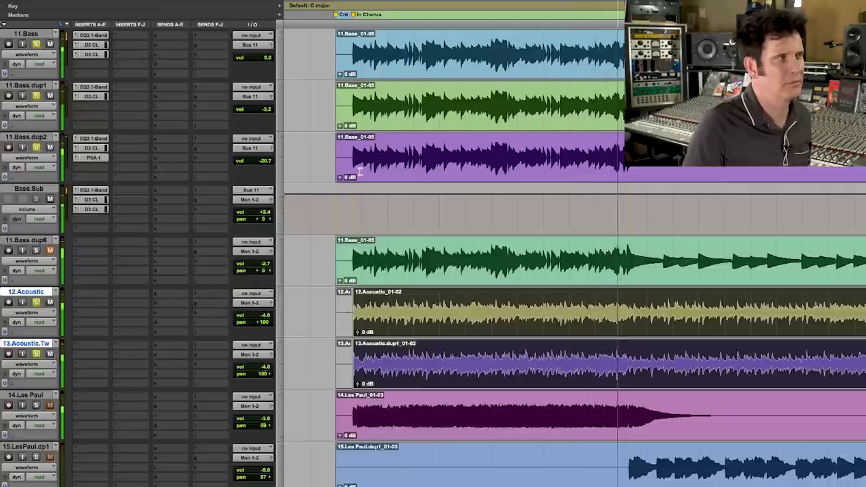
- Insert a mono EQ3 7-Band on the 12.Acoustic track and enable its high-pass filter at 108.7 Hz with a 6 dB/oct slope
key(space)
click(89, 296)
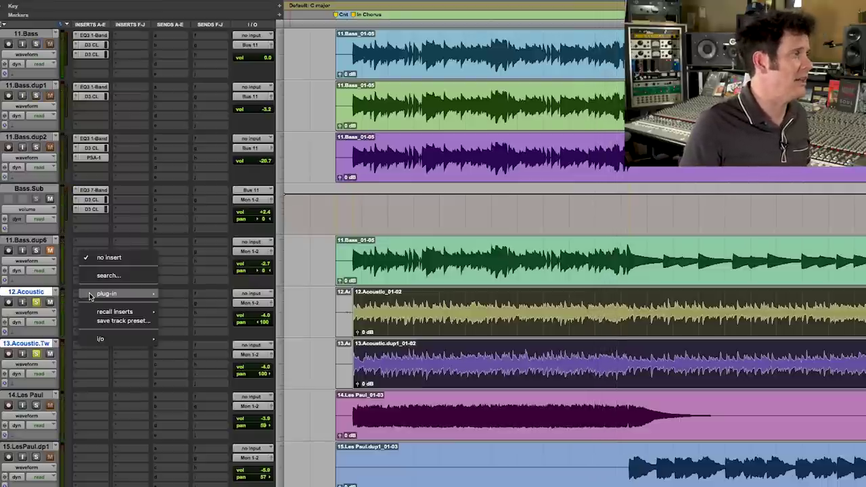
mouse_move(101, 294)
mouse_move(203, 173)
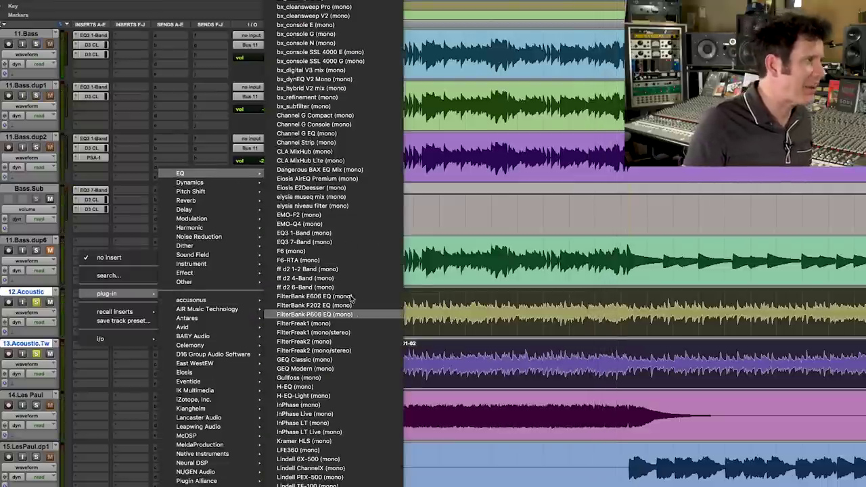
click(304, 241)
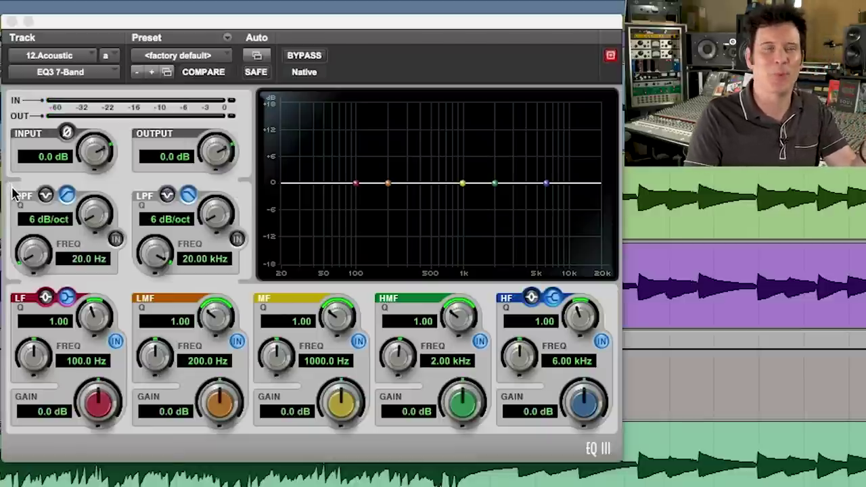
click(116, 239)
drag(30, 260, 32, 195)
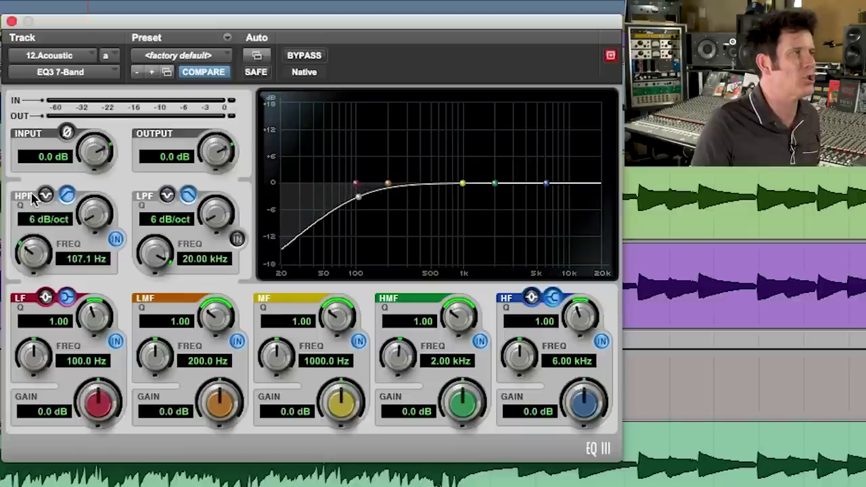
- Play the acoustic guitar and compare its sound with the EQ bypassed and active
key(space)
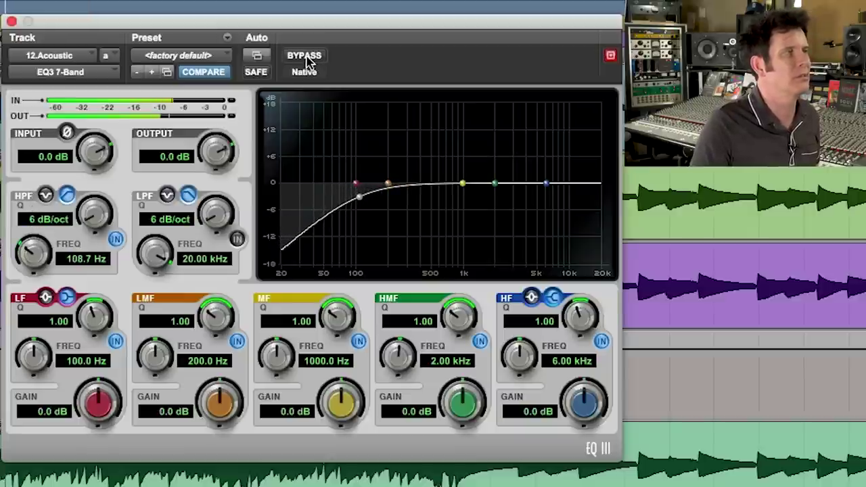
click(305, 56)
click(306, 56)
click(306, 56)
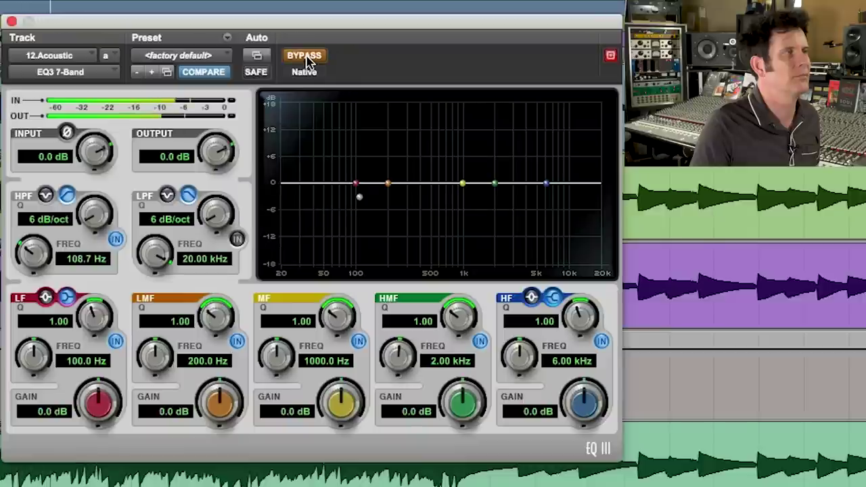
click(307, 58)
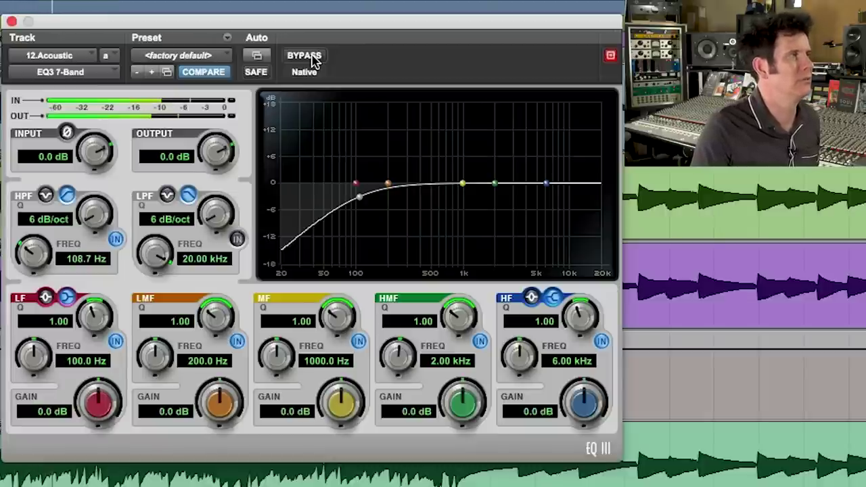
click(307, 58)
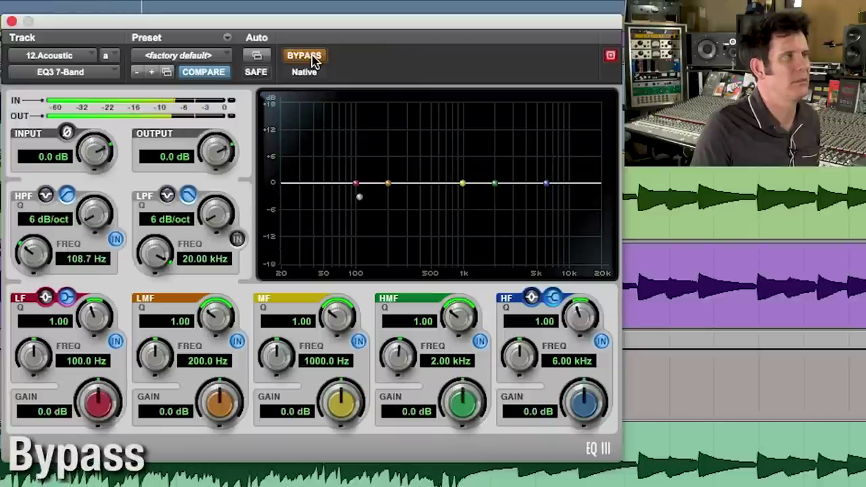
click(308, 58)
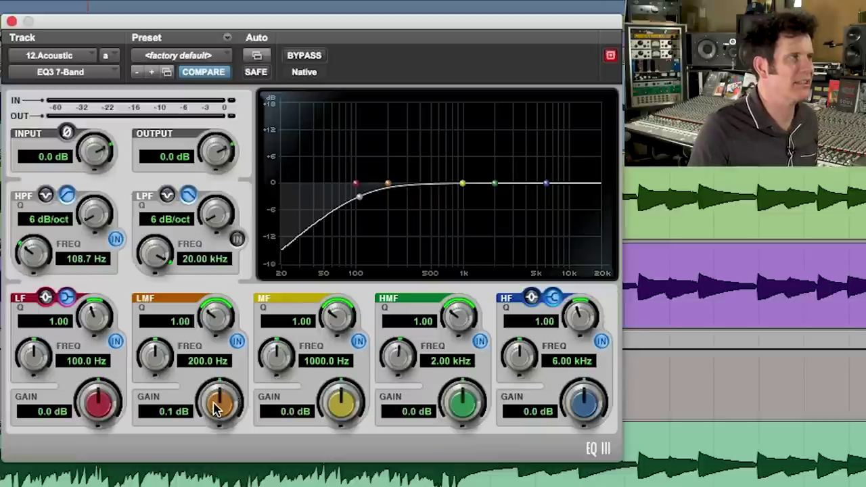
- Boost the low-mid band of the 12.Acoustic EQ by 1.6 dB at 200 Hz and compare it against bypass during playback
drag(215, 408, 216, 398)
key(space)
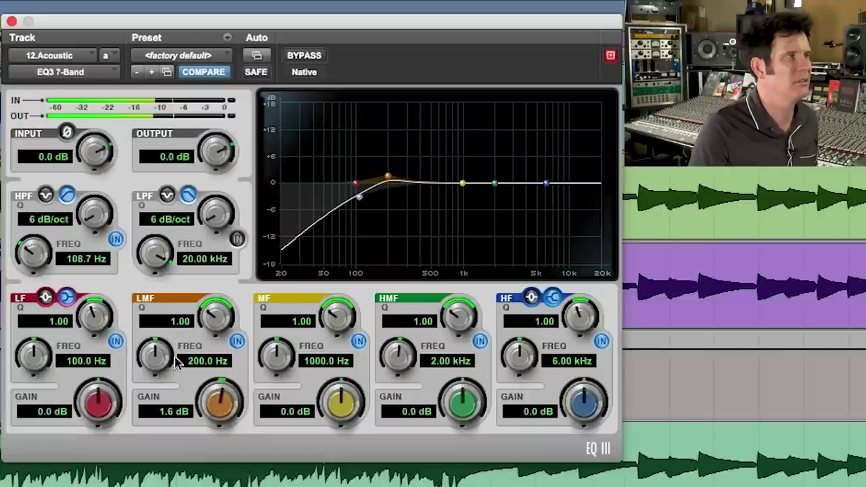
click(303, 56)
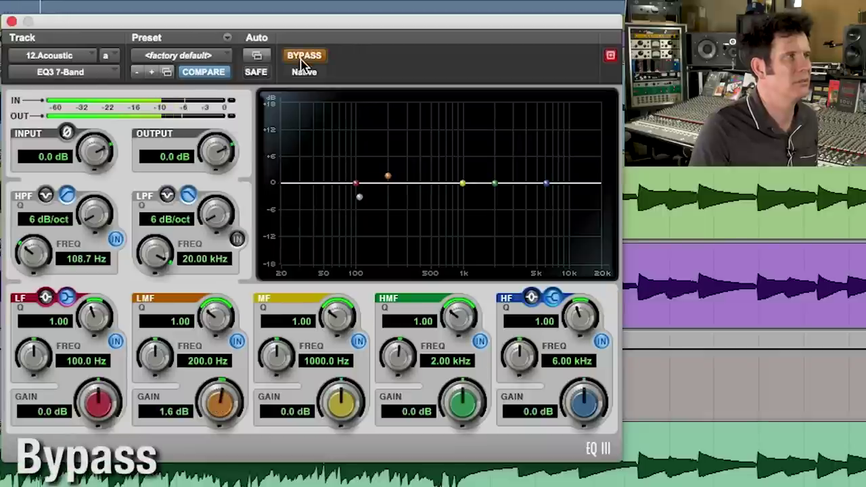
click(304, 58)
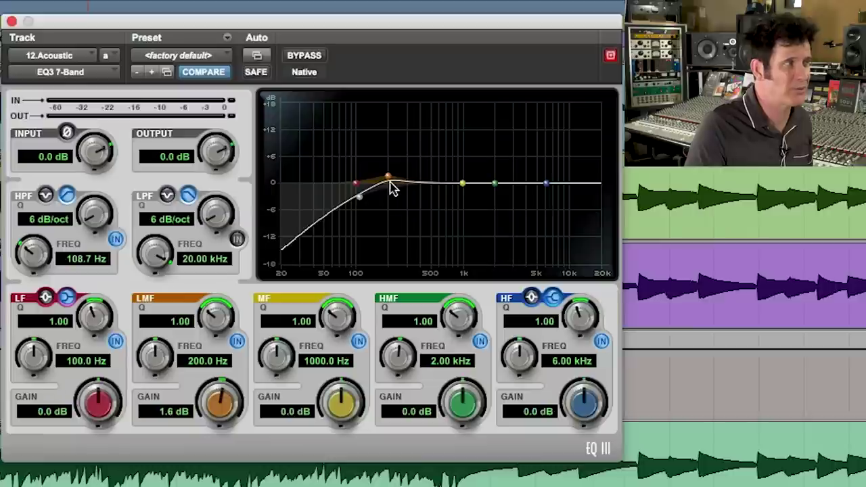
- Copy the 12.Acoustic EQ to the 13.Acoustic.Tw track and leave both EQs active
click(305, 56)
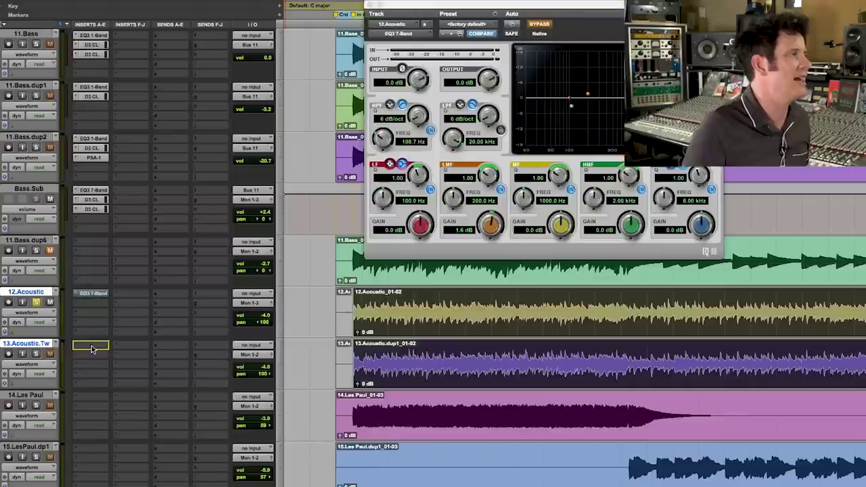
drag(93, 348, 92, 345)
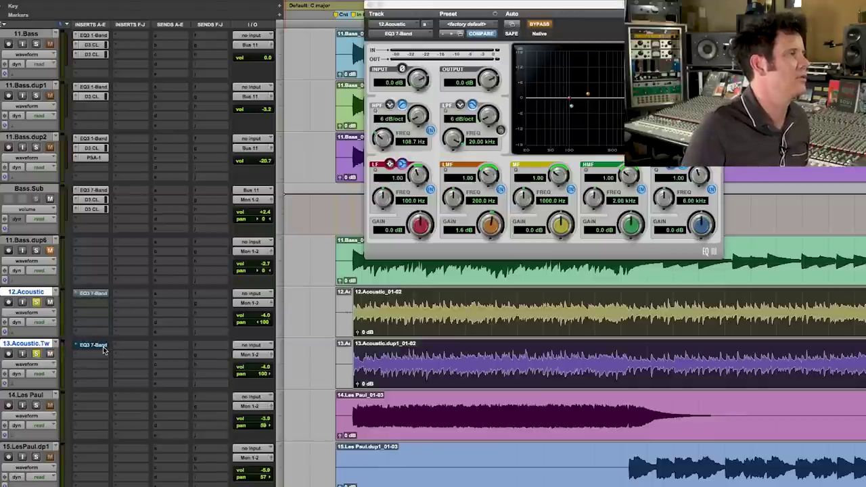
click(97, 294)
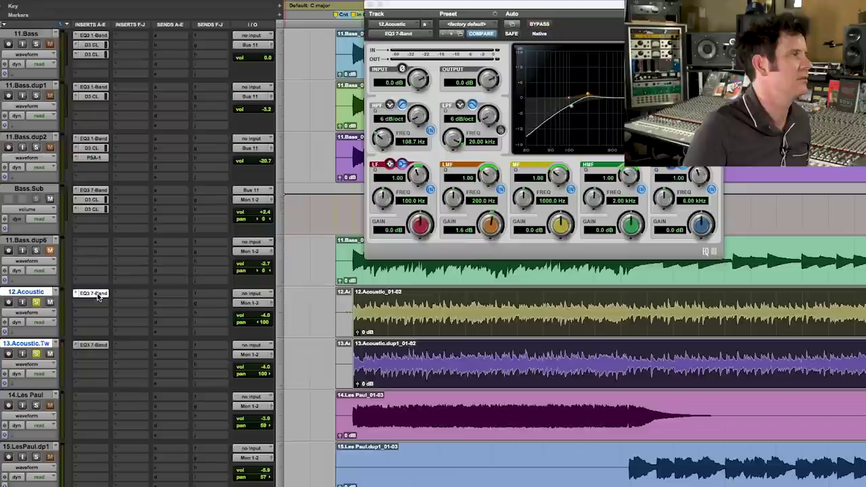
- Solo the three bass tracks during playback and set the Bass.Sub EQ's low-frequency shelf to 104.9 Hz, Q 0.80 and 5.9 dB gain
key(space)
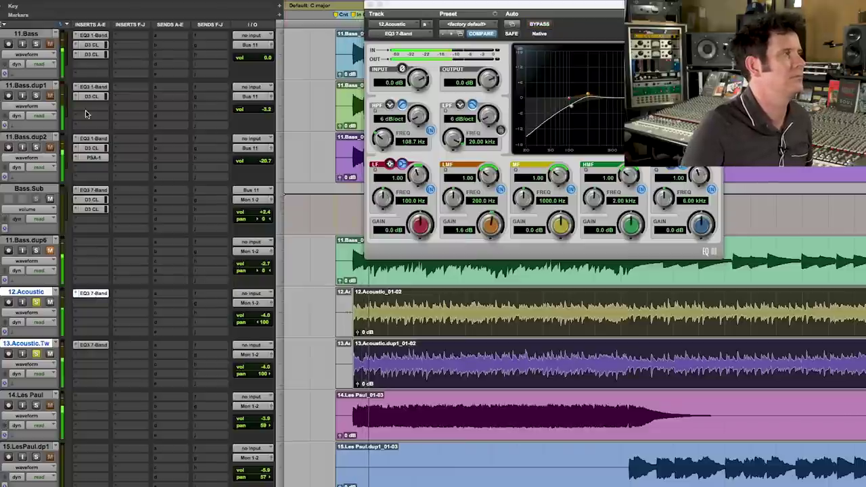
click(37, 147)
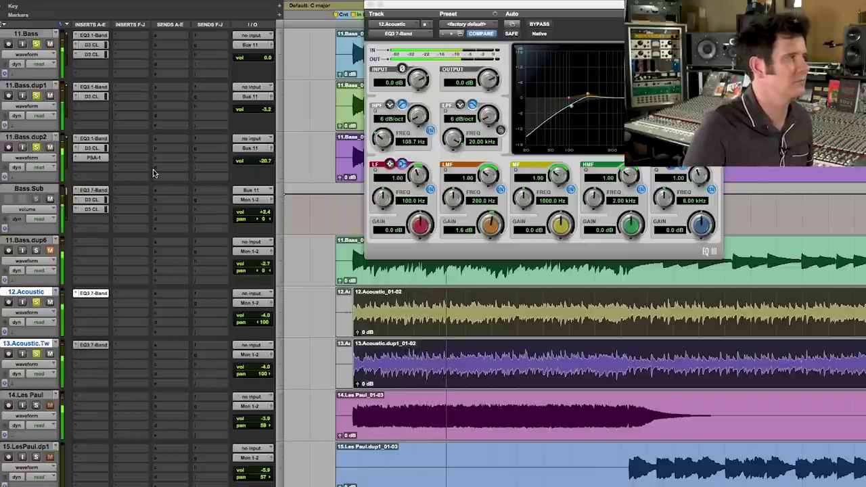
click(96, 195)
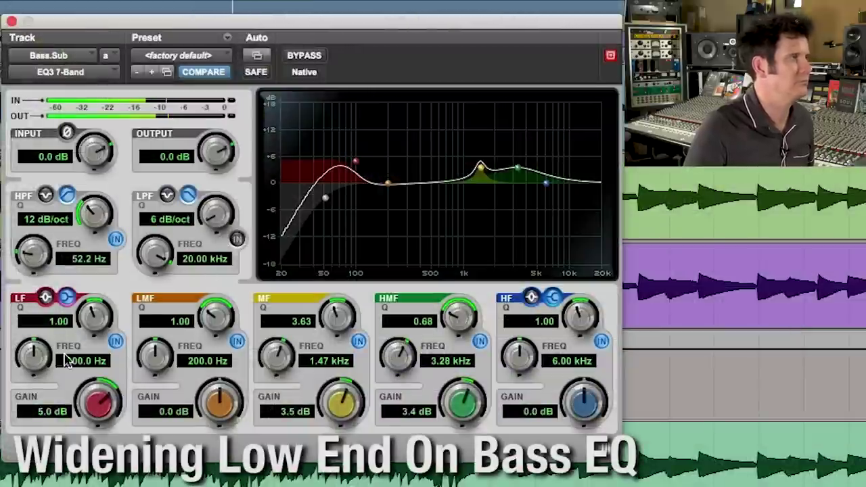
drag(32, 354, 31, 355)
drag(93, 315, 75, 316)
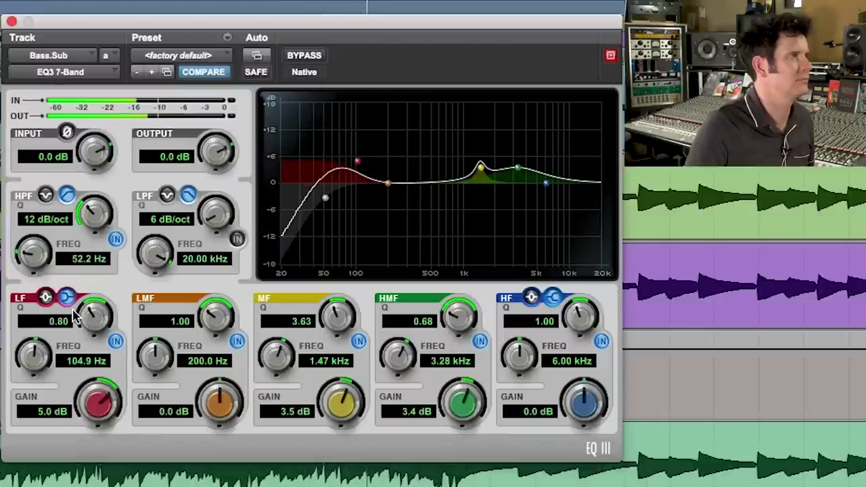
drag(91, 385, 112, 400)
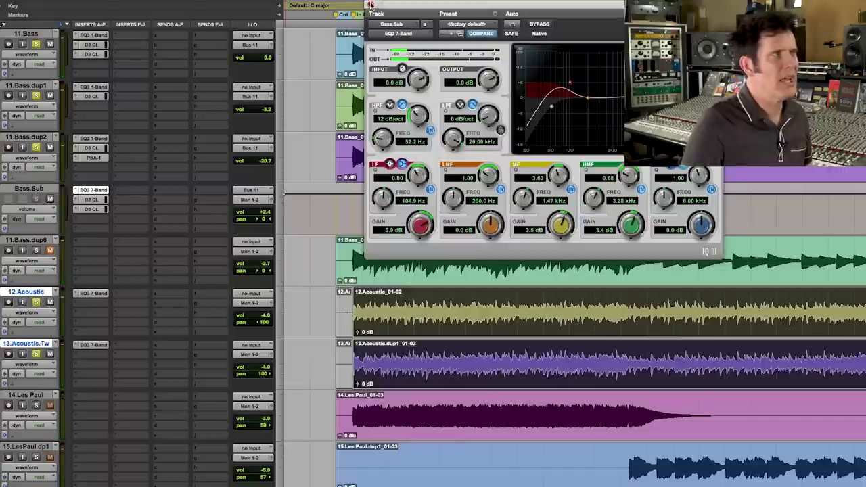
click(370, 6)
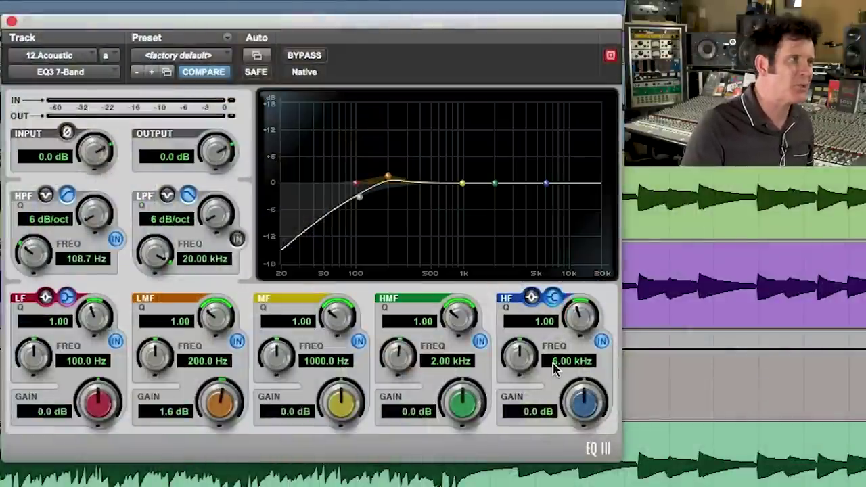
- Set the 12.Acoustic EQ's high-frequency shelf to 4.16 kHz, Q 0.75 and 4.3 dB gain, and copy the EQ over the one on 13.Acoustic.Tw
drag(519, 356, 521, 362)
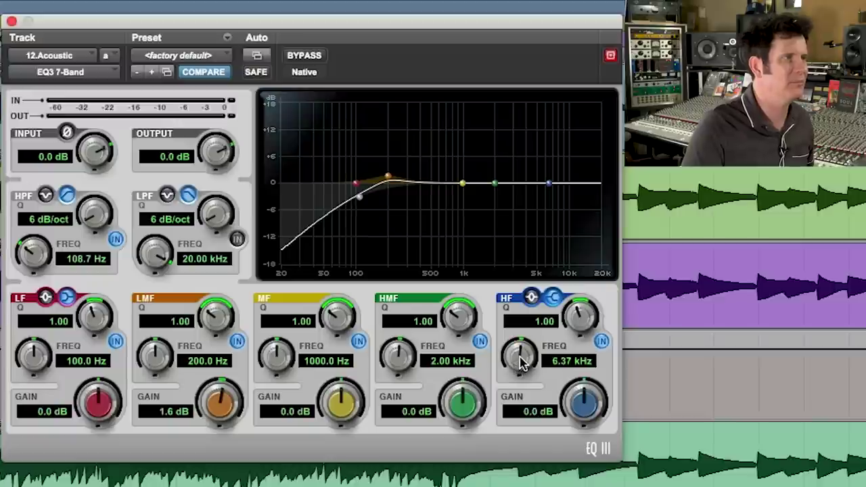
drag(586, 416, 583, 395)
drag(576, 317, 574, 324)
drag(577, 393, 586, 399)
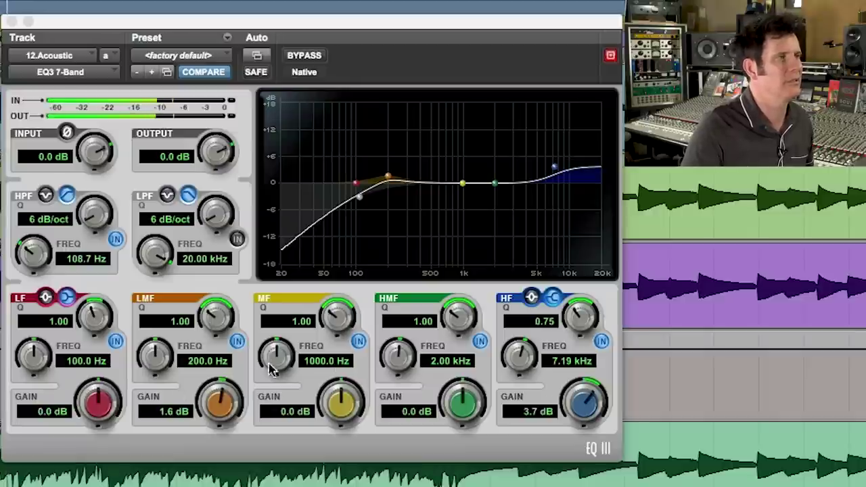
drag(583, 402, 586, 398)
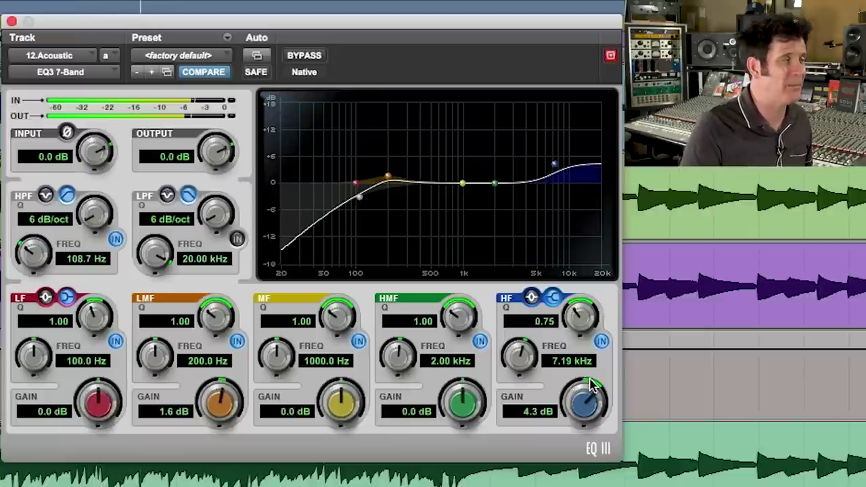
drag(527, 356, 469, 404)
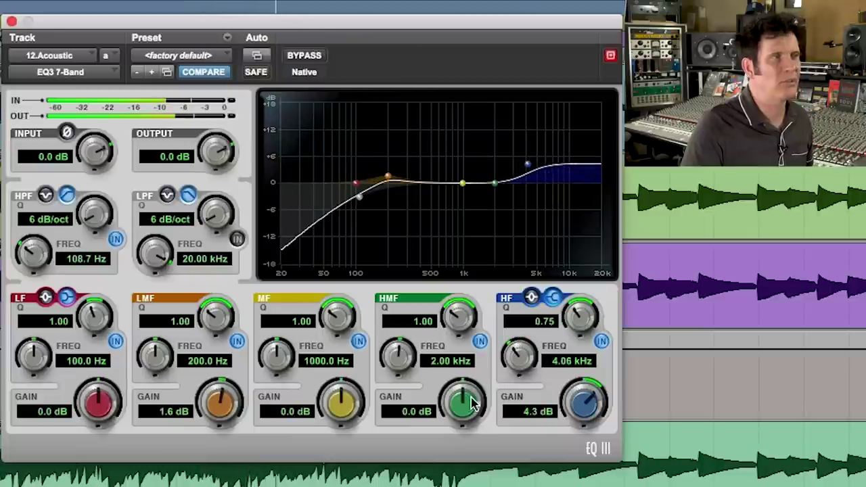
drag(472, 402, 475, 402)
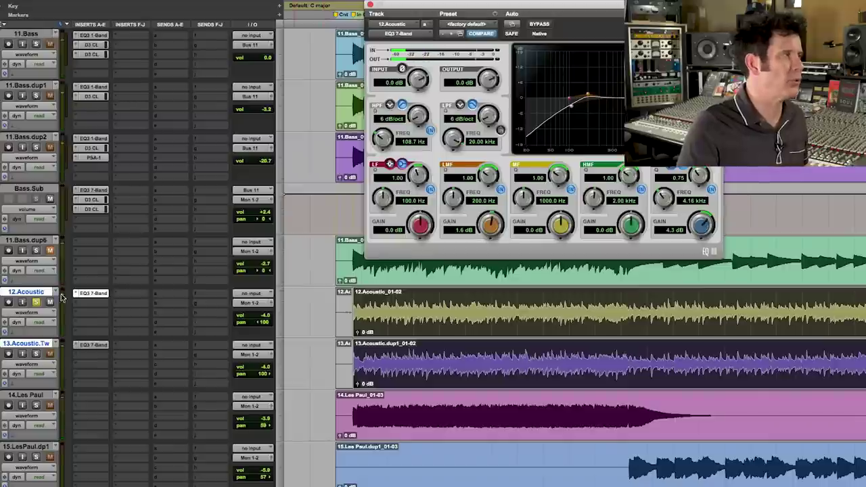
drag(92, 295, 93, 338)
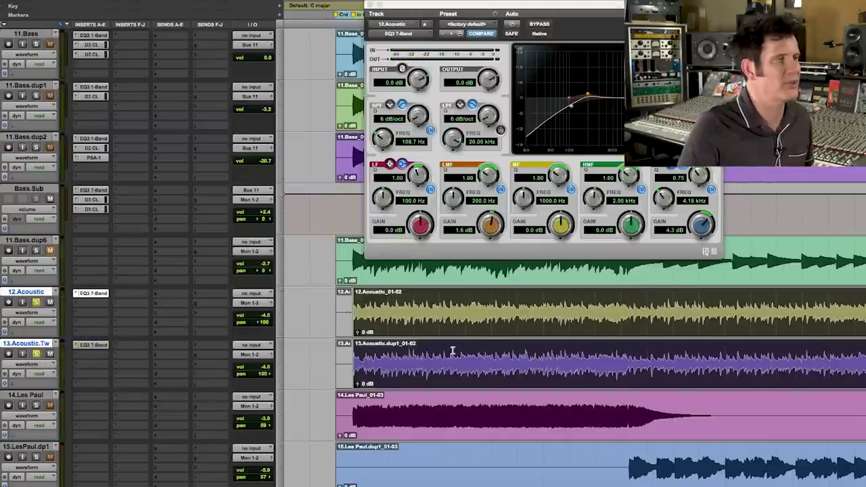
- Play the acoustics with the bass, drum and tambourine tracks also soloed, and close the EQ window
key(space)
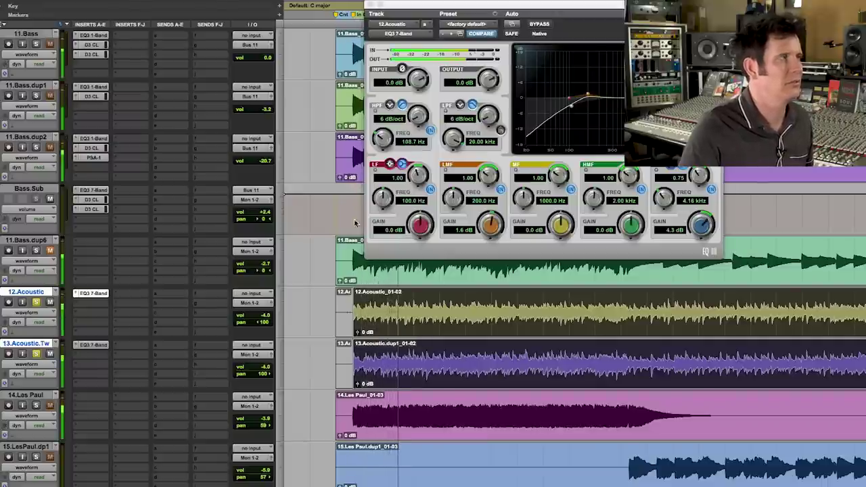
click(36, 148)
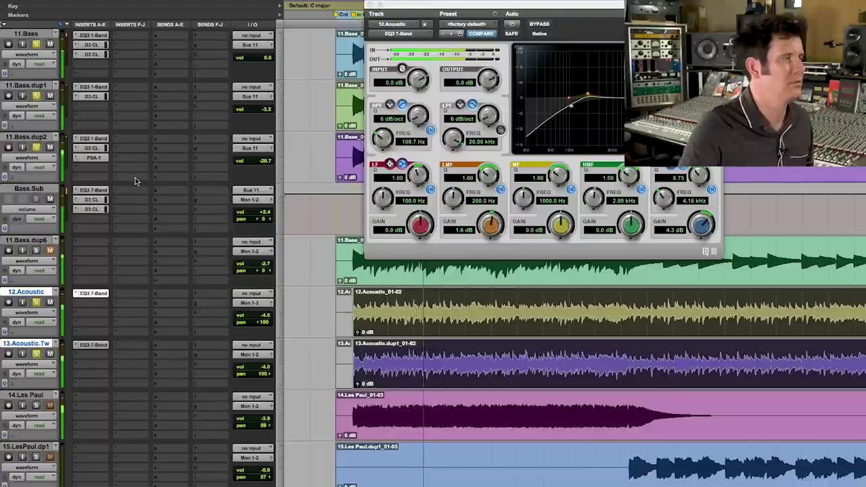
scroll(168, 198, up, 5)
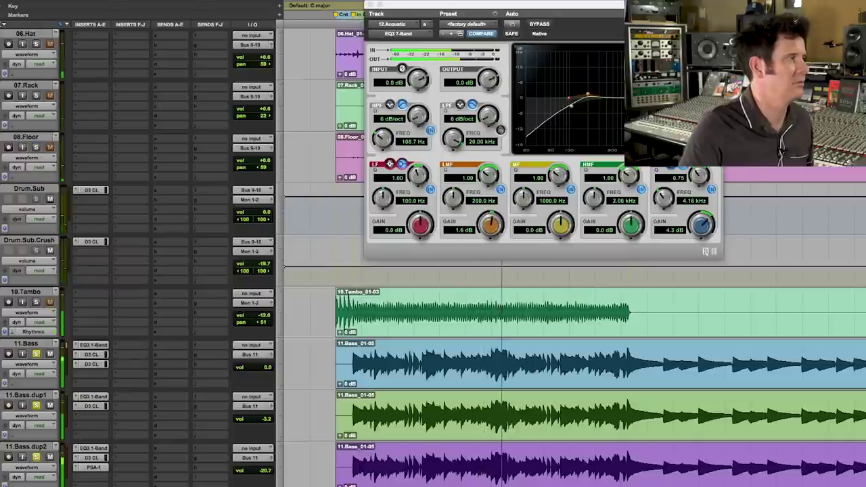
click(35, 146)
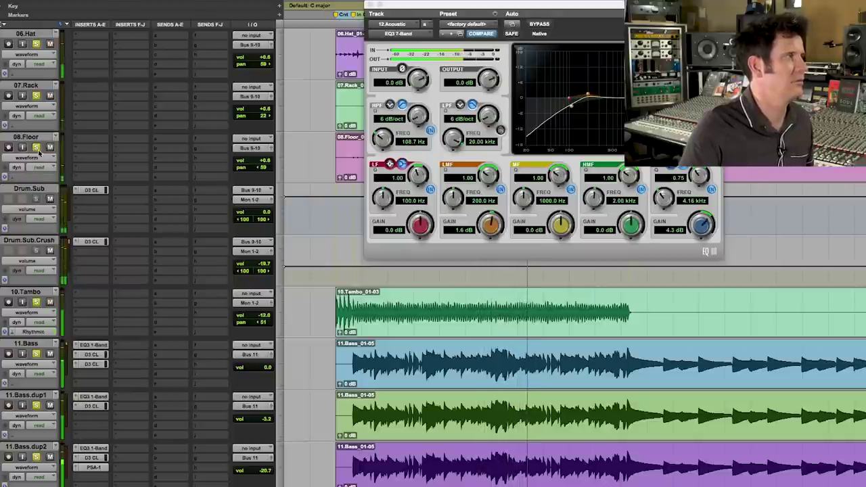
click(370, 5)
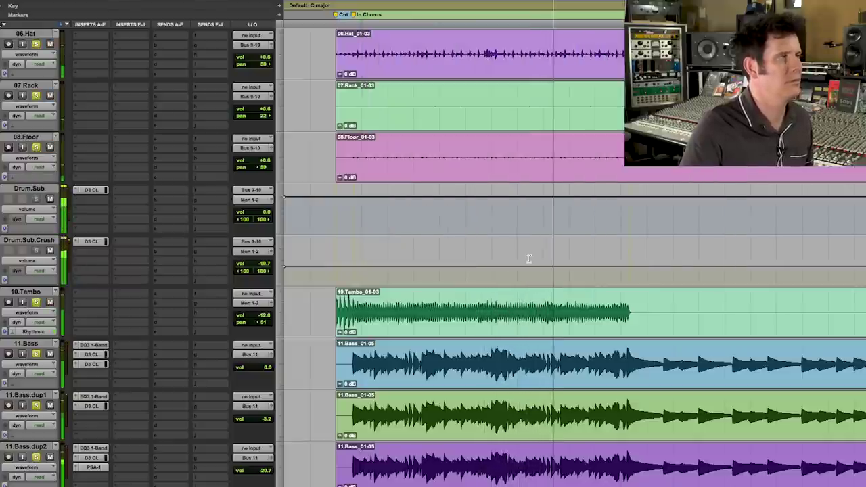
scroll(530, 259, up, 5)
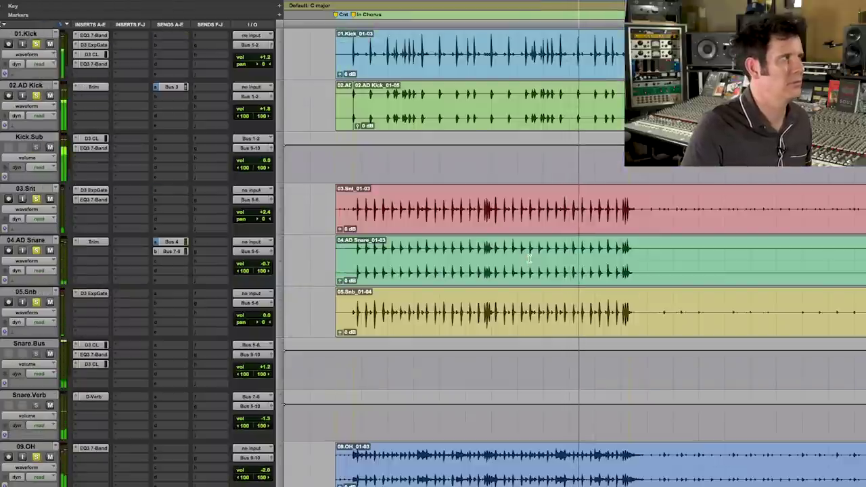
scroll(530, 259, down, 8)
scroll(530, 259, down, 5)
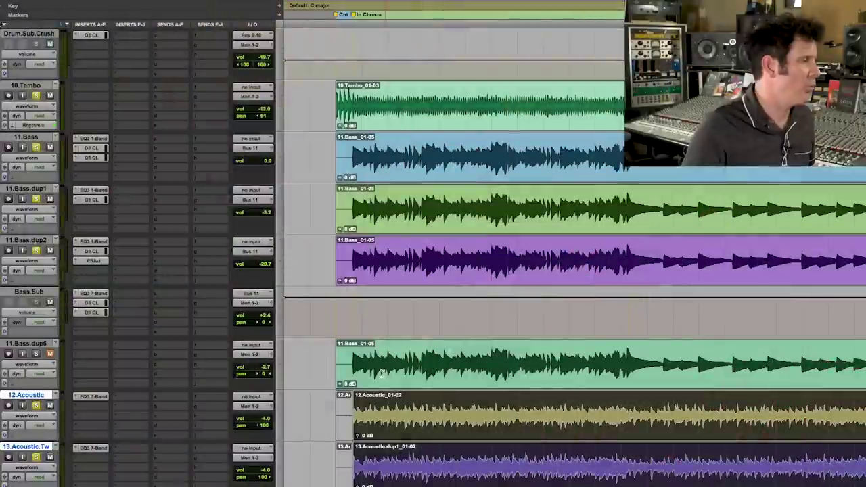
scroll(313, 347, down, 3)
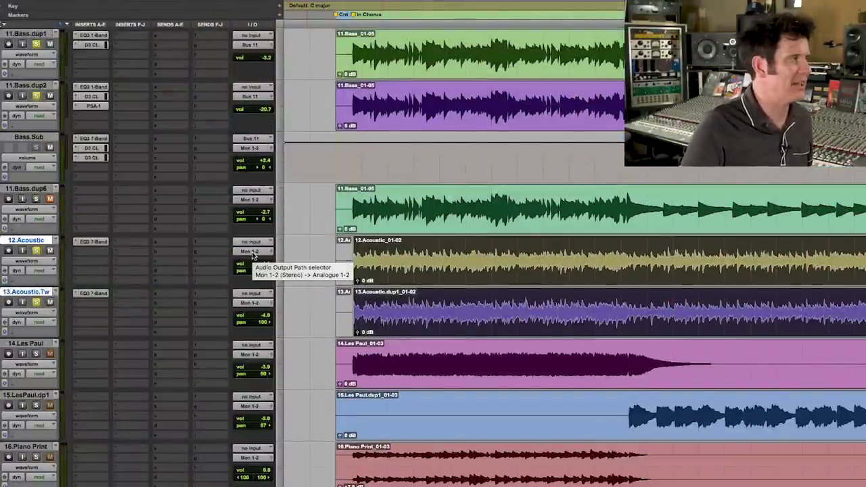
- Route 12.Acoustic and 13.Acoustic.Tw through Bus 13-14 to a new stereo Acoustic.Bus track and insert a Dyn3 De-Esser on it
alt+shift+click(252, 255)
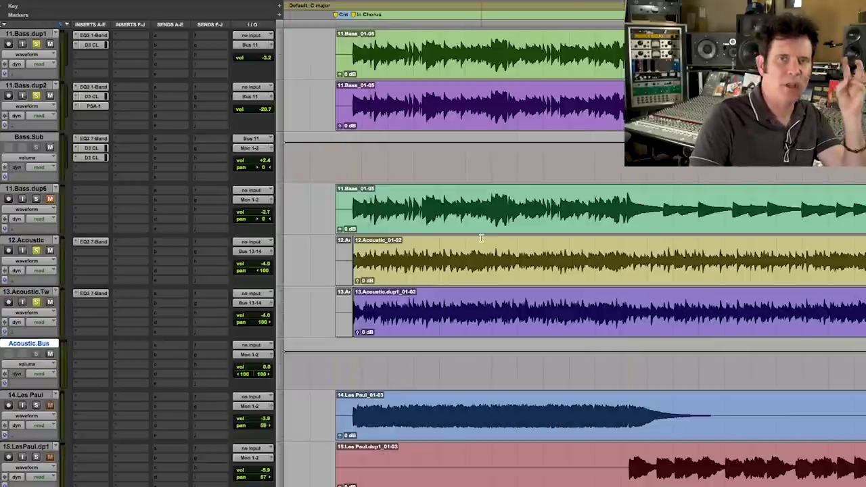
double_click(457, 264)
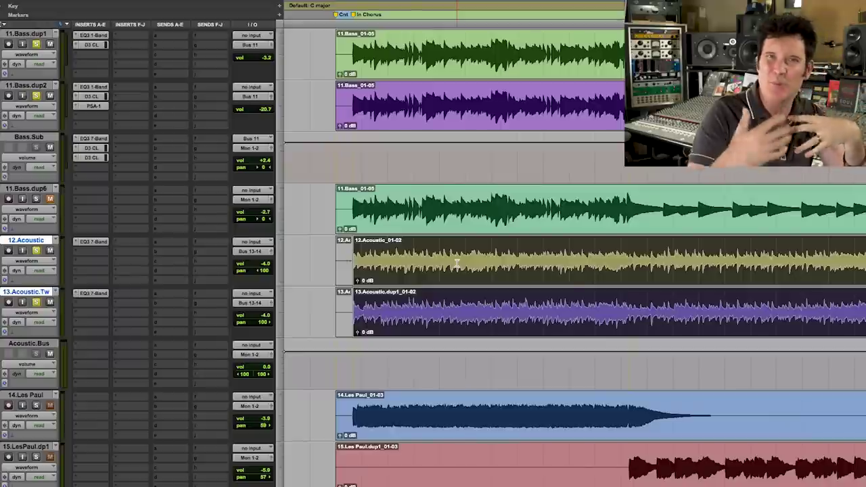
click(88, 347)
mouse_move(88, 347)
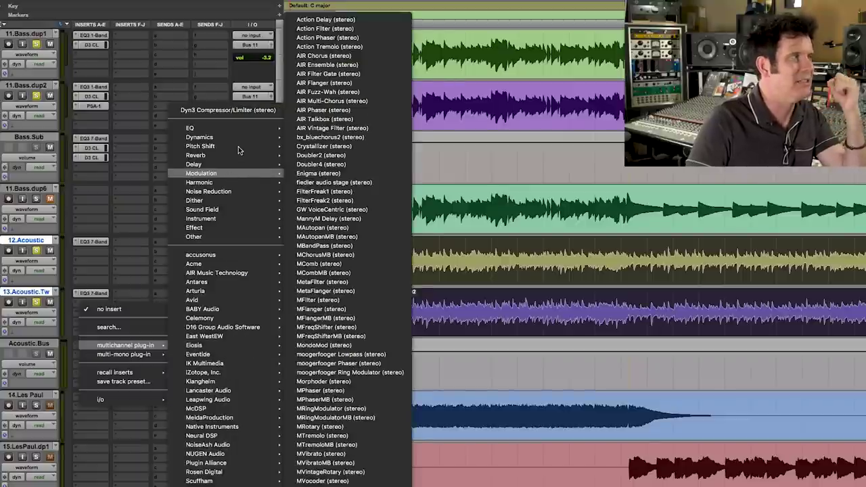
mouse_move(231, 140)
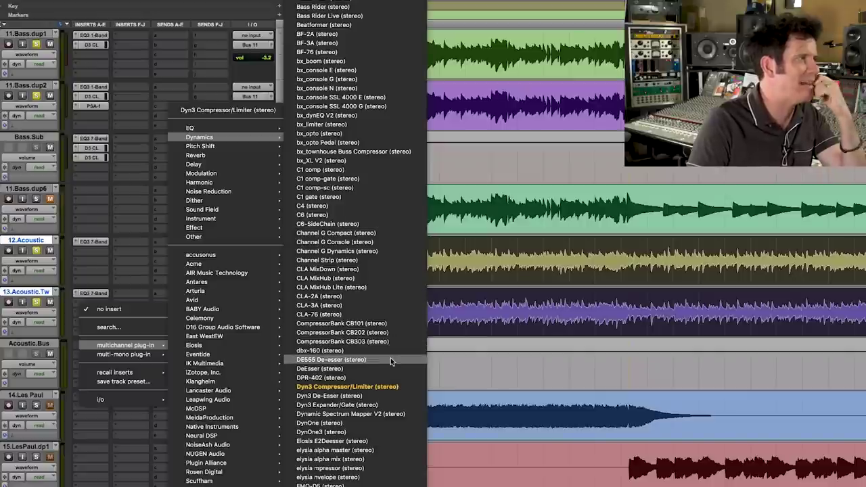
click(339, 396)
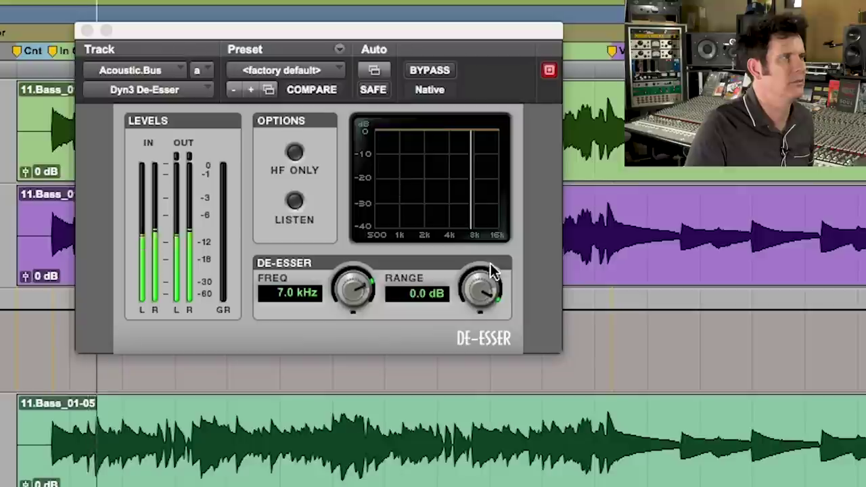
- Set the Acoustic.Bus de-esser's range to -3.8 dB, auditioning with HF Only and Listen before switching both off
drag(486, 283, 476, 301)
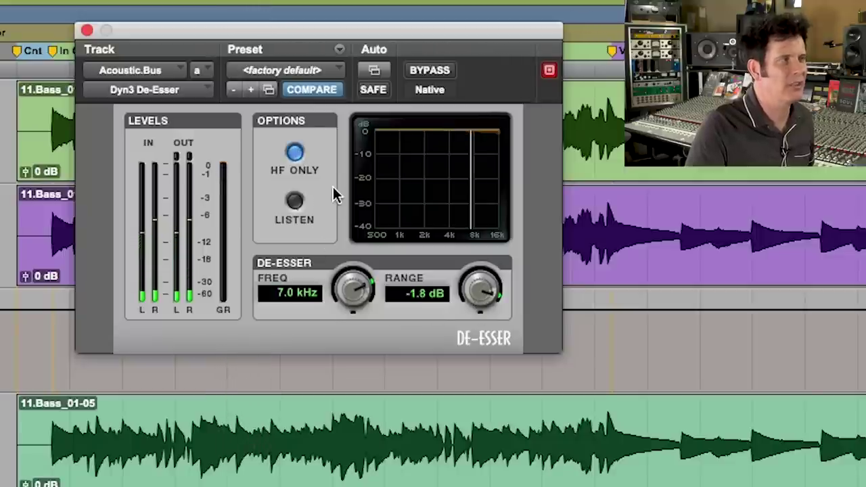
click(293, 207)
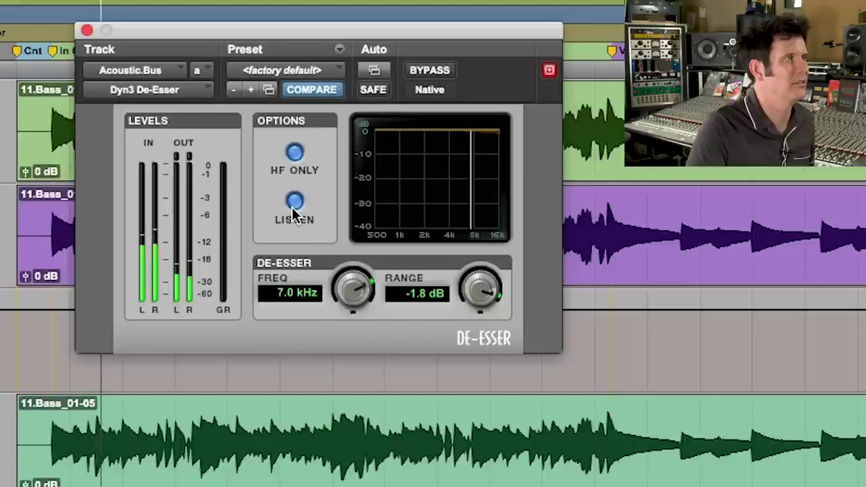
drag(477, 281, 470, 310)
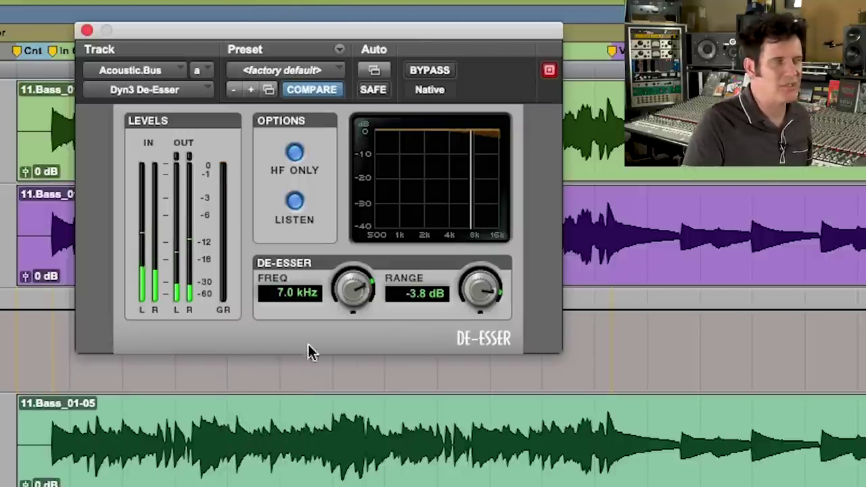
click(295, 200)
click(294, 153)
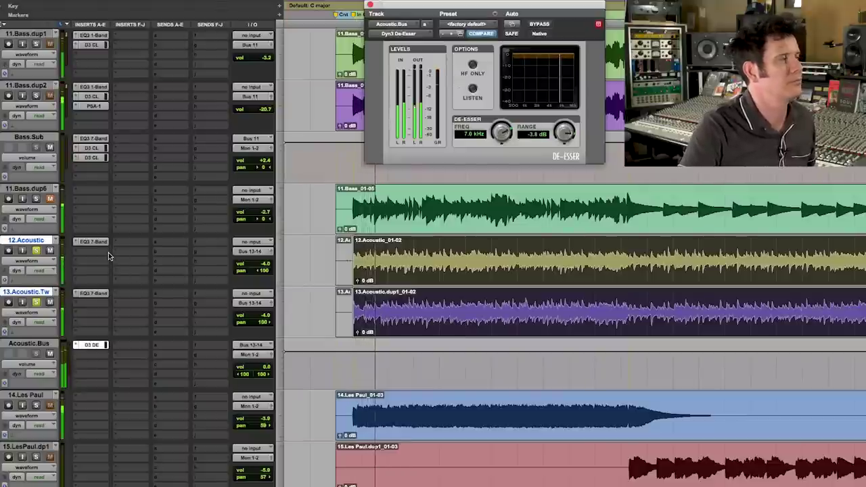
- Insert an EQ3 7-Band after the de-esser on Acoustic.Bus and set its high-frequency shelf to 4.72 kHz, Q 0.52 and 3.8 dB gain
click(90, 355)
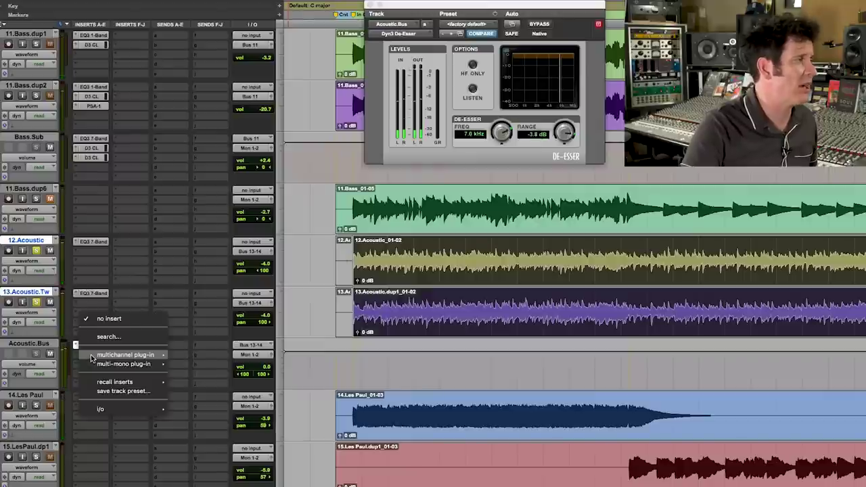
mouse_move(92, 358)
mouse_move(199, 128)
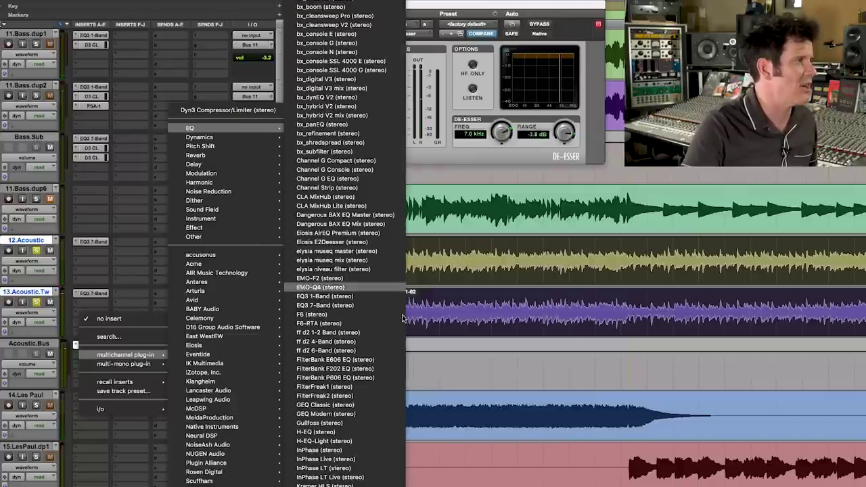
click(339, 305)
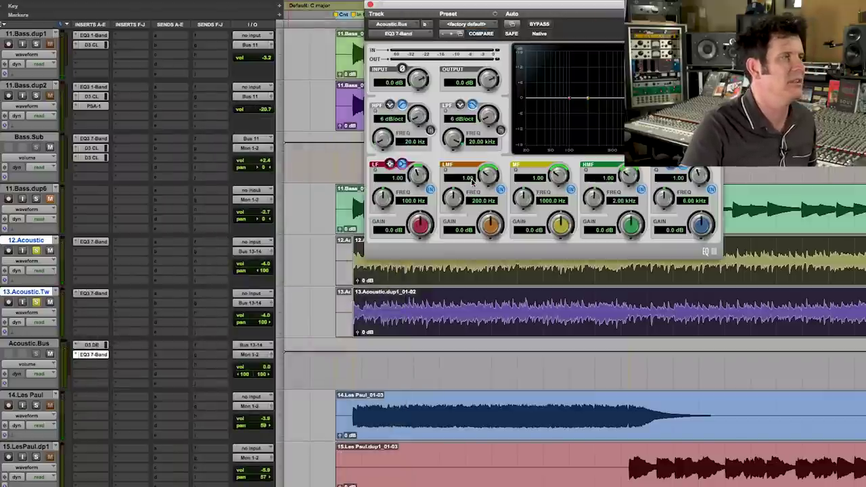
drag(674, 197, 659, 203)
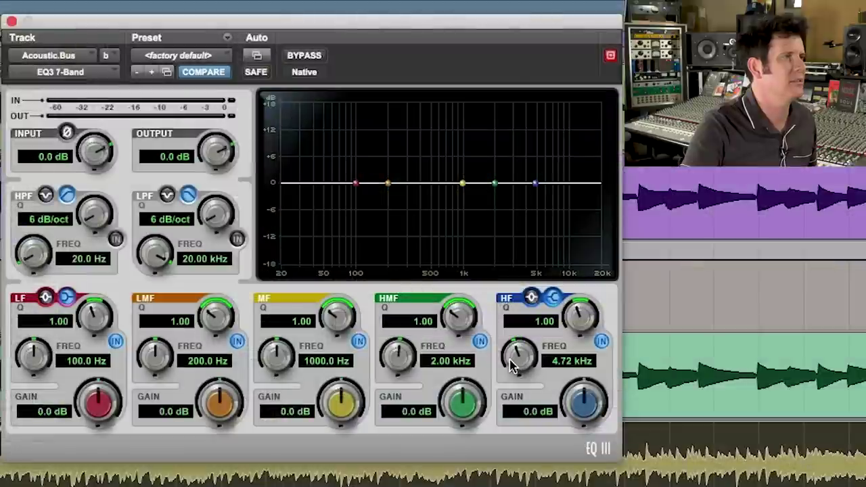
drag(594, 404, 596, 391)
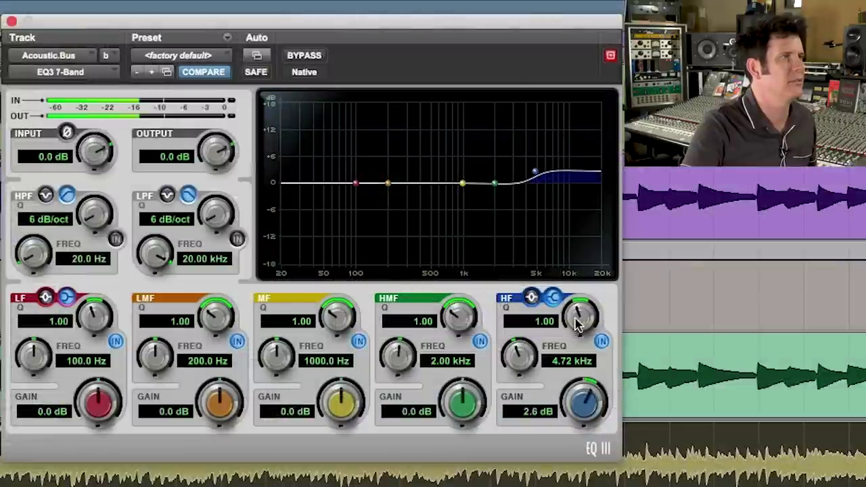
scroll(553, 340, down, 5)
mouse_move(593, 396)
mouse_down()
mouse_move(588, 389)
mouse_move(583, 401)
mouse_up()
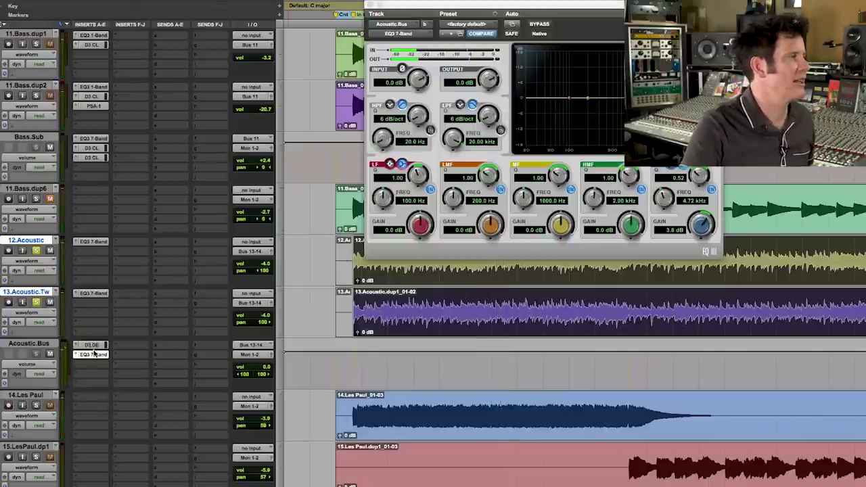
- Copy the Dyn3 De-Esser to the insert slot after the Acoustic.Bus EQ and set the copy's range to -5.8 dB
click(92, 364)
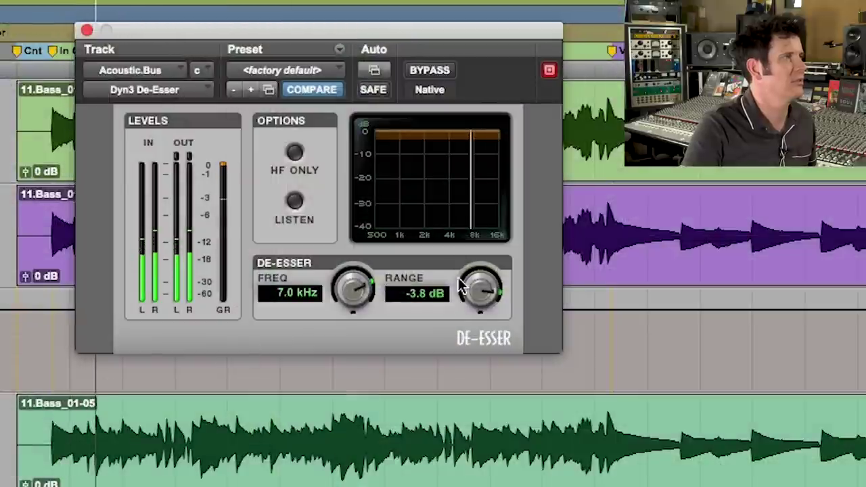
drag(476, 286, 457, 311)
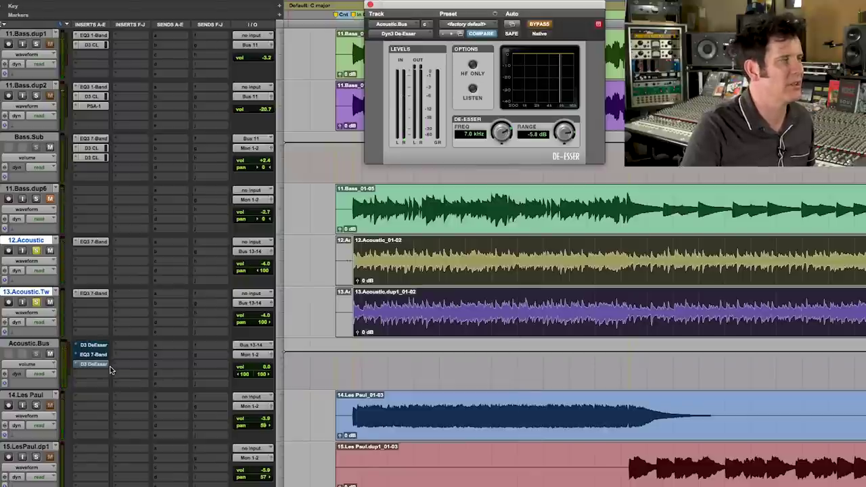
- Play the acoustics with the Acoustic.Bus processing bypassed, reactivating the first de-esser and the EQ, and finally the second de-esser
key(space)
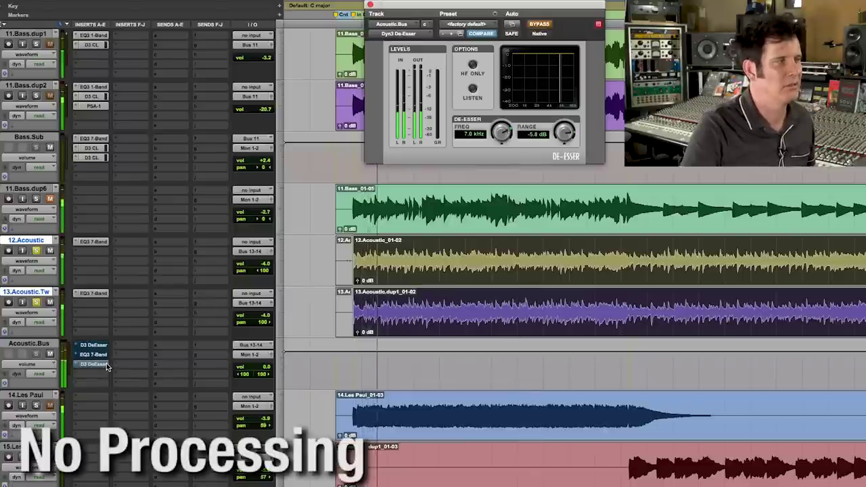
super+click(101, 348)
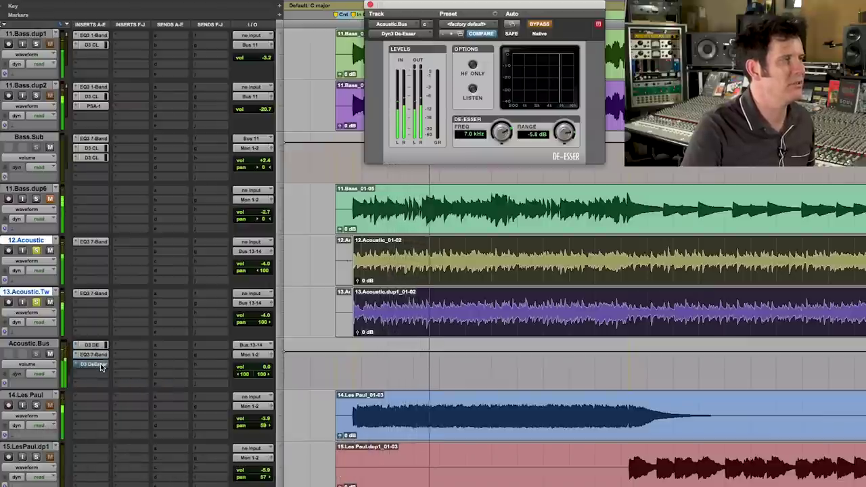
click(101, 366)
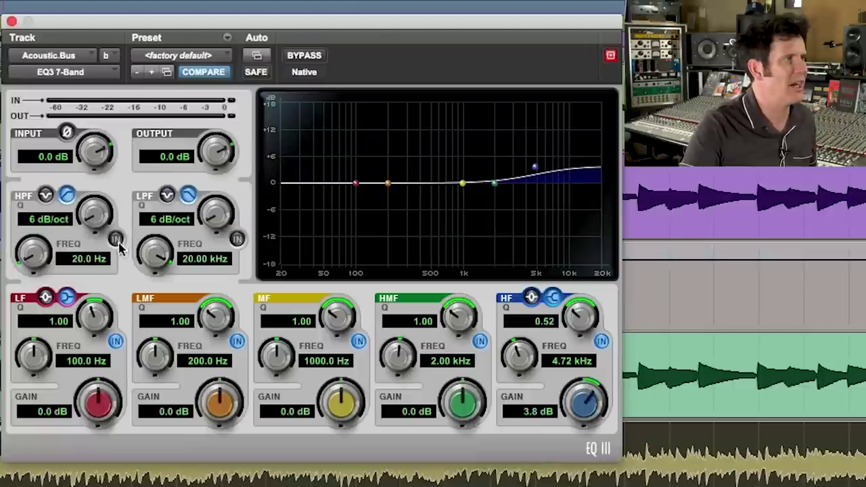
- Enable the Acoustic.Bus EQ's high-pass filter at 136 Hz and boost the low-mid band by 1.3 dB and the mid band by 1.0 dB
click(116, 240)
drag(34, 261, 35, 211)
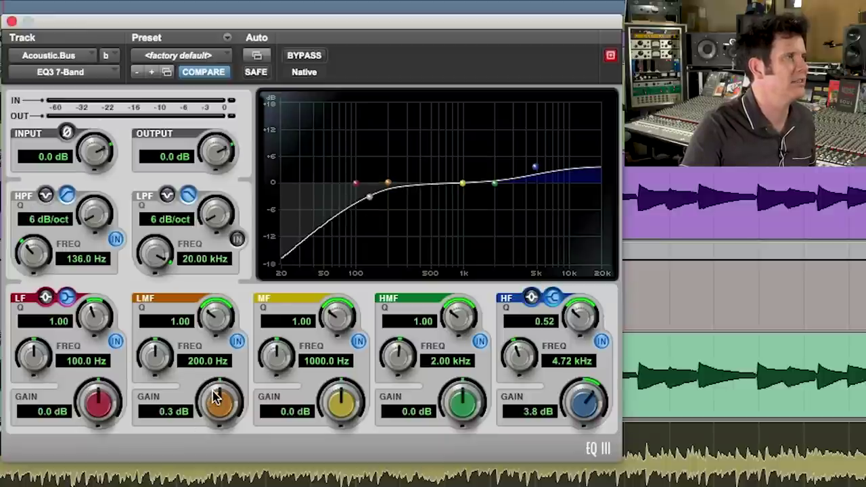
drag(215, 393, 217, 390)
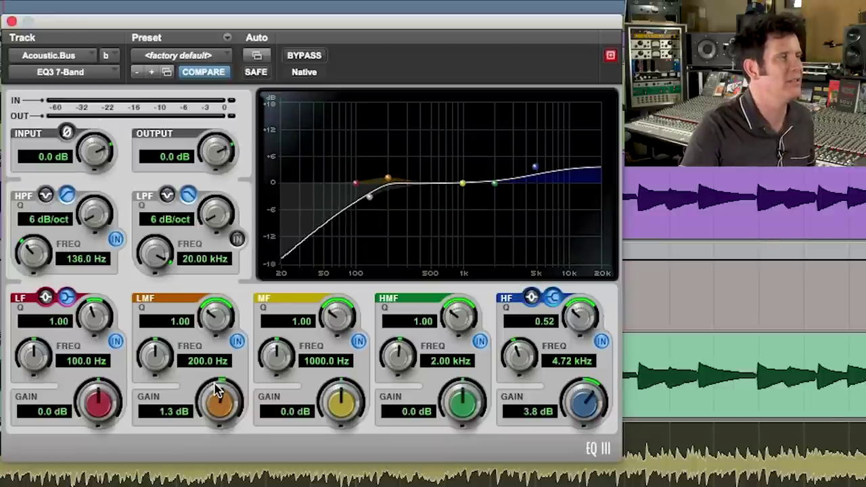
drag(349, 404, 351, 400)
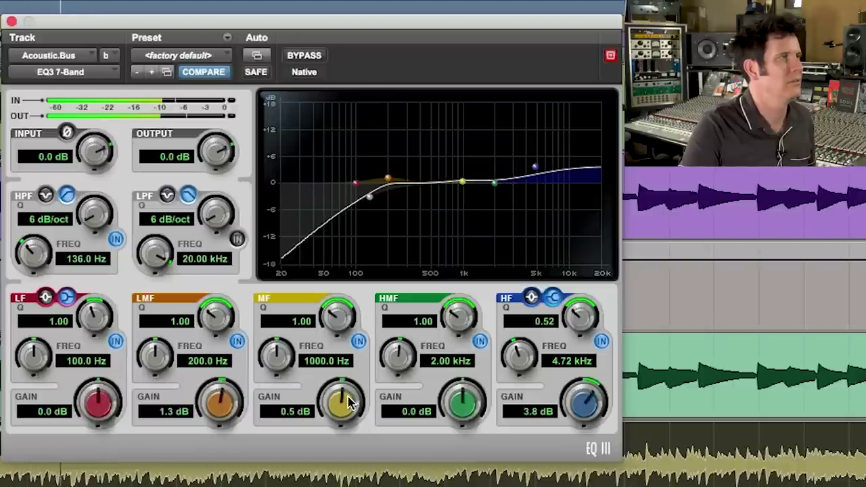
drag(350, 397, 350, 396)
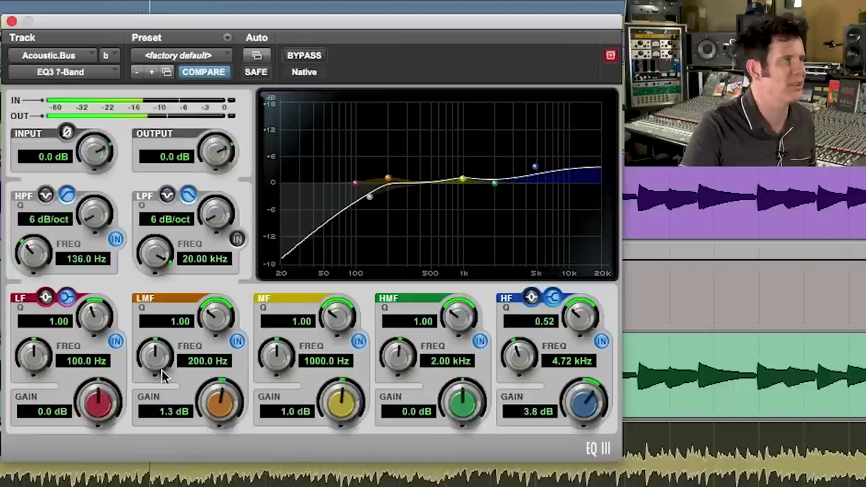
- Set the Acoustic.Bus EQ's low-mid band to 222.1 Hz and 1.8 dB gain, and lower the high-frequency shelf gain to 2.3 dB
drag(163, 359, 156, 360)
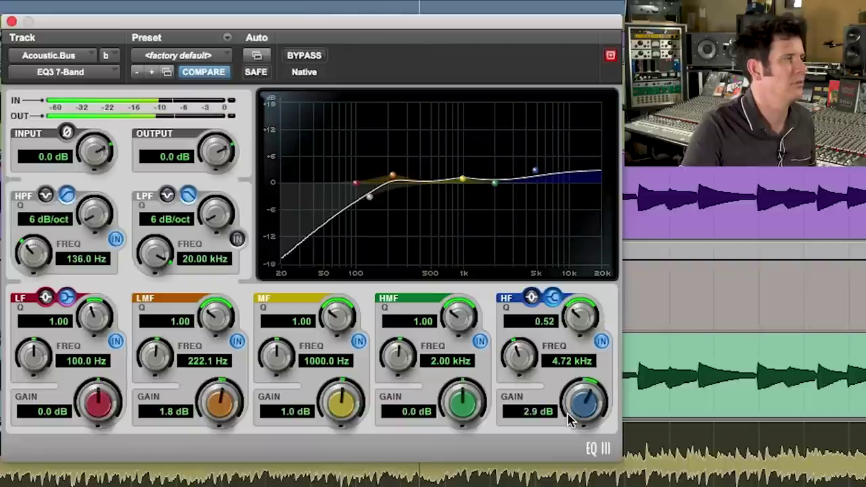
scroll(568, 419, down, 1)
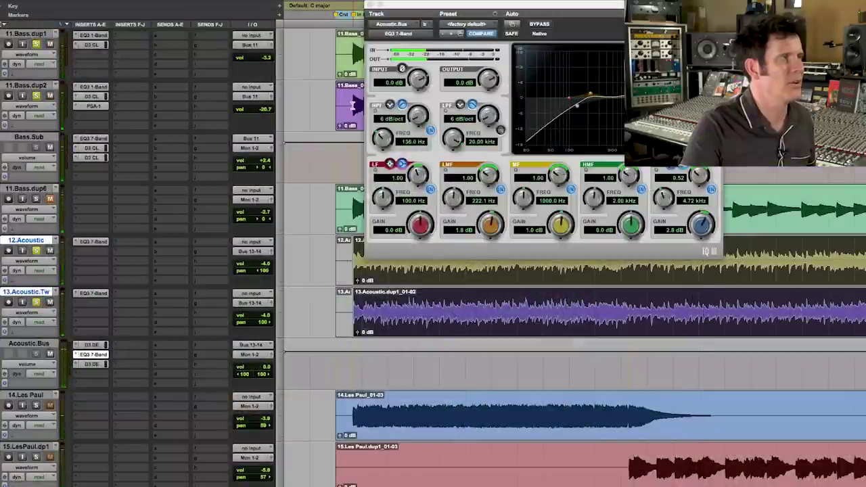
click(352, 105)
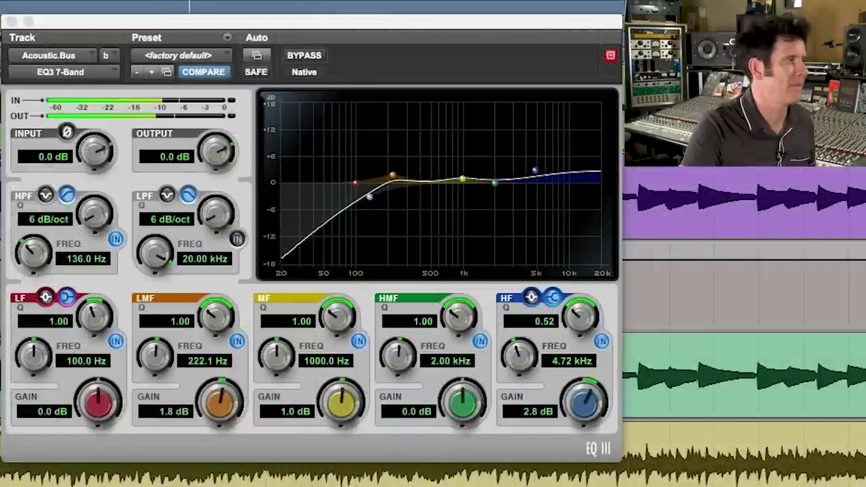
click(585, 404)
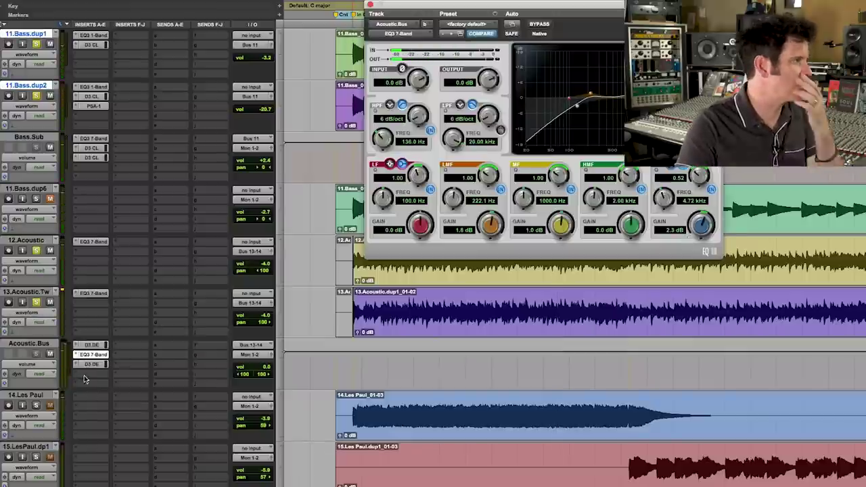
- Insert a Dyn3 Compressor/Limiter last on Acoustic.Bus and set its threshold to -16.6 dB and its gain to 1.8 dB
click(82, 375)
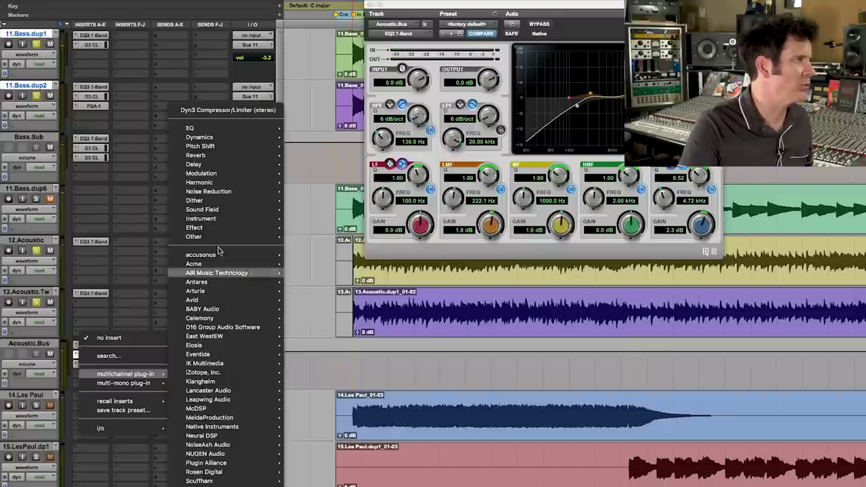
click(237, 111)
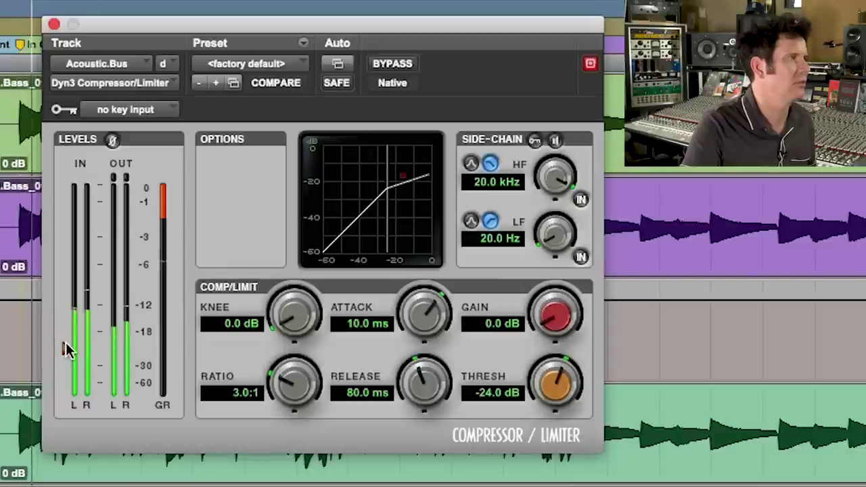
drag(379, 166, 383, 144)
drag(74, 309, 73, 303)
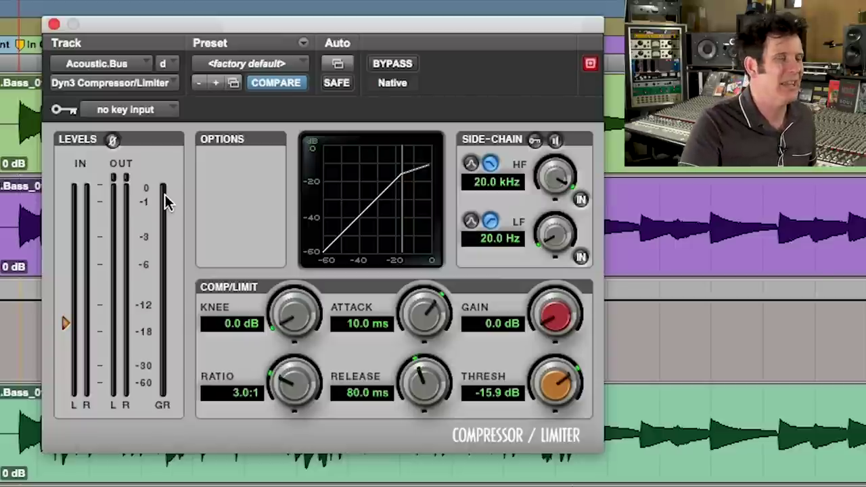
key(space)
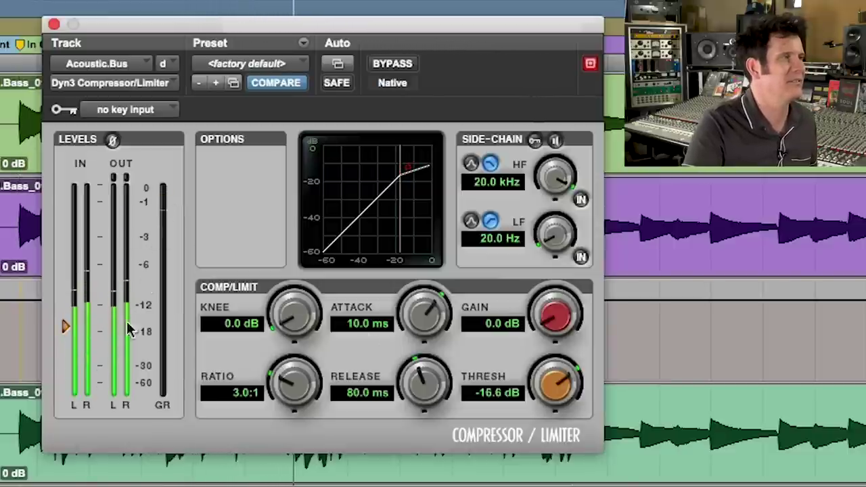
drag(555, 316, 548, 310)
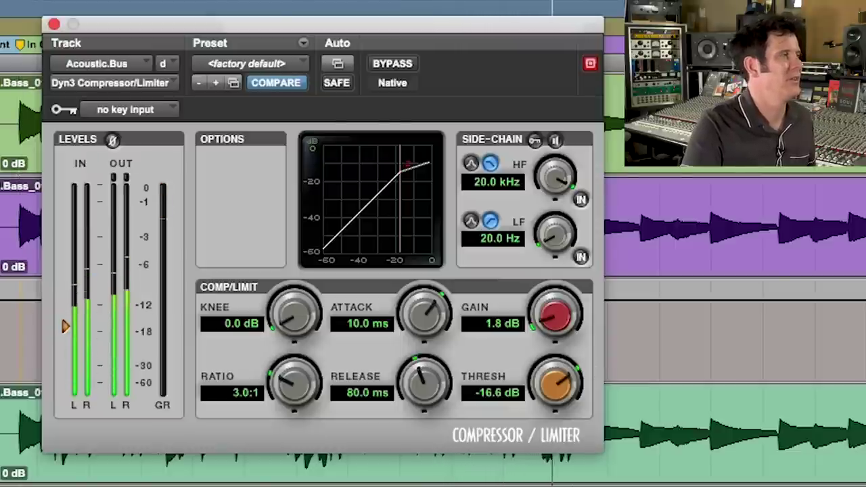
- Solo the drum and tambourine tracks as well and play the acoustics together with them
scroll(112, 153, up, 10)
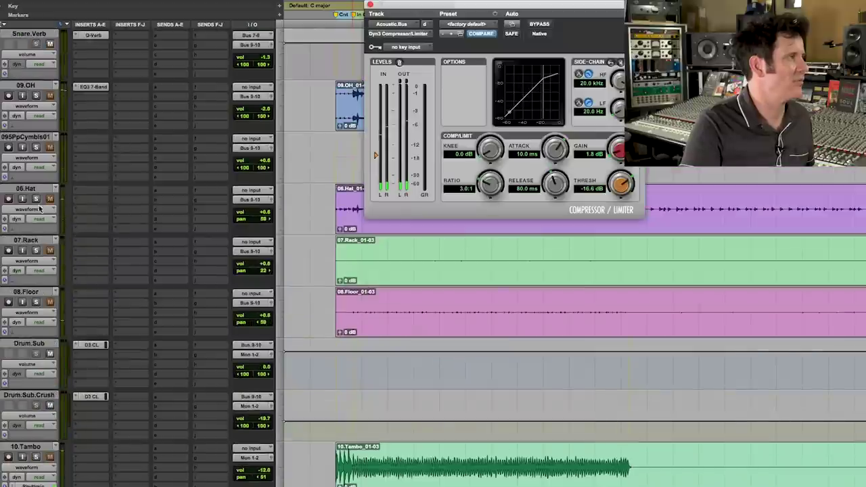
click(36, 251)
key(space)
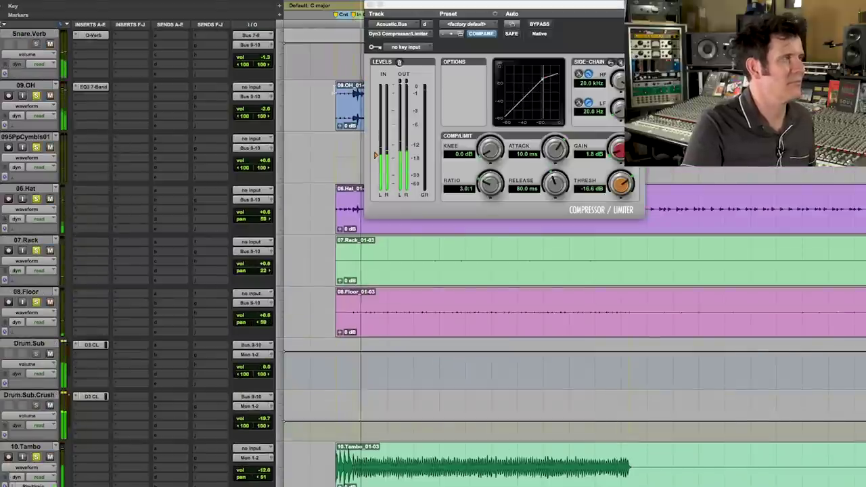
- Raise the Acoustic.Bus volume to +1.8 dB while listening to it against the bass and drums
drag(446, 15, 440, 0)
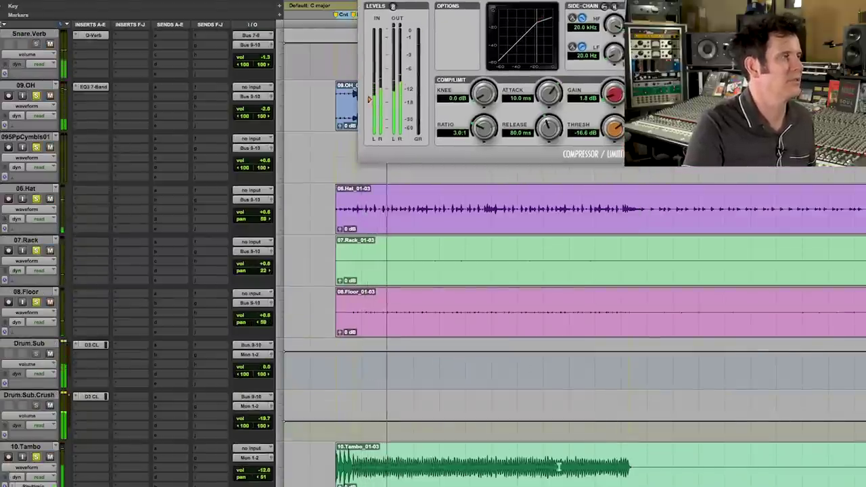
scroll(550, 355, down, 2)
scroll(550, 356, down, 7)
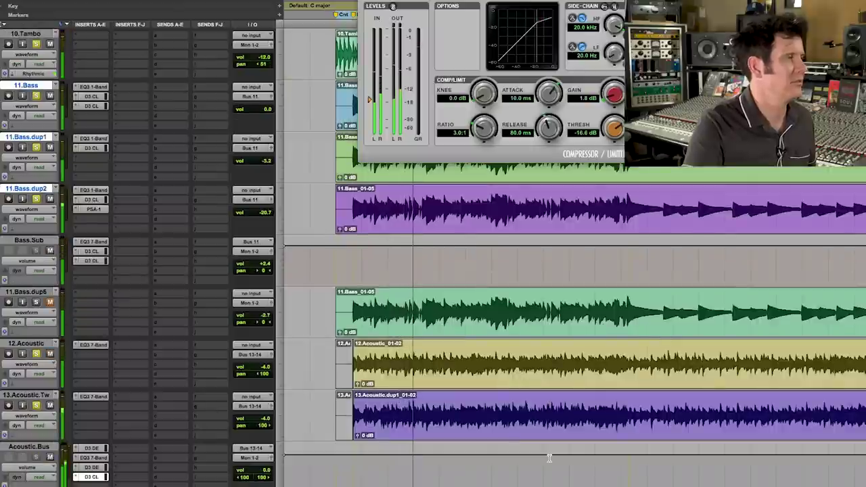
click(266, 470)
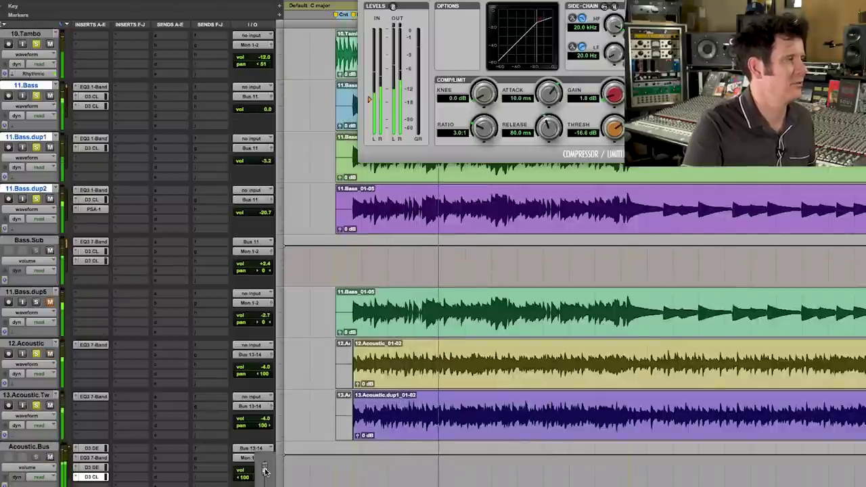
drag(266, 470, 266, 472)
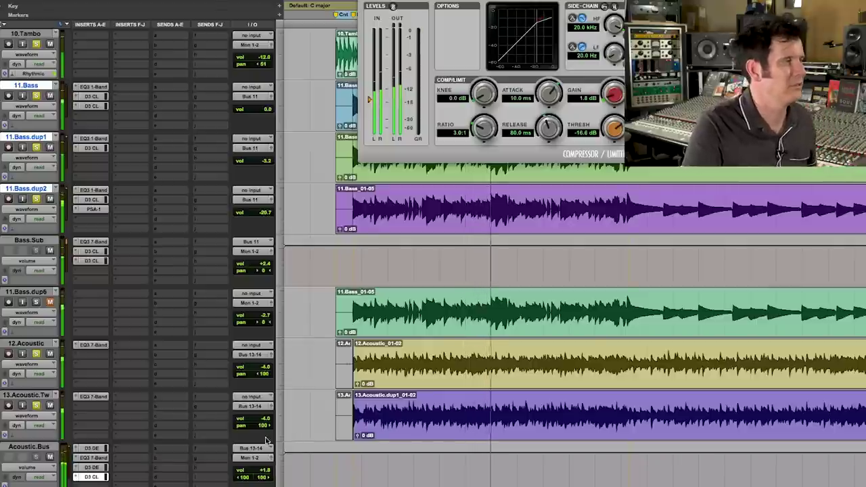
scroll(593, 413, up, 6)
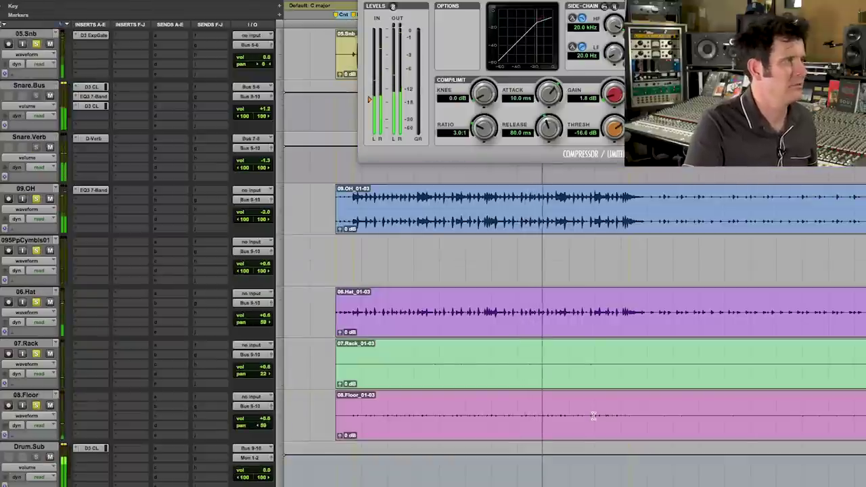
scroll(593, 416, down, 3)
scroll(593, 416, down, 3)
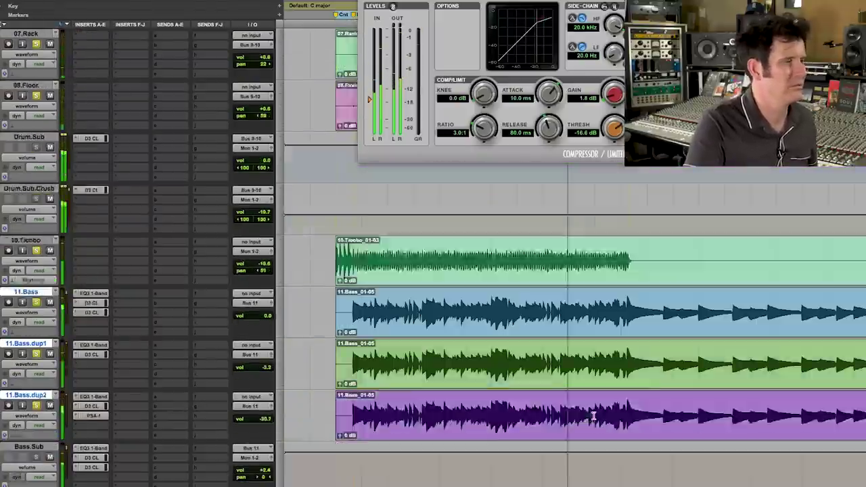
scroll(594, 415, down, 3)
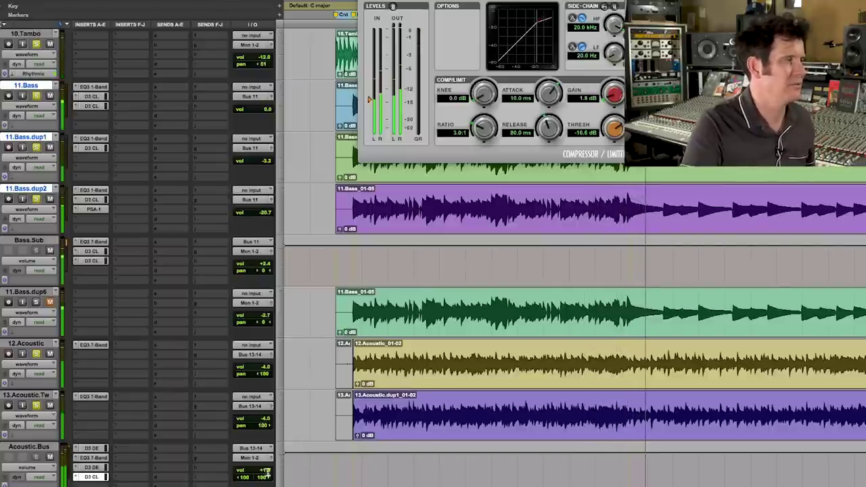
- Set the low-mid band of the Acoustic.Bus EQ to 216.8 Hz with 2.9 dB of gain
click(91, 457)
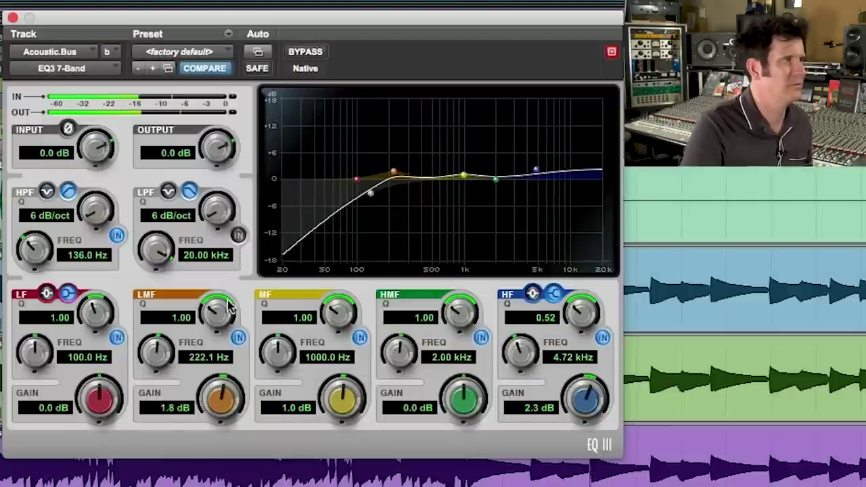
drag(158, 347, 155, 350)
drag(236, 406, 232, 392)
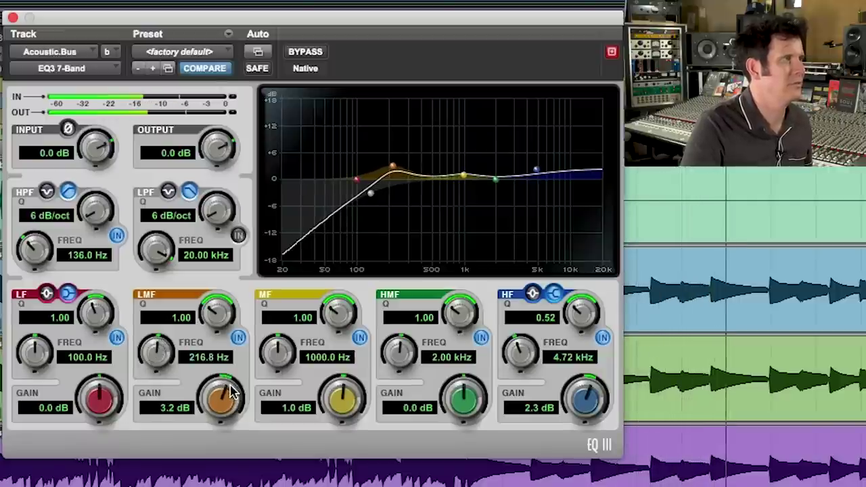
drag(232, 393, 232, 397)
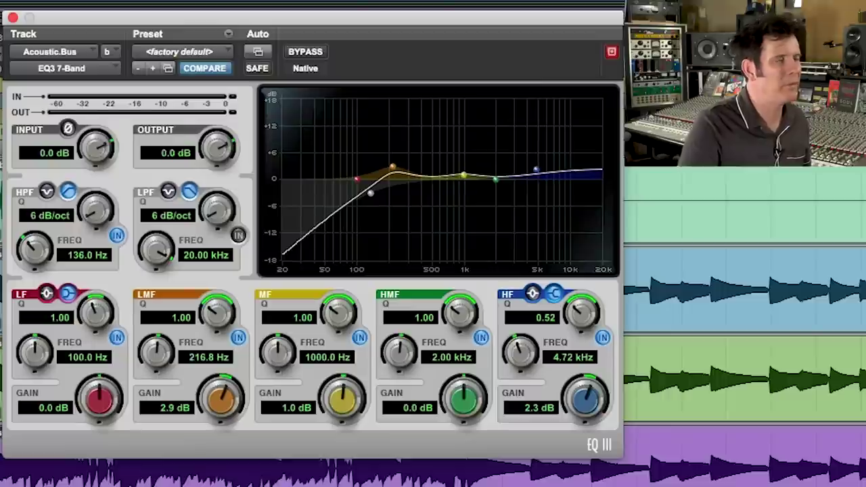
- During playback, lower the high-frequency shelf gain to 2.9 dB in the 12.Acoustic EQ and reduce it in the 13.Acoustic.Two EQ as well
key(space)
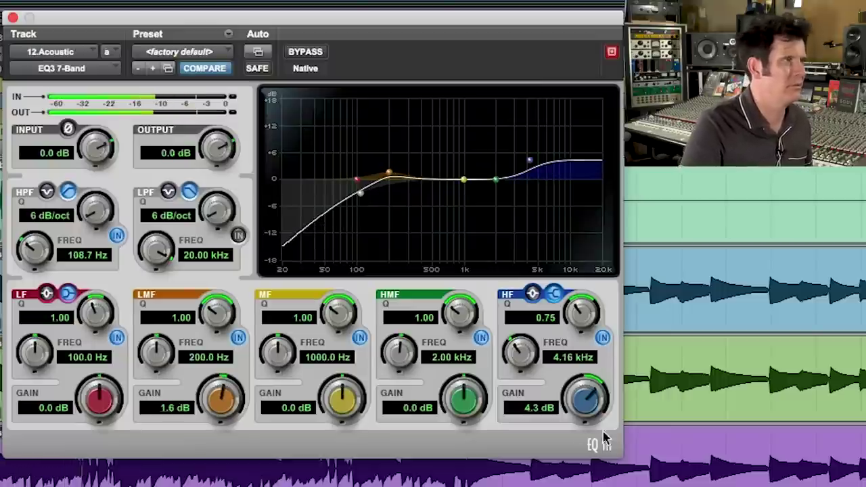
drag(562, 415, 555, 444)
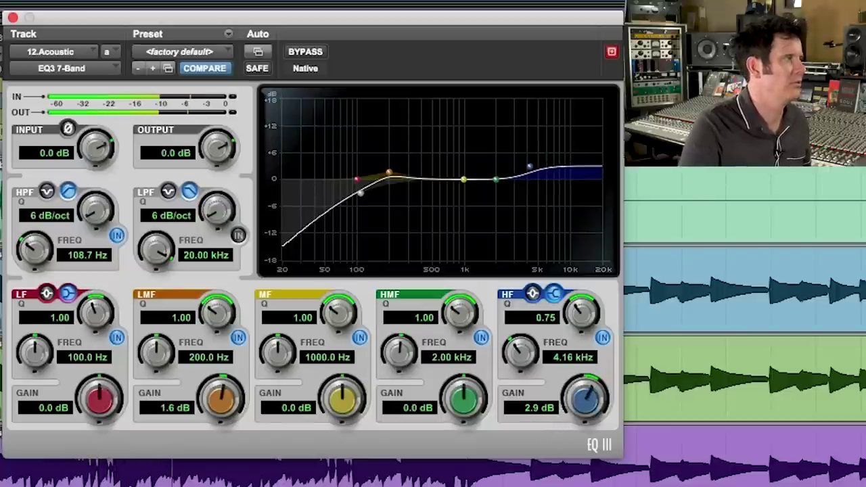
key(semicolon)
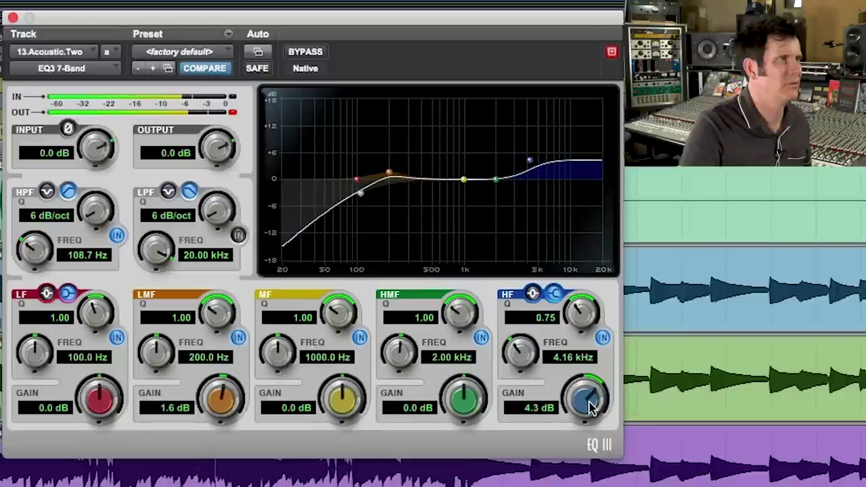
drag(590, 408, 585, 420)
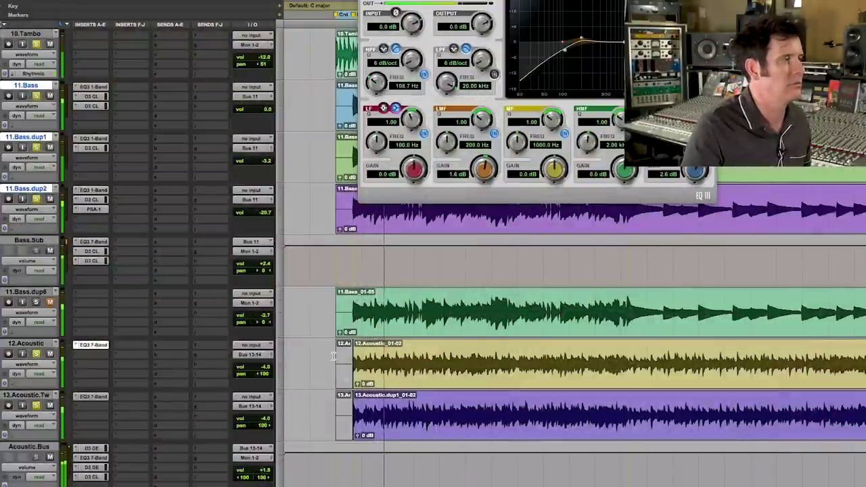
- Raise the gain of the Dyn3 Compressor/Limiter on Acoustic.Bus to 3.1 dB
click(91, 477)
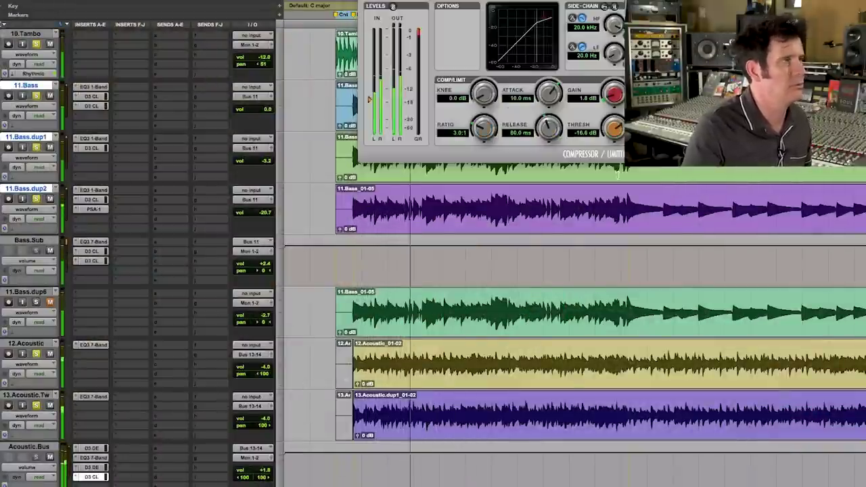
scroll(615, 95, up, 5)
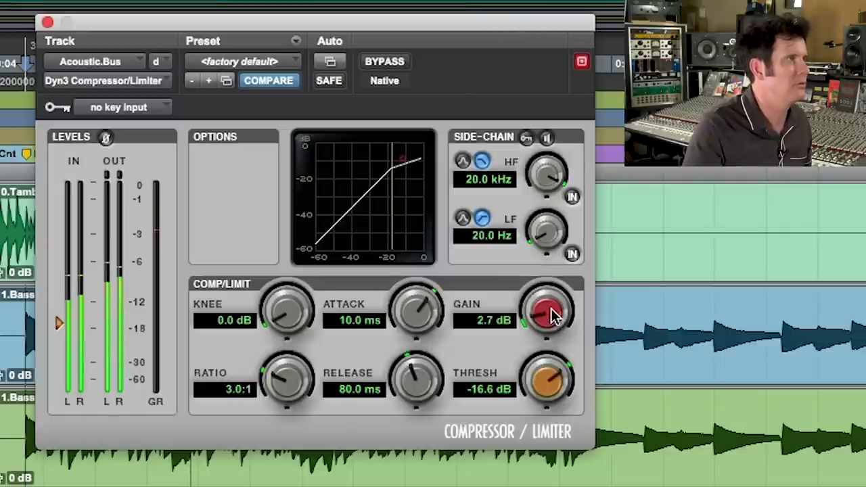
scroll(552, 315, up, 1)
scroll(553, 312, up, 3)
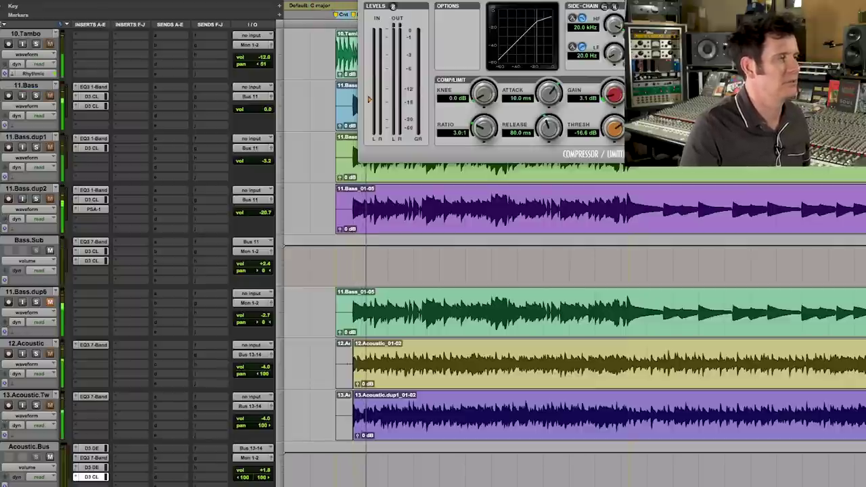
- Solo the 14.Les Paul track and listen to its part on its own
scroll(434, 284, down, 3)
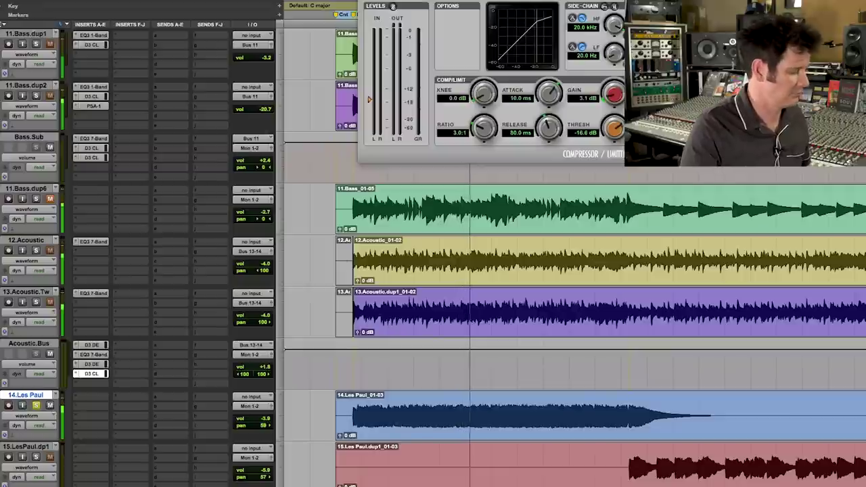
key(r)
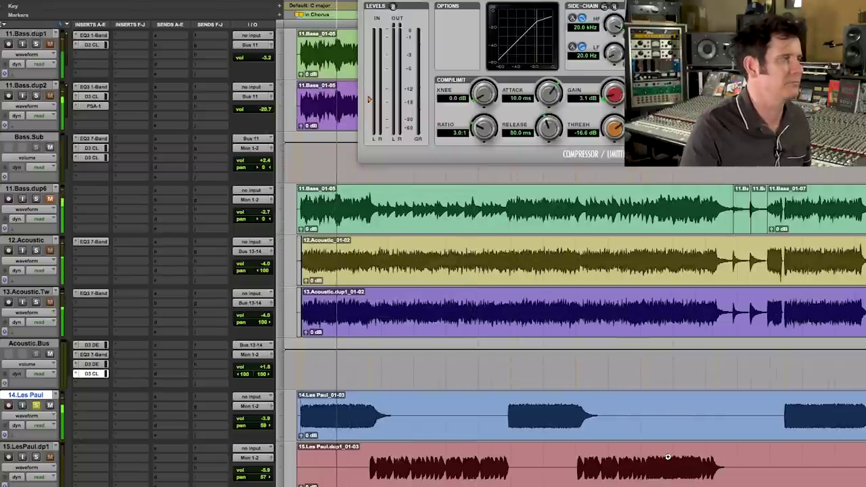
key(t)
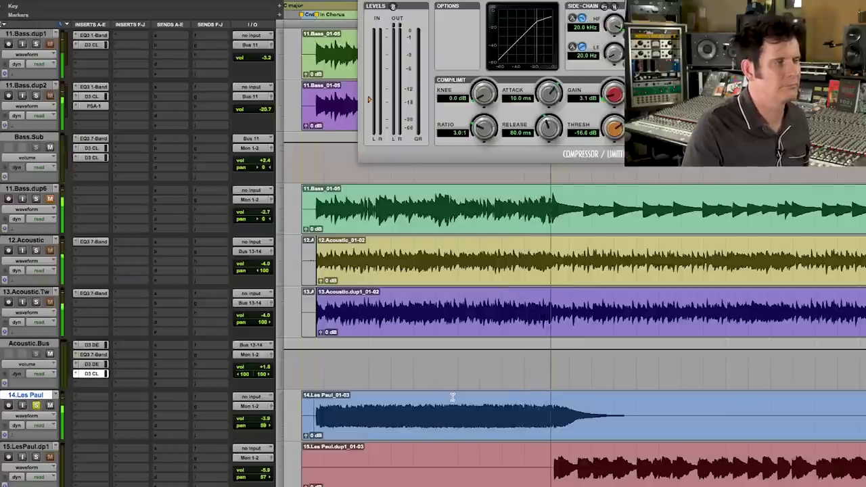
key(space)
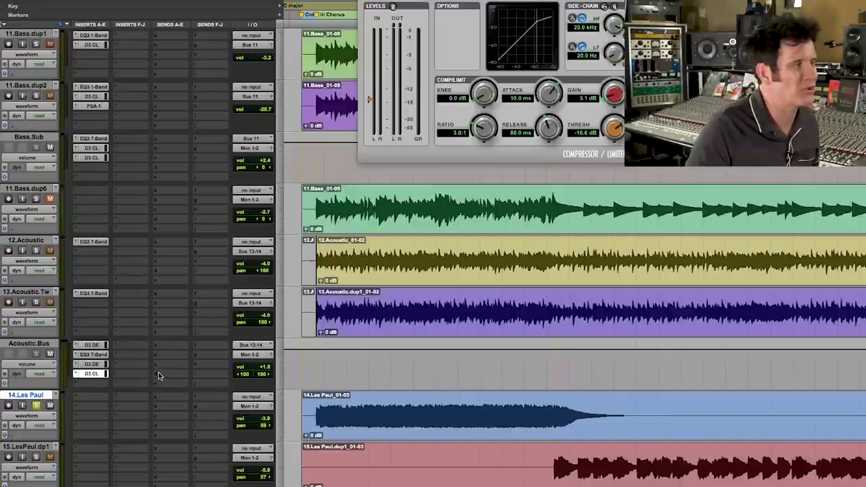
- Insert a mono EQ3 7-Band on 14.Les Paul, set its high-pass filter to 146.6 Hz and compare with the EQ bypassed
click(87, 400)
mouse_move(115, 396)
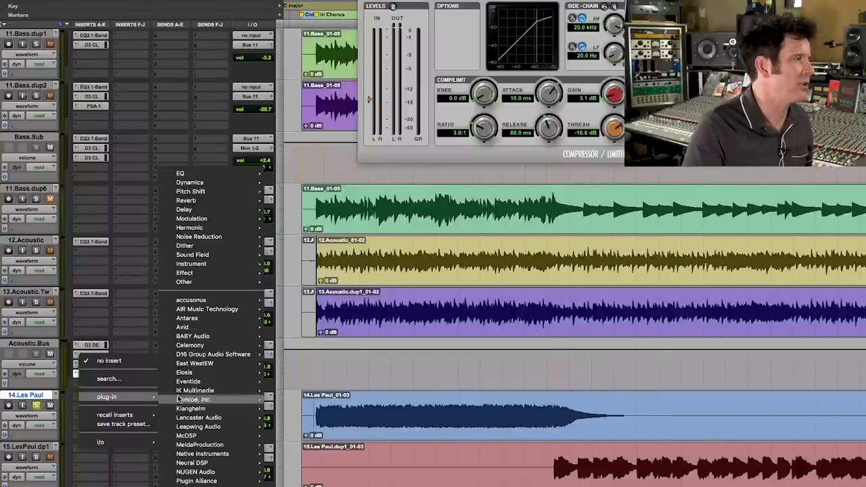
mouse_move(202, 174)
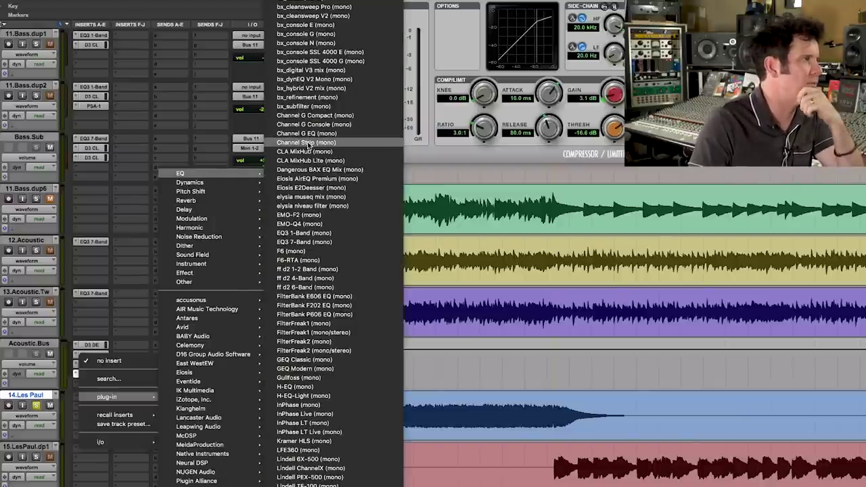
click(303, 241)
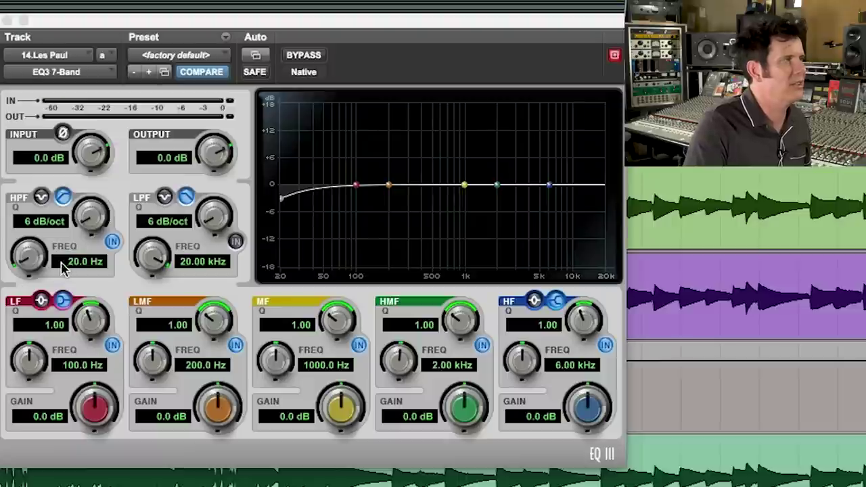
drag(30, 261, 31, 189)
mouse_move(30, 181)
mouse_down()
mouse_move(30, 163)
mouse_move(28, 181)
mouse_up()
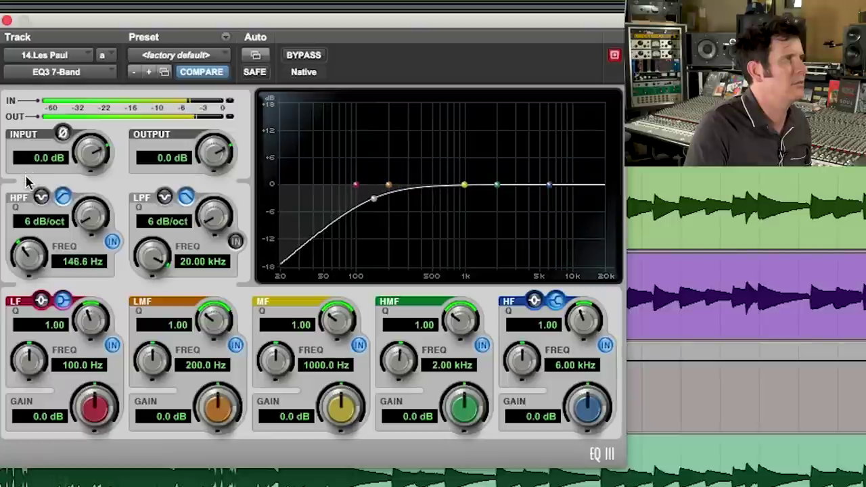
click(300, 58)
click(300, 58)
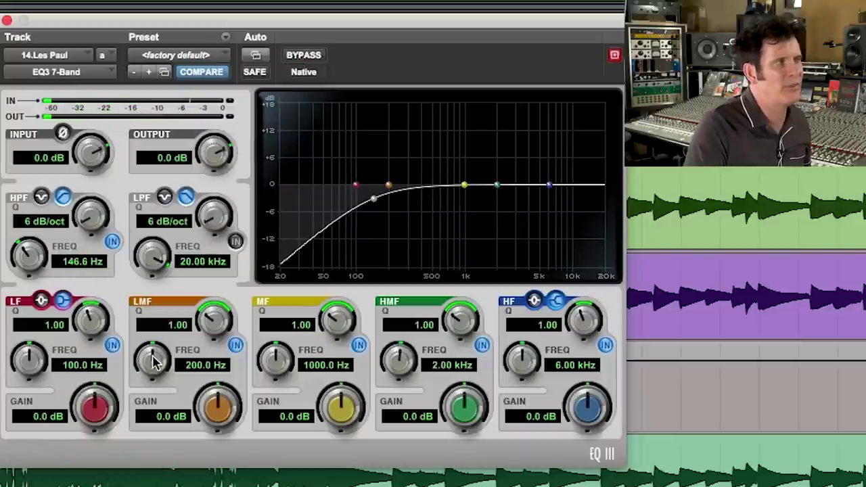
- Boost the Les Paul EQ's low-mid band by 4.1 dB at 148.5 Hz and compare with the EQ bypassed
mouse_move(153, 363)
mouse_down()
mouse_move(140, 396)
mouse_move(143, 376)
mouse_up()
drag(217, 402, 219, 392)
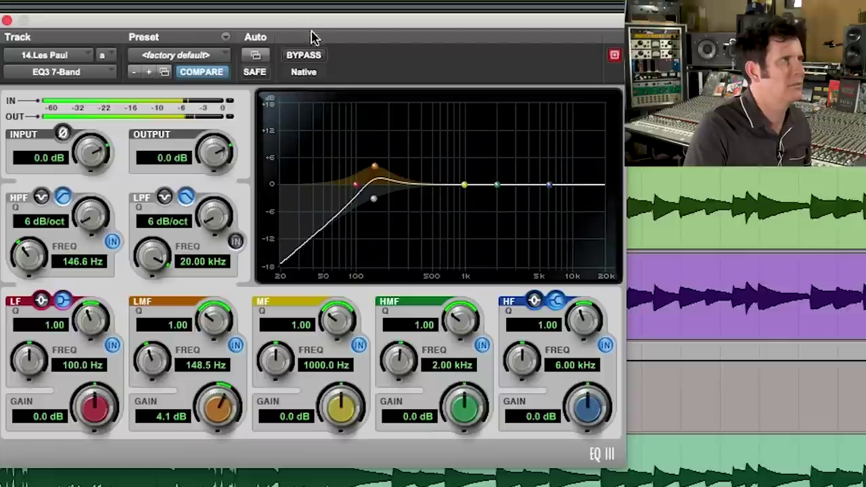
click(302, 55)
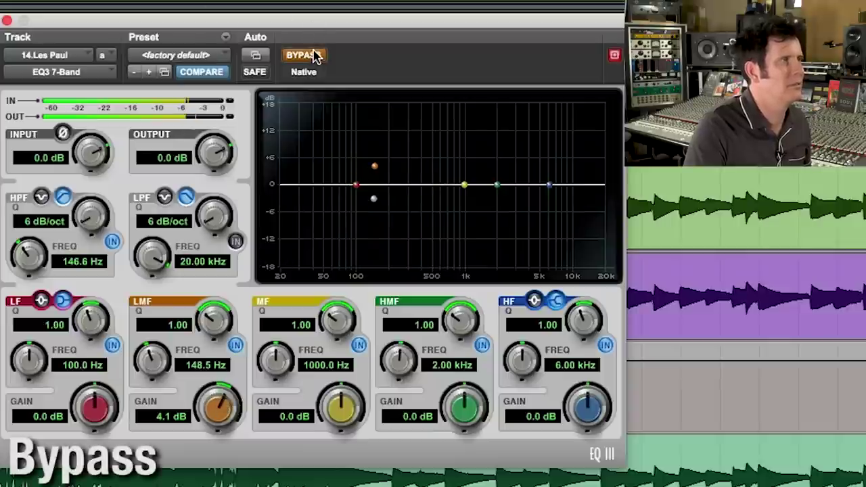
click(301, 56)
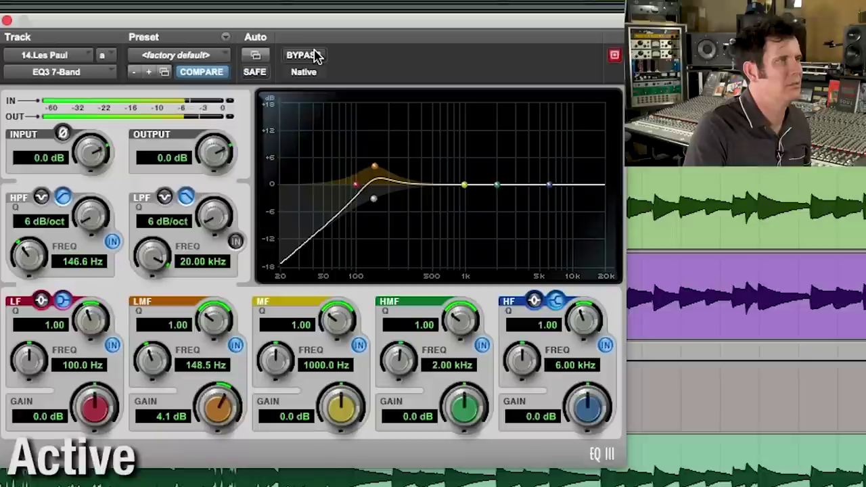
- Set the Les Paul EQ's high-frequency shelf to 3.84 kHz with 3.2 dB of gain
drag(586, 410, 578, 385)
drag(521, 364, 487, 396)
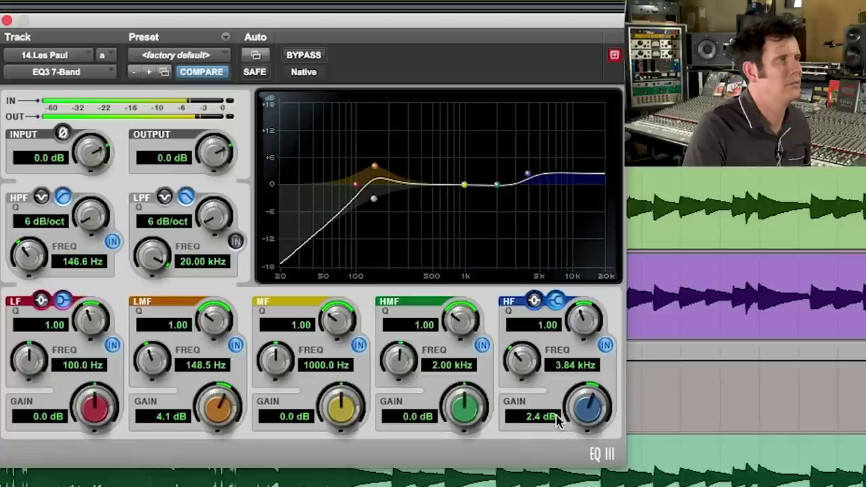
drag(592, 413, 596, 401)
- Enable the Les Paul EQ's low-pass filter at 7.38 kHz, raise the high-frequency shelf gain to 3.7 dB and compare with the EQ bypassed
click(236, 242)
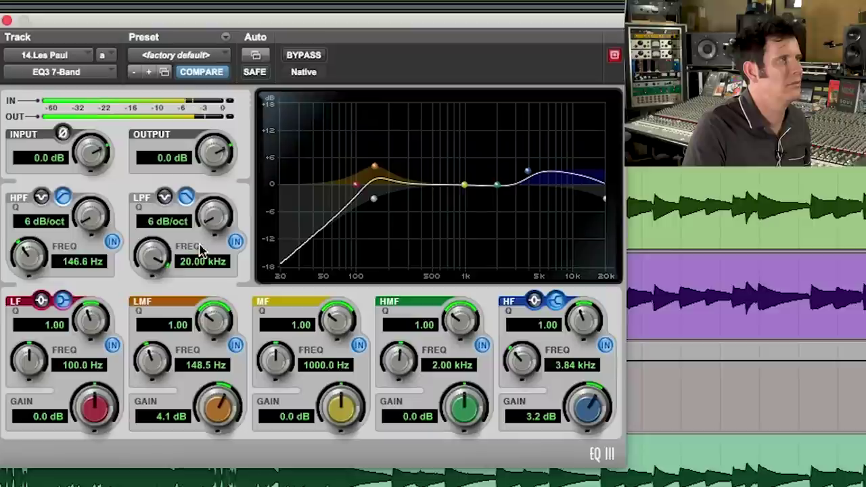
drag(155, 263, 142, 327)
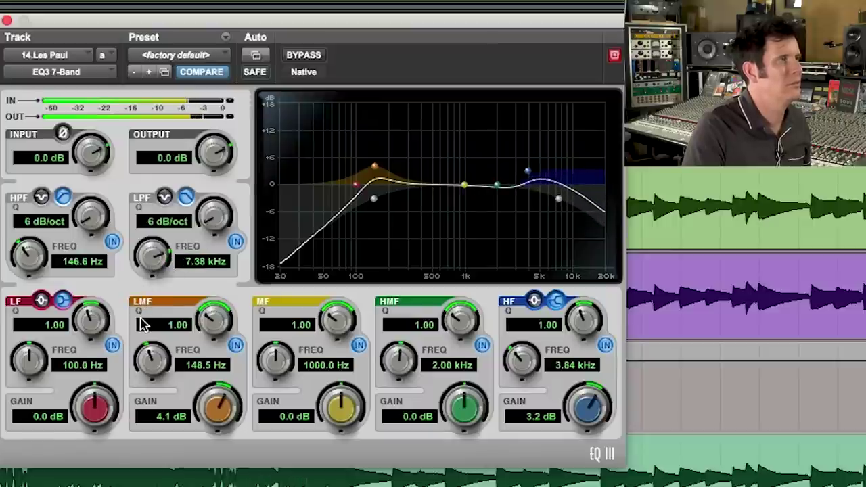
drag(591, 408, 593, 403)
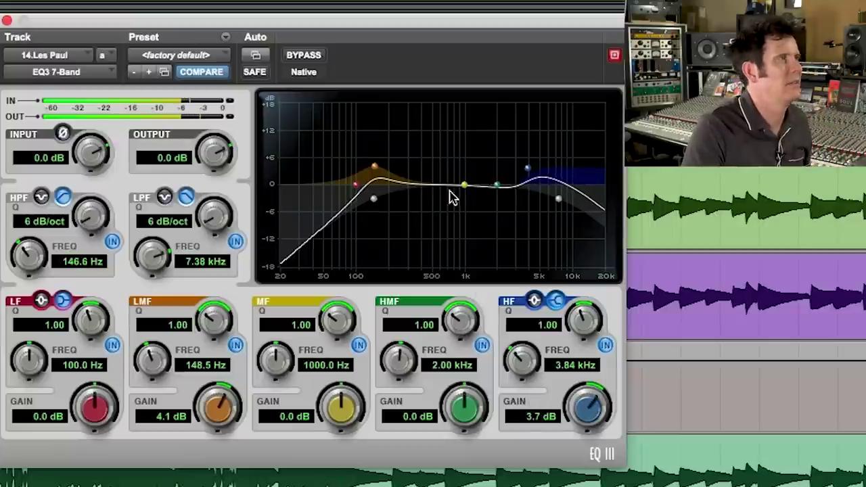
click(302, 58)
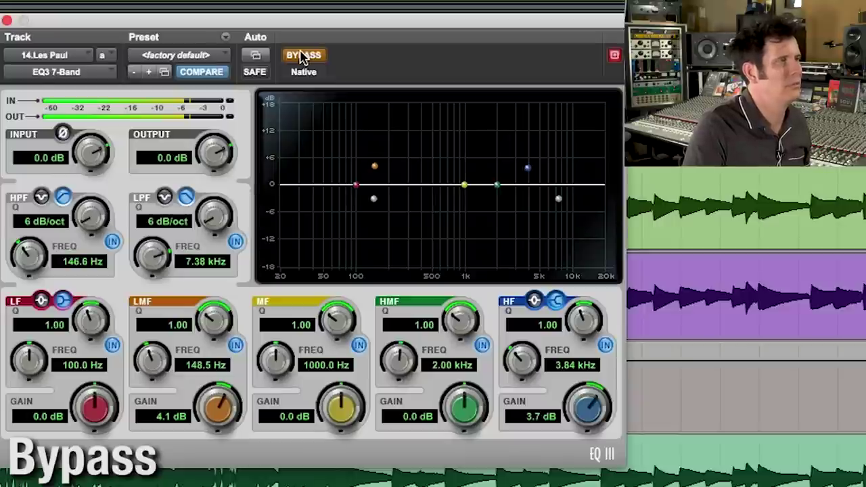
click(303, 55)
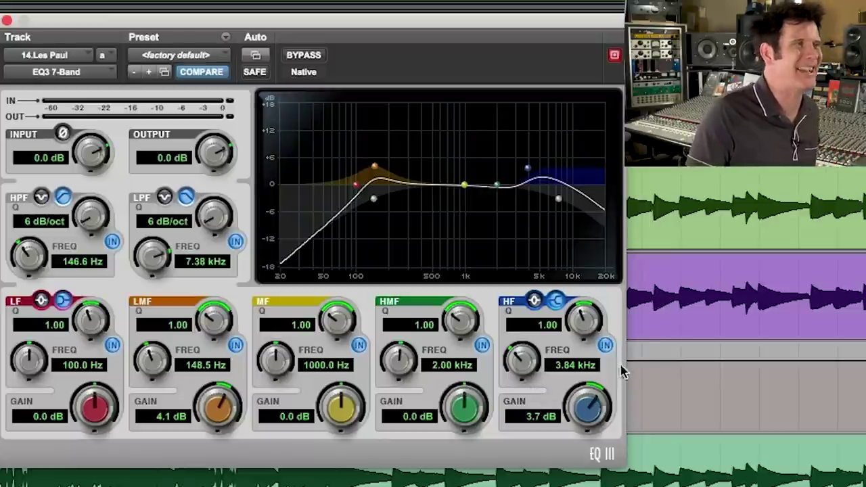
- Play the mix and cut the Les Paul EQ's mid band by 5.8 dB at 673.6 Hz
key(space)
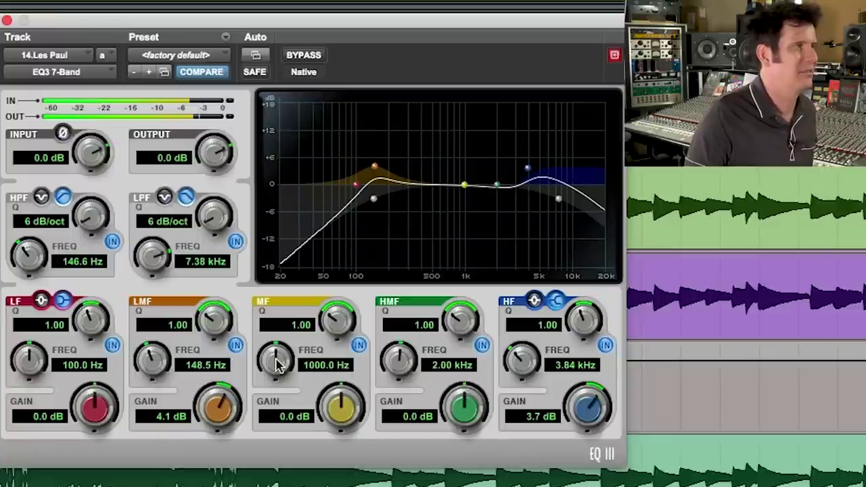
drag(271, 359, 262, 389)
drag(324, 414, 310, 438)
drag(281, 376, 280, 387)
drag(334, 408, 315, 446)
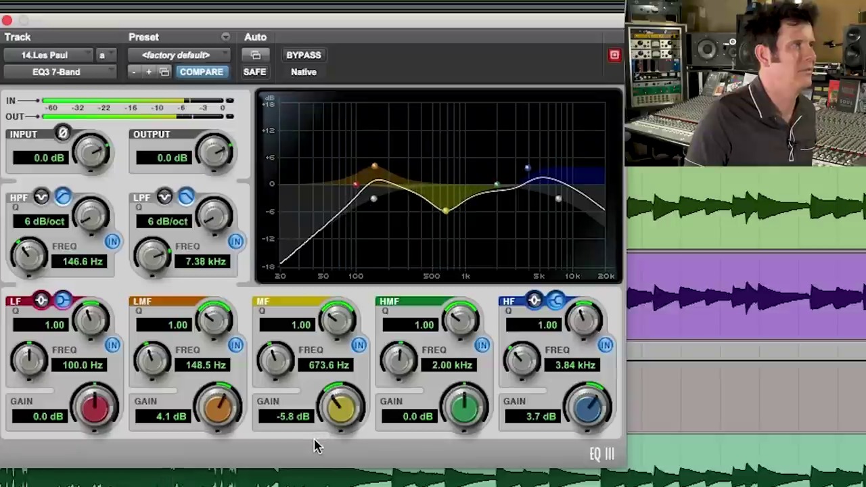
- Narrow the Les Paul EQ's mid band to a Q of 2.69, compare with the EQ bypassed and set the band's gain to -4.7 dB
drag(338, 328, 346, 282)
click(304, 56)
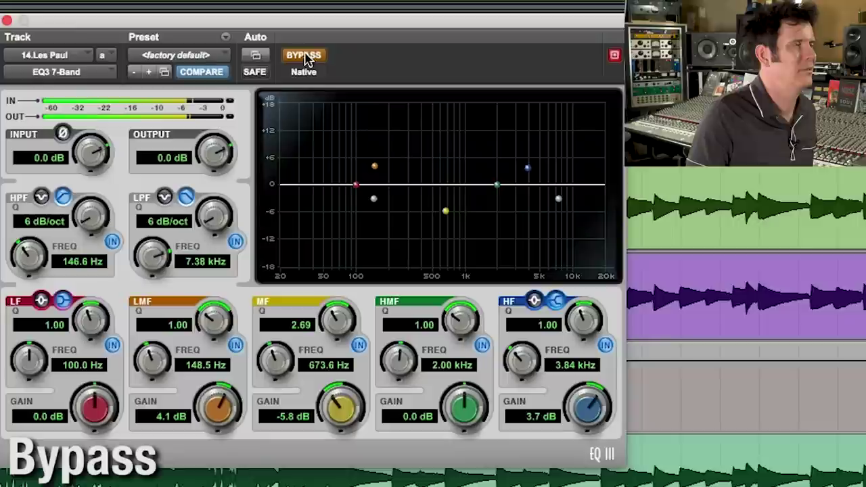
click(304, 57)
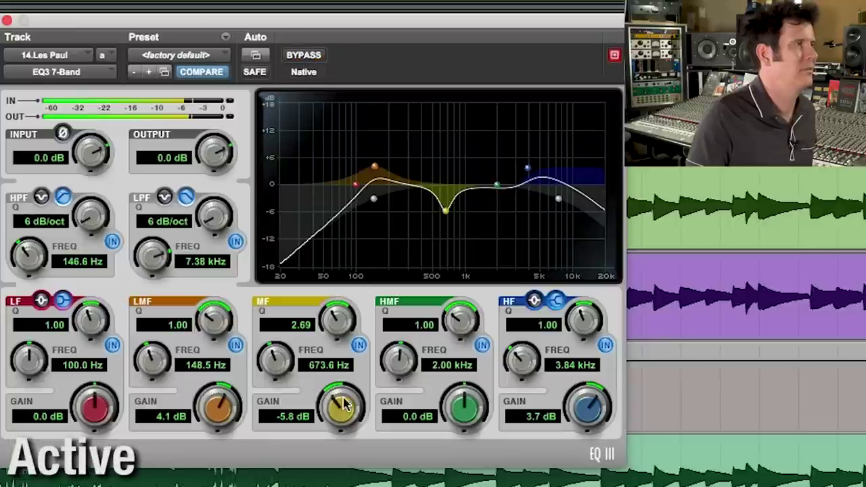
drag(336, 406, 340, 400)
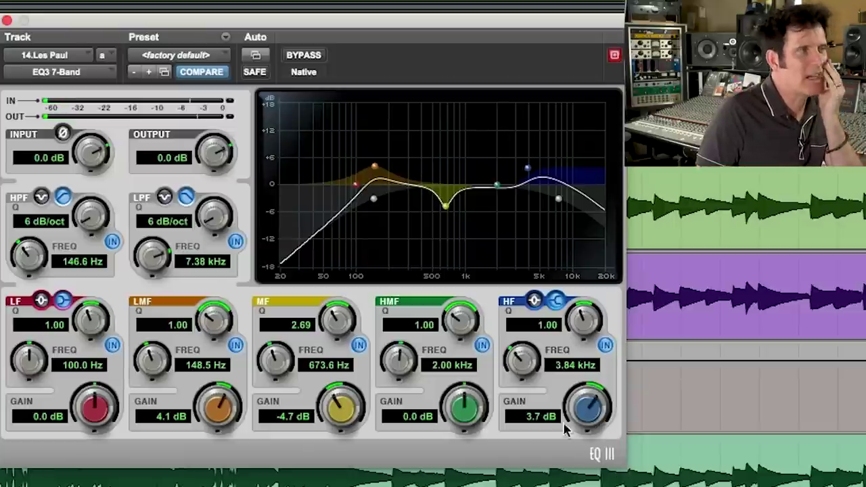
- With the high-frequency shelf and low-pass filter switched off, boost the mid band by 5.3 dB at 594.6 Hz and compare with the EQ bypassed
click(606, 345)
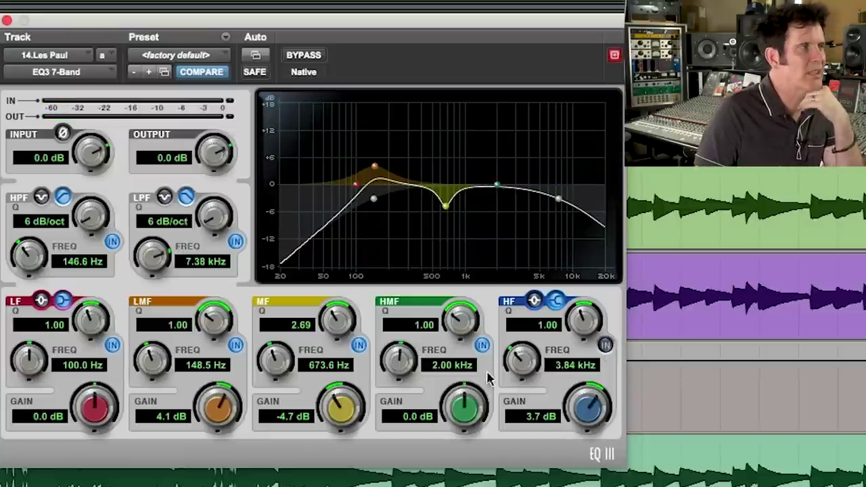
click(235, 242)
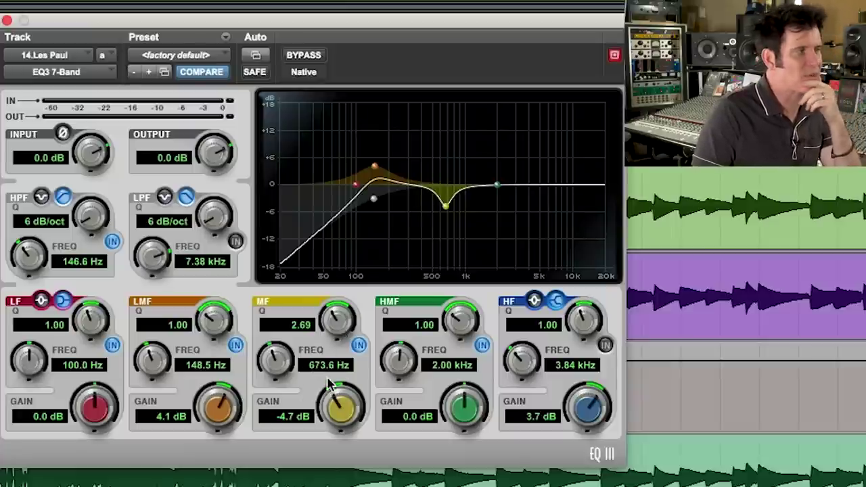
drag(341, 397, 345, 367)
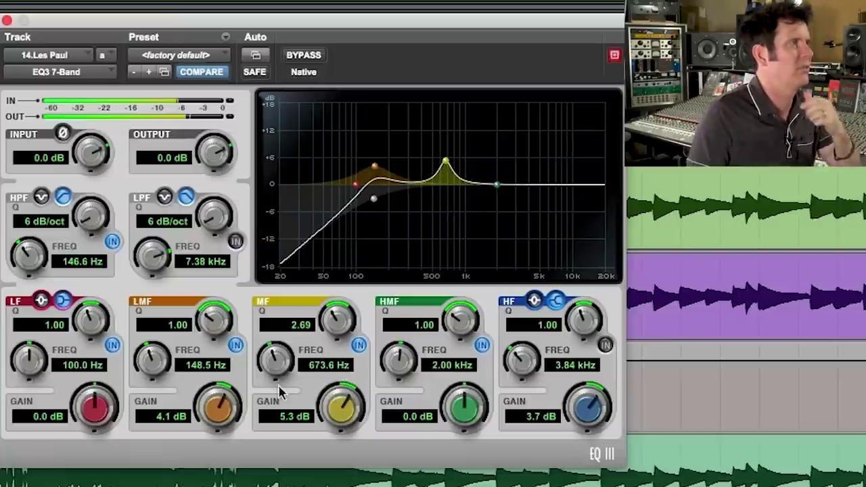
drag(274, 362, 252, 374)
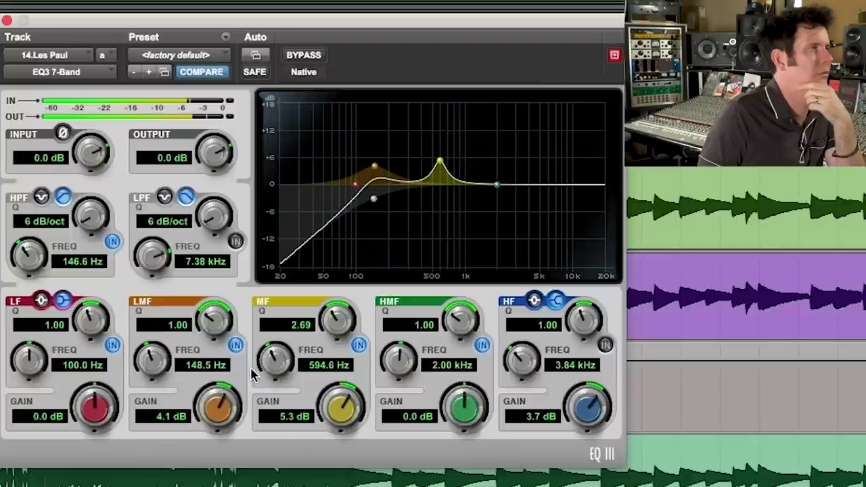
click(310, 58)
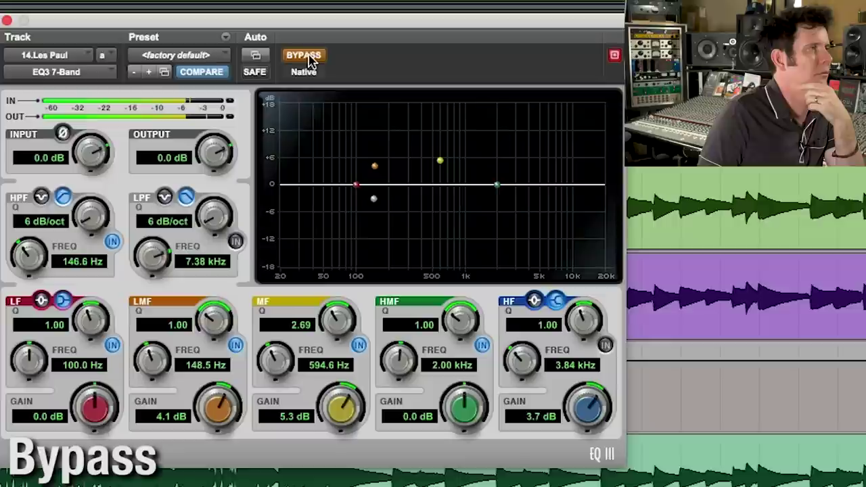
click(310, 59)
- Raise the Les Paul EQ's mid band to 8.9 dB and sweep its frequency down to 473.0 Hz
drag(277, 362, 257, 377)
drag(346, 400, 342, 398)
drag(276, 359, 274, 368)
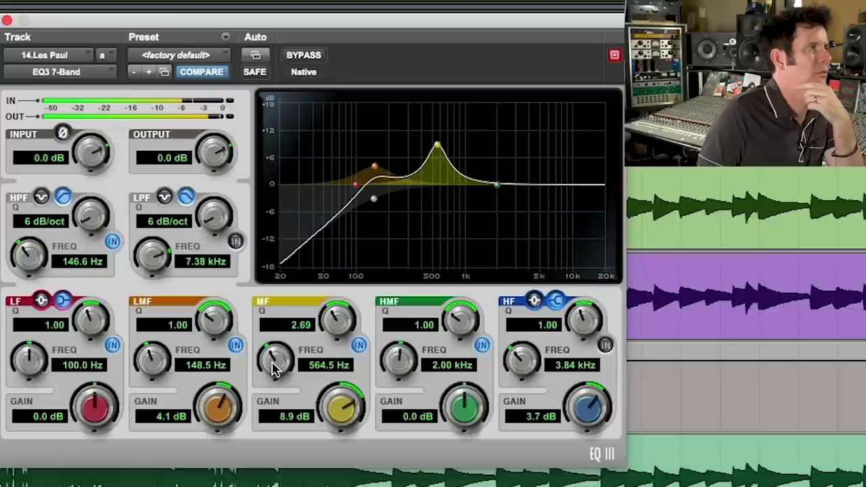
drag(274, 367, 268, 379)
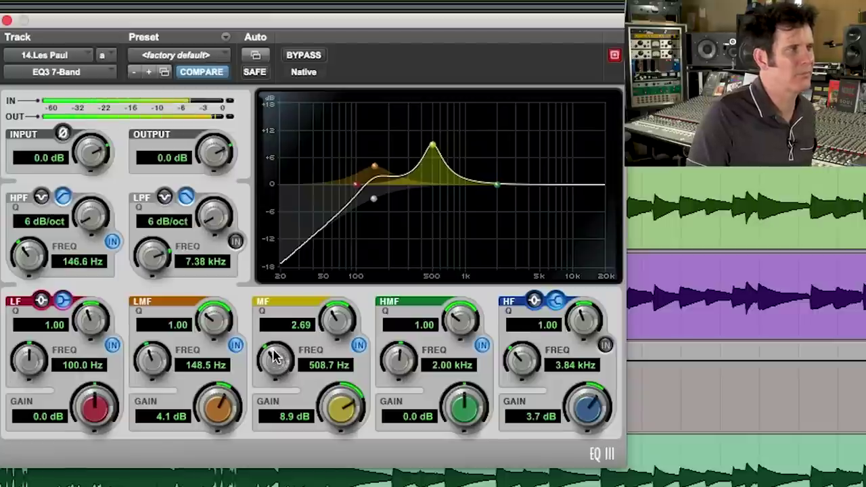
drag(271, 357, 274, 375)
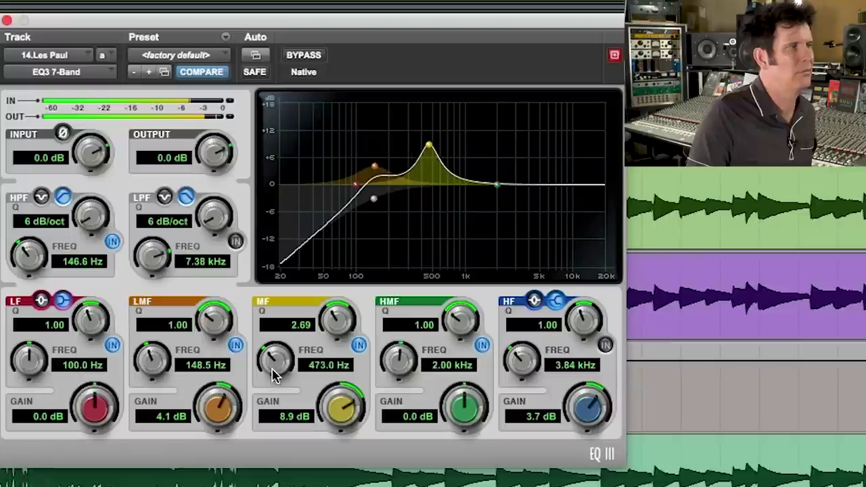
- Cut the Les Paul EQ's mid band by 3.3 dB and compare with the EQ bypassed
drag(359, 413, 315, 474)
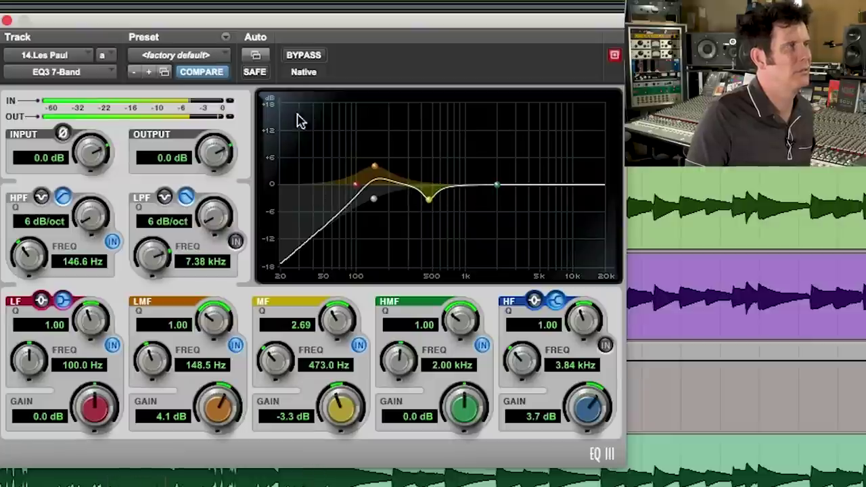
click(317, 58)
click(317, 57)
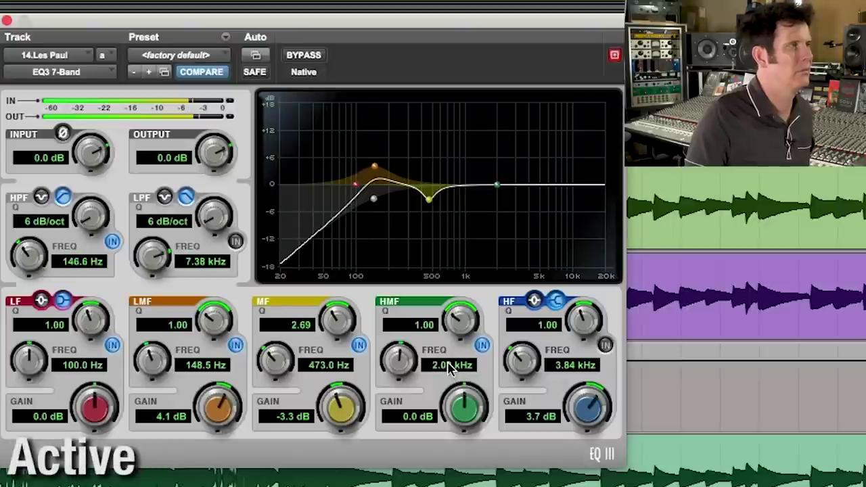
- Re-enable the Les Paul EQ's high-frequency shelf, compare it at 1.93 kHz with the EQ bypassed, and set the shelf to 2.10 kHz
click(605, 345)
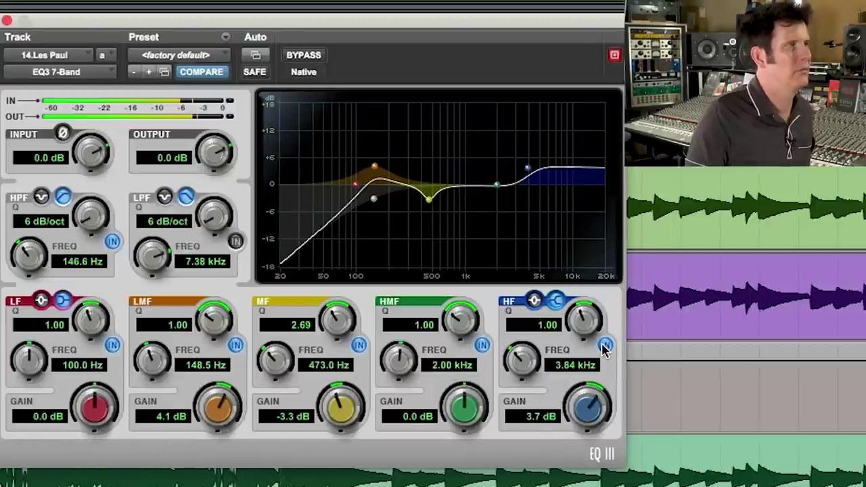
drag(520, 369, 469, 436)
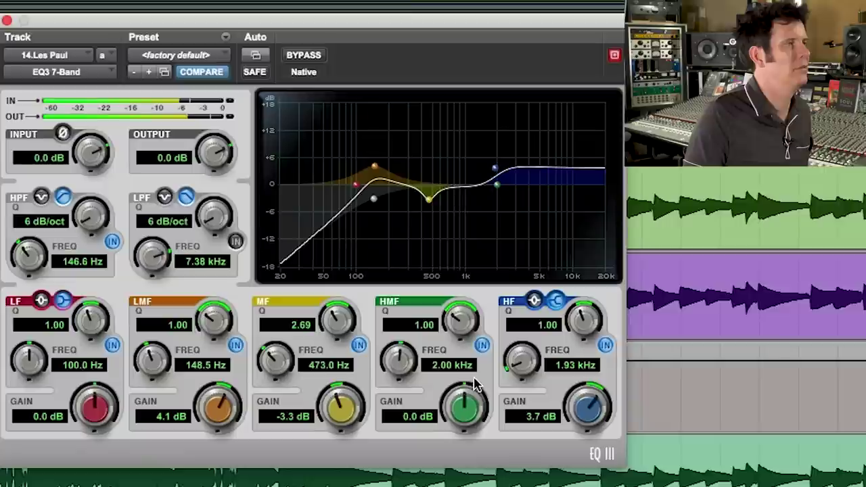
click(305, 57)
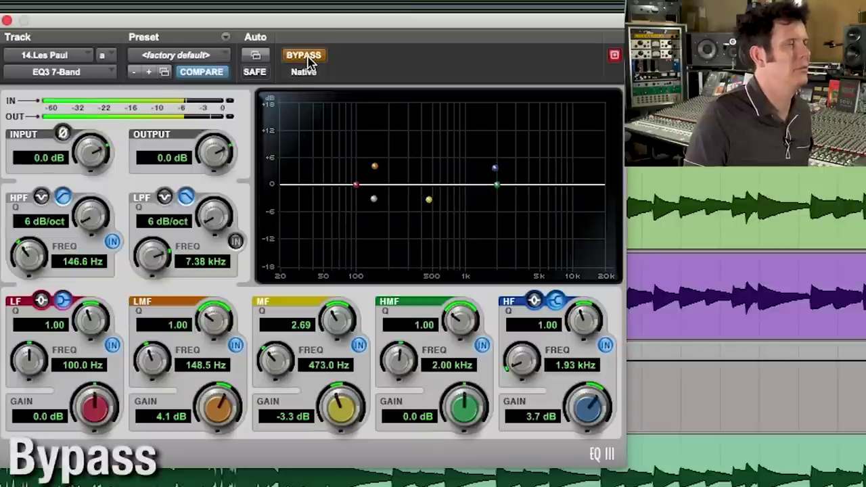
click(305, 56)
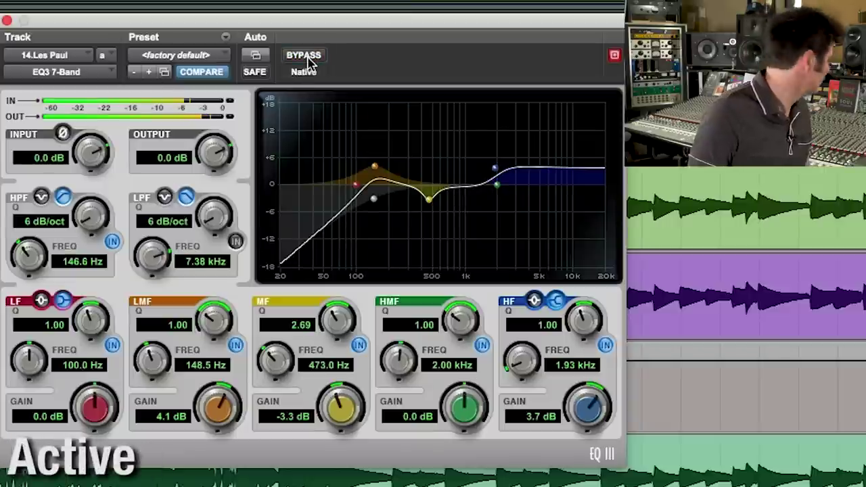
drag(515, 365, 519, 355)
- Re-enable the Les Paul EQ's low-pass filter with a 12 dB/oct slope at 4.96 kHz and compare with the EQ bypassed
click(235, 241)
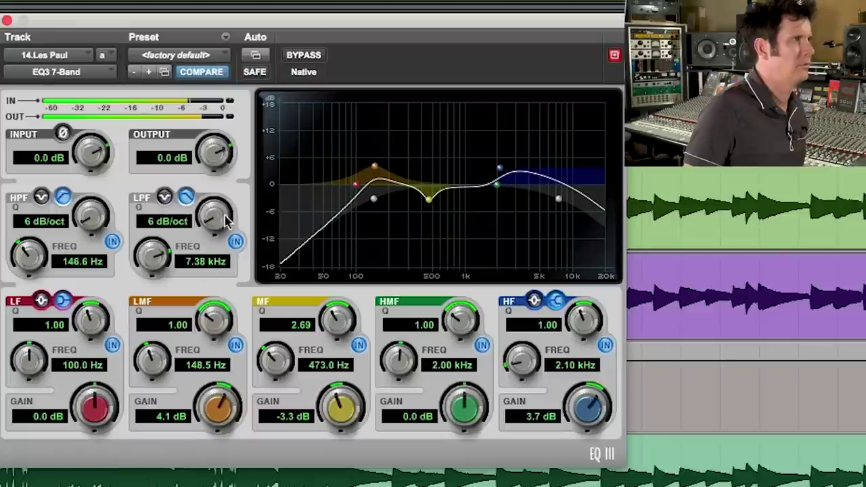
drag(210, 215, 212, 183)
drag(149, 256, 147, 265)
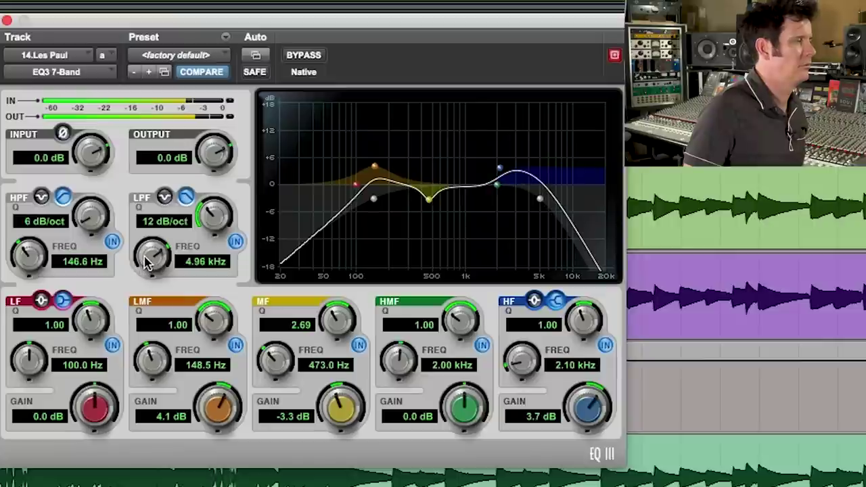
click(311, 56)
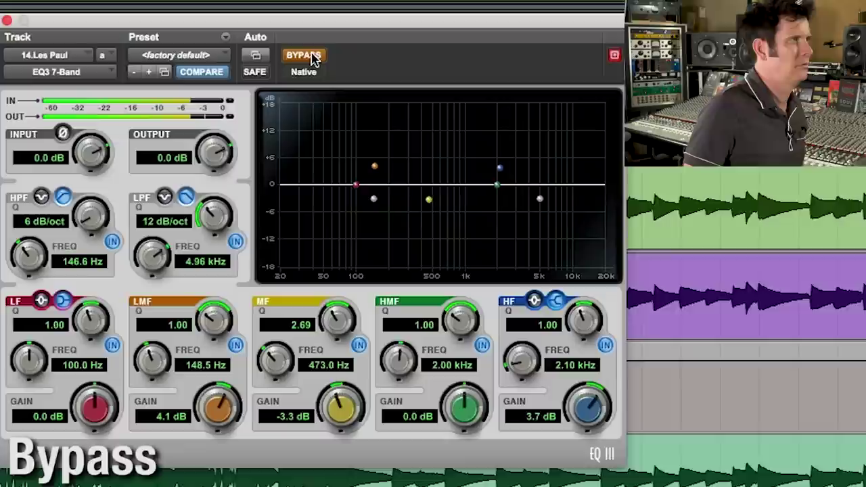
click(311, 57)
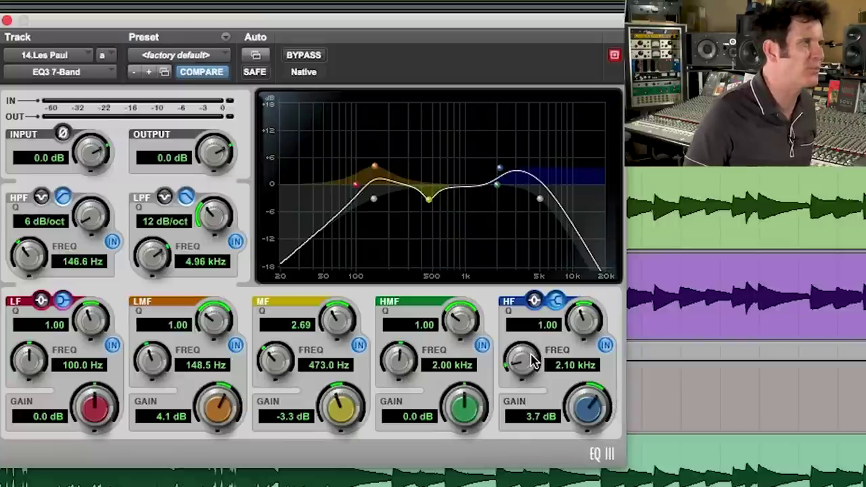
- Raise the Les Paul EQ's low-mid band gain to 6.5 dB during playback and compare with the EQ bypassed
key(space)
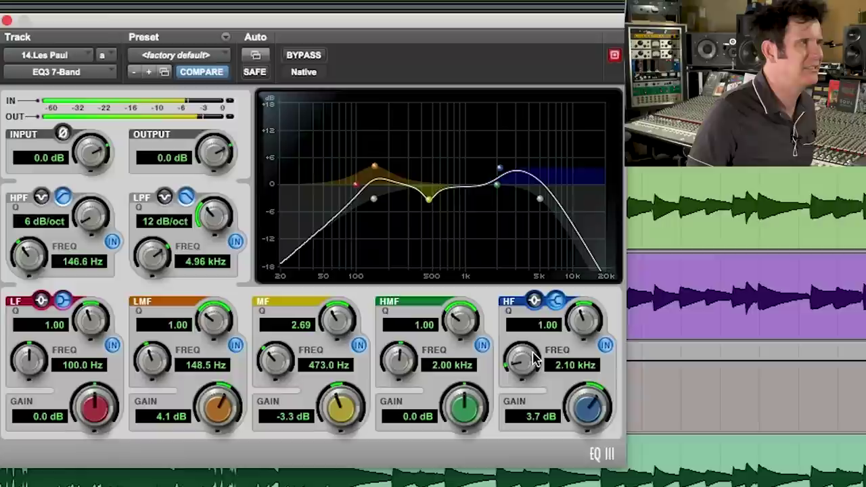
drag(210, 404, 209, 389)
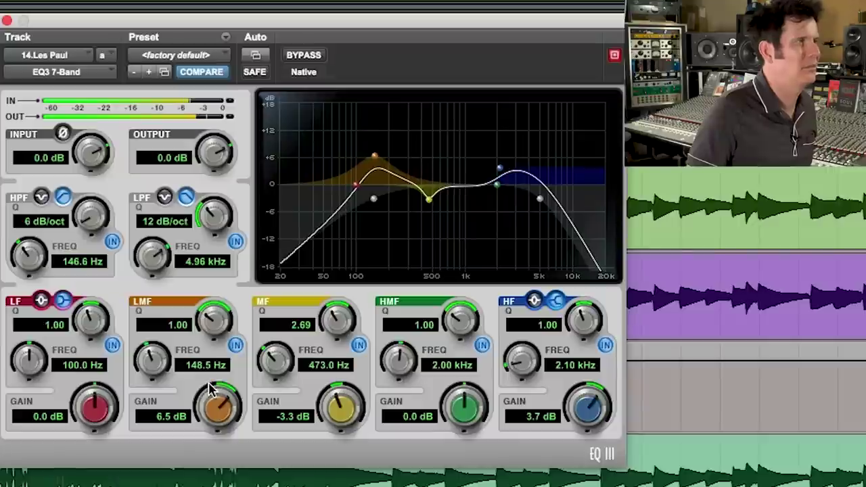
click(304, 57)
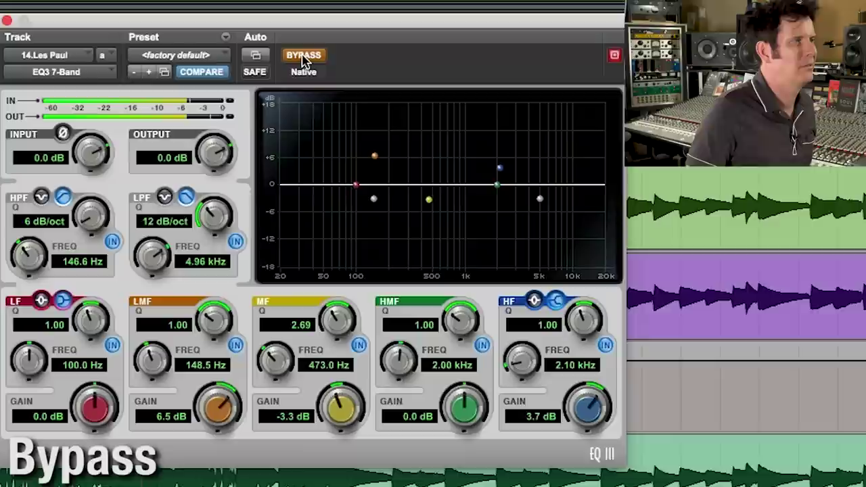
click(305, 57)
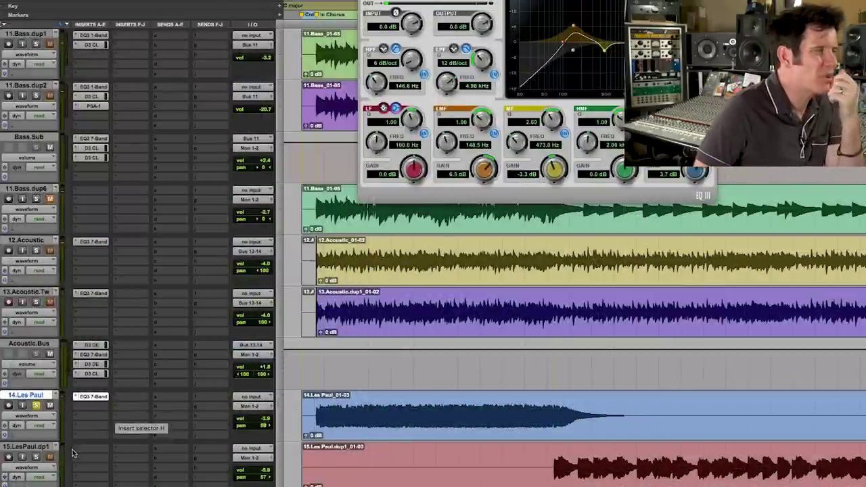
- Insert a mono Dyn3 De-Esser after the EQ on the 14.Les Paul track
click(87, 406)
mouse_move(122, 406)
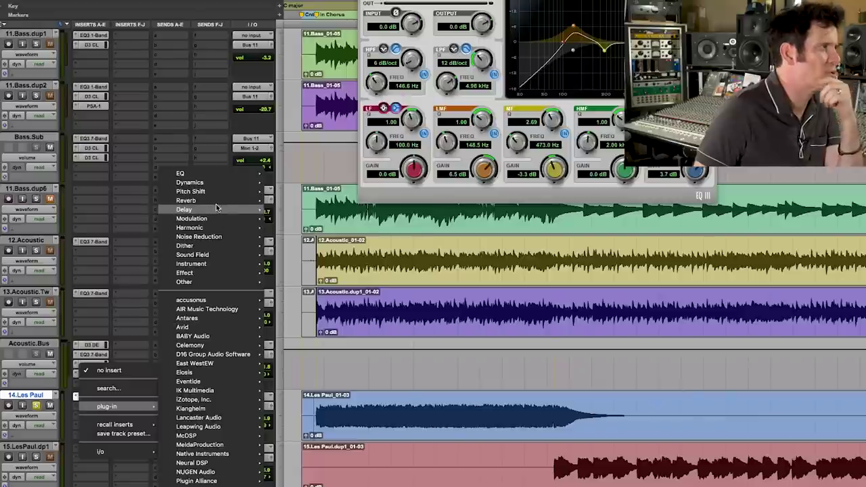
mouse_move(214, 187)
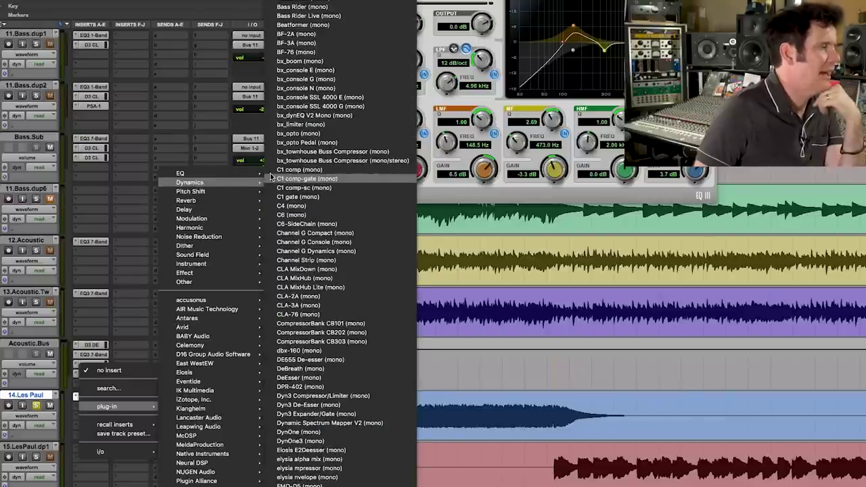
click(309, 404)
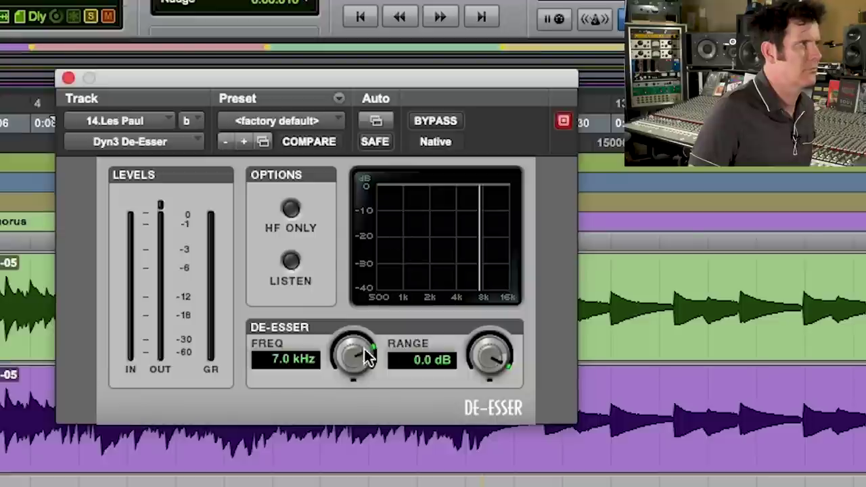
- Set the Les Paul de-esser to 4.8 kHz with a -3.7 dB range, and turn on Listen and HF Only
drag(347, 351, 333, 404)
mouse_move(497, 359)
mouse_down()
mouse_move(498, 367)
mouse_move(496, 352)
mouse_up()
click(291, 257)
click(290, 209)
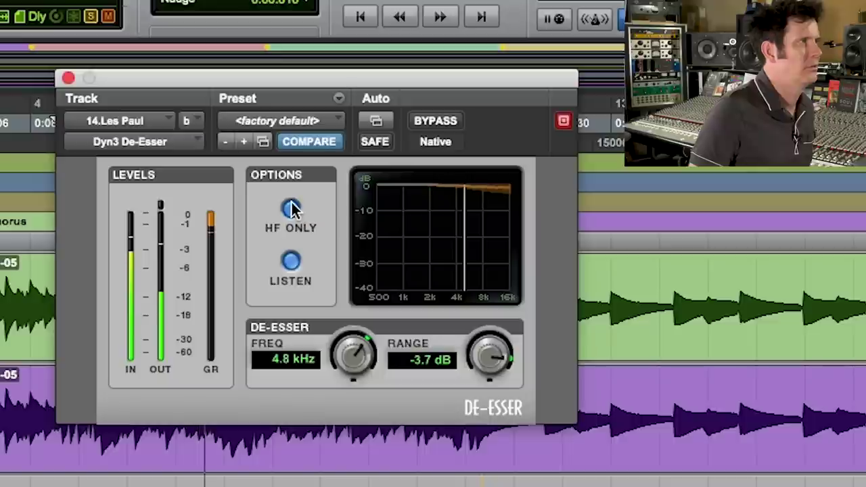
- Listen with HF Only off, set the de-esser's range to -4.0 dB, then restore HF Only and turn Listen off
click(292, 209)
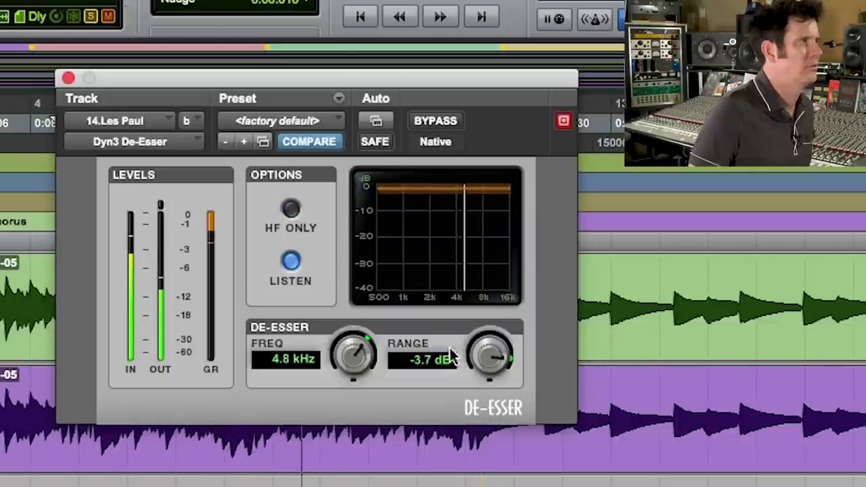
scroll(490, 355, down, 3)
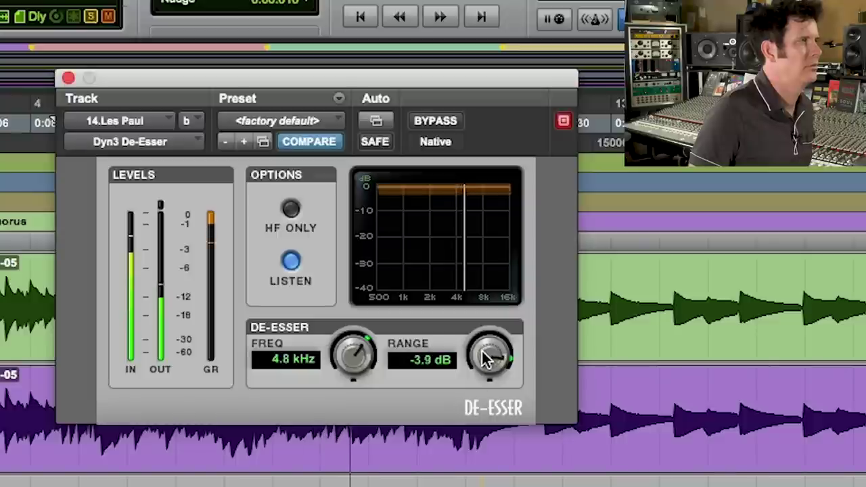
click(291, 210)
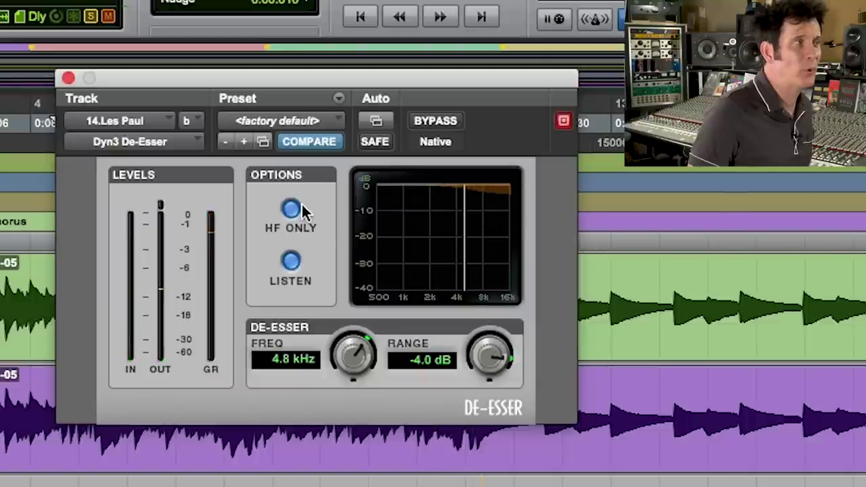
click(291, 266)
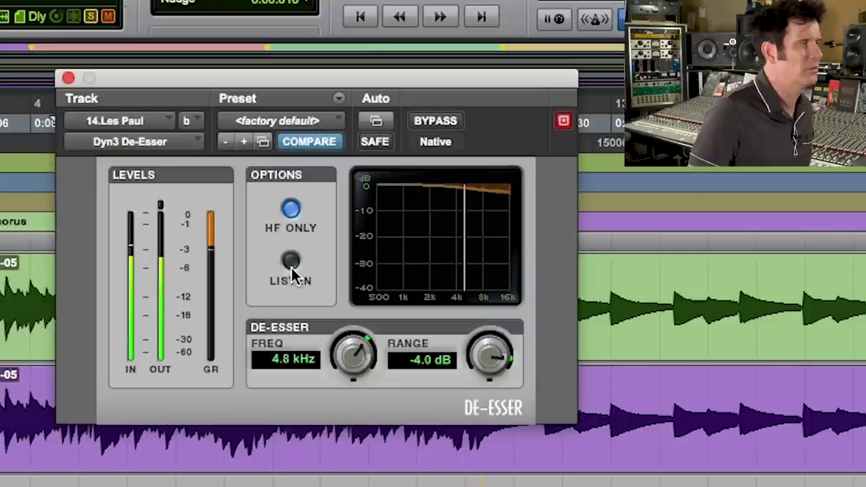
- Compare the Les Paul de-esser bypassed and active, then set its range to -2.6 dB
click(436, 122)
click(437, 121)
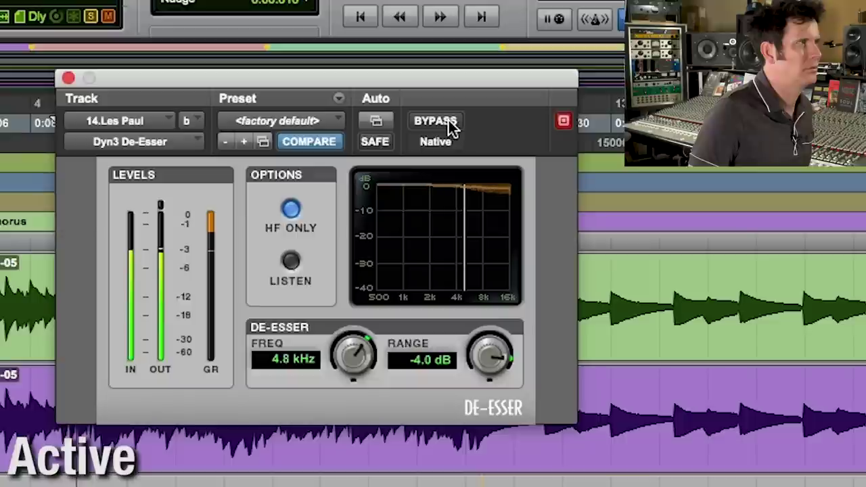
drag(496, 358, 498, 349)
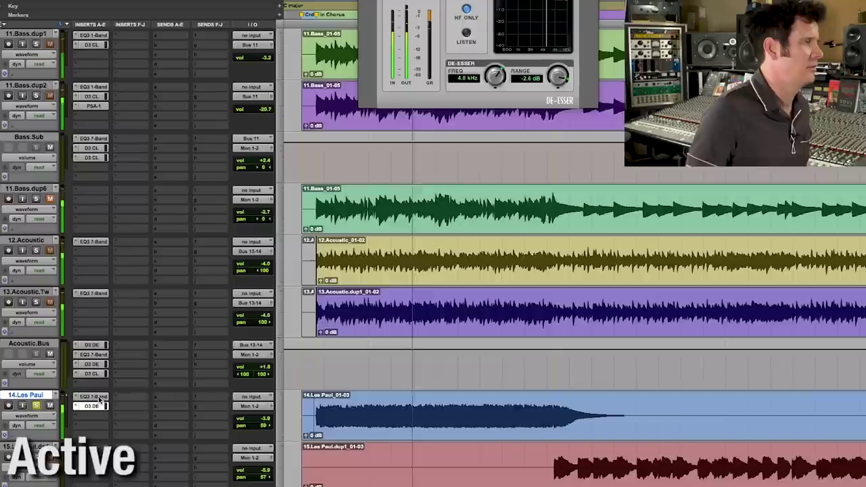
- Compare the Les Paul EQ bypassed, then set its LMF gain to 5.4 dB, MF gain to -2.1 dB and HF gain to 2.4 dB
click(100, 398)
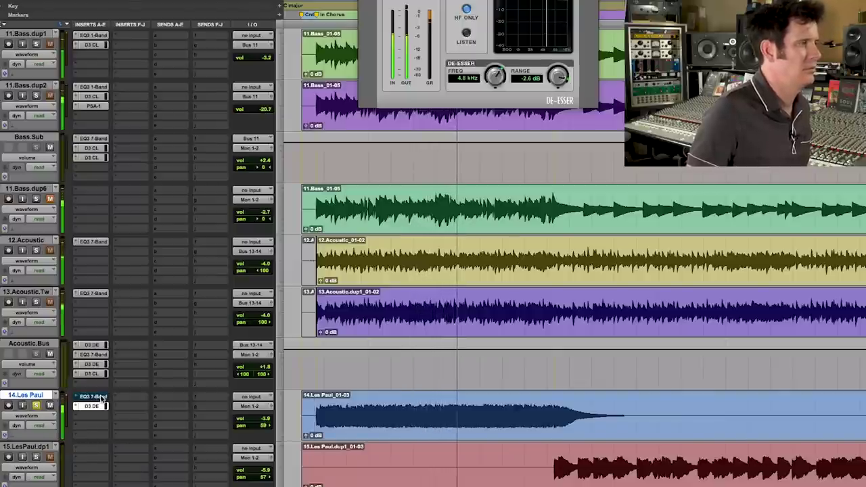
click(100, 398)
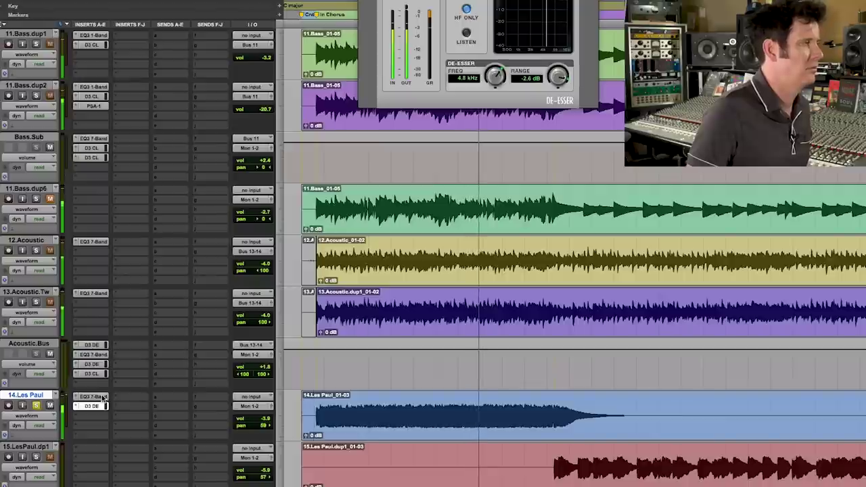
click(100, 398)
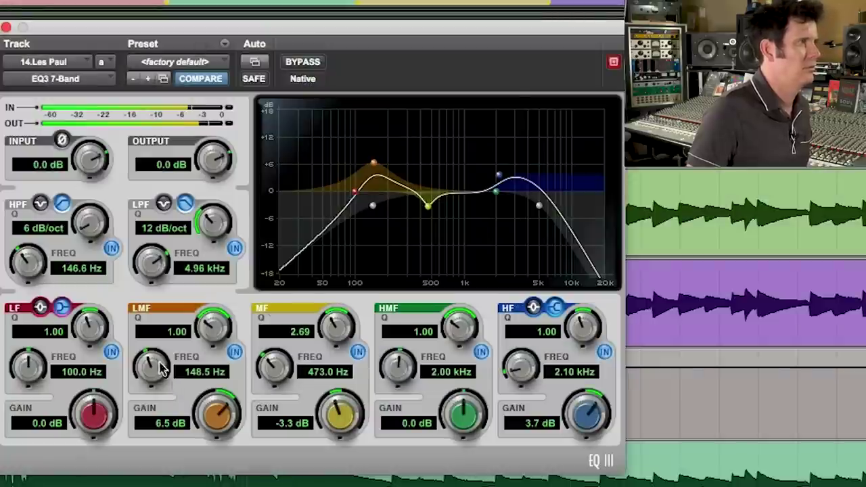
drag(206, 406, 198, 417)
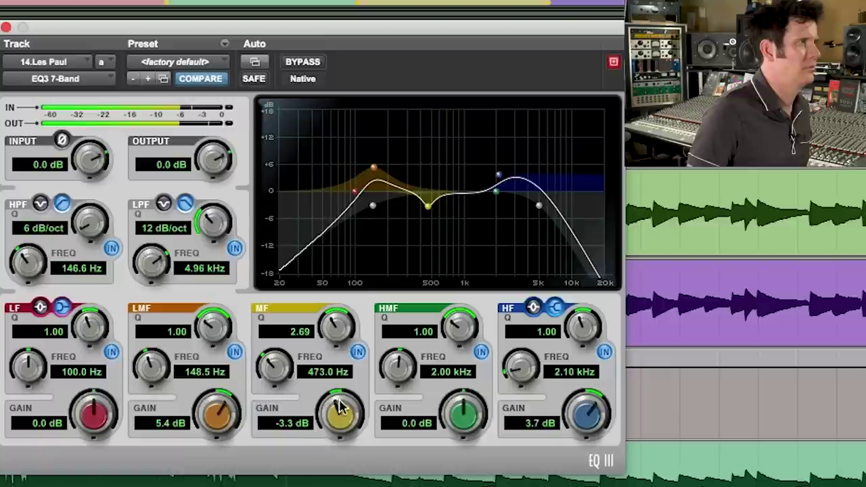
drag(341, 415, 343, 409)
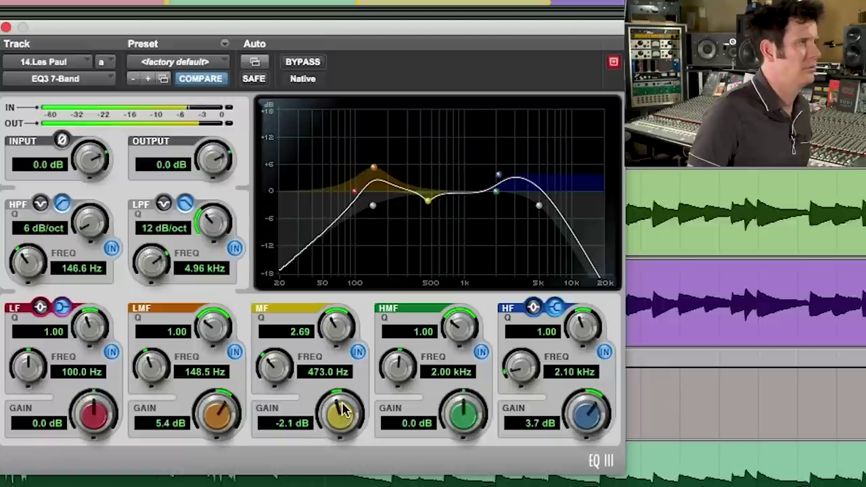
drag(586, 408, 579, 439)
- Play the track and compare the Les Paul EQ bypassed and active, leaving it active
key(space)
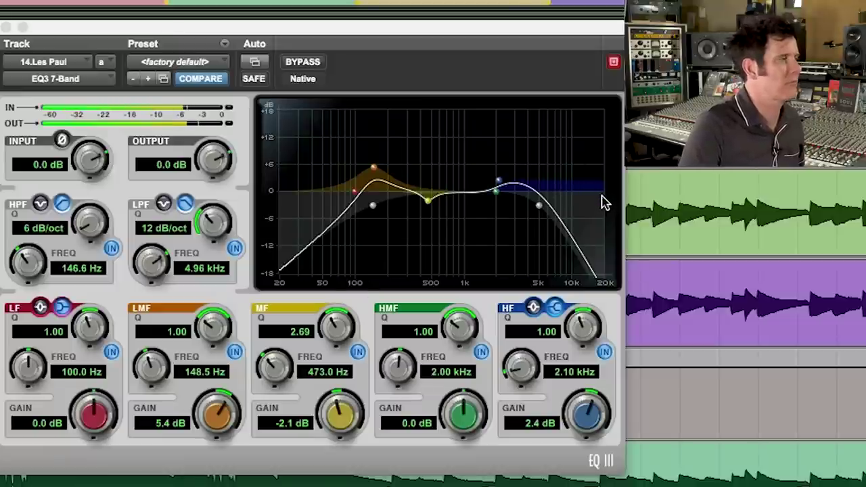
click(313, 68)
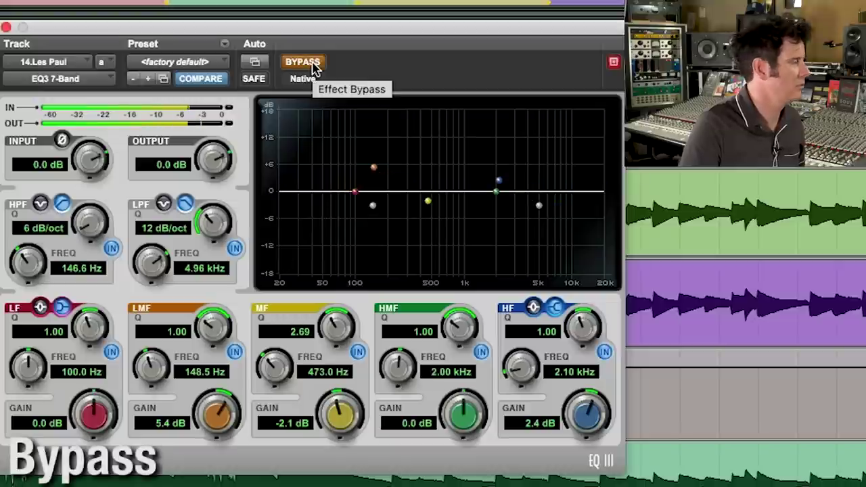
click(313, 68)
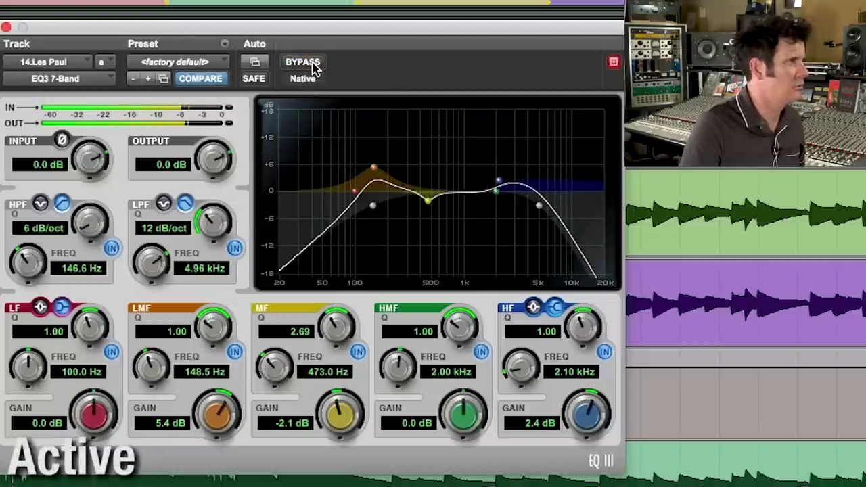
click(314, 68)
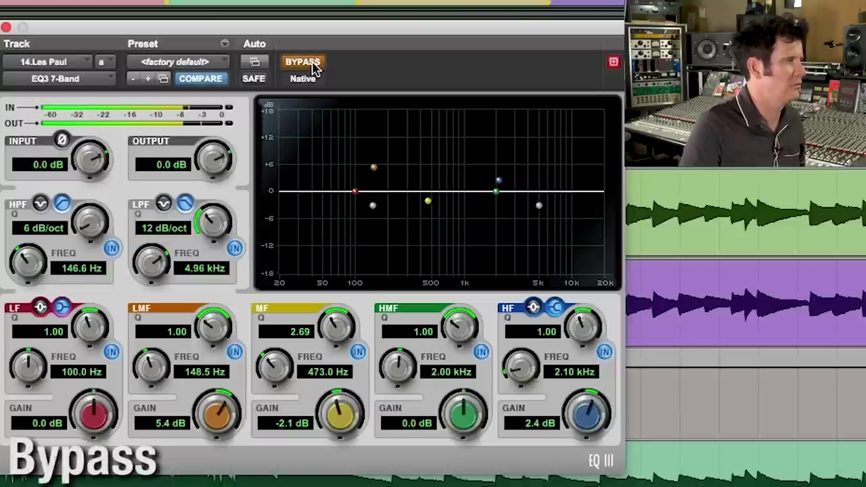
click(313, 68)
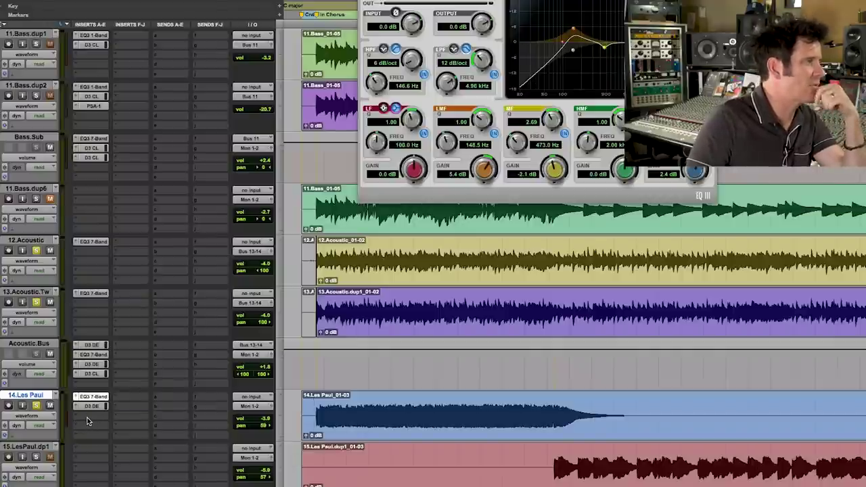
- Insert a mono Dyn3 Compressor/Limiter after the de-esser on the 14.Les Paul track
click(86, 418)
mouse_move(109, 416)
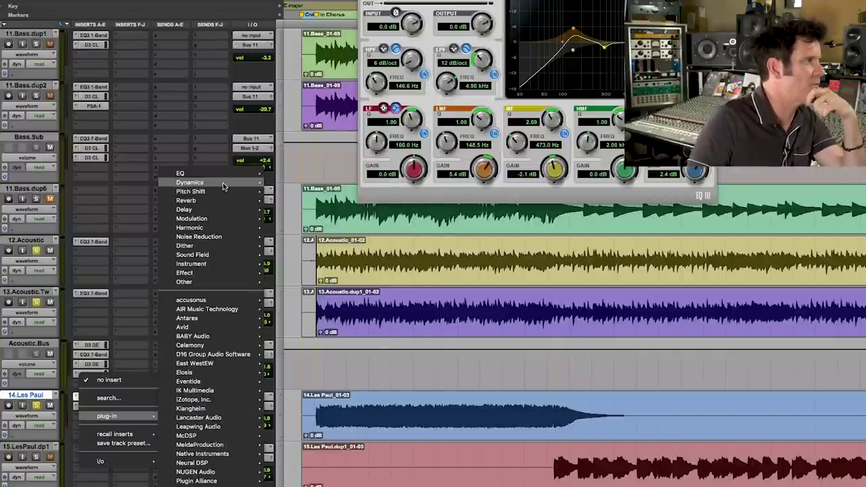
mouse_move(222, 182)
click(291, 216)
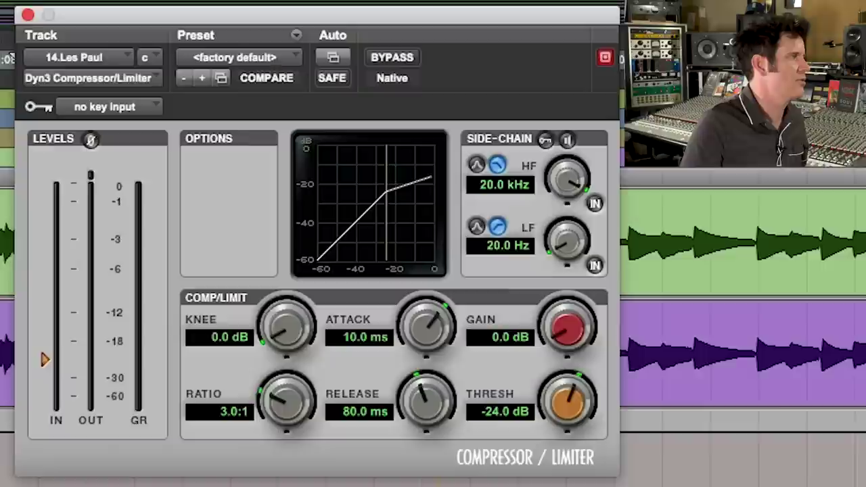
- Set the Les Paul compressor's threshold to -14.5 dB during playback
key(space)
click(42, 357)
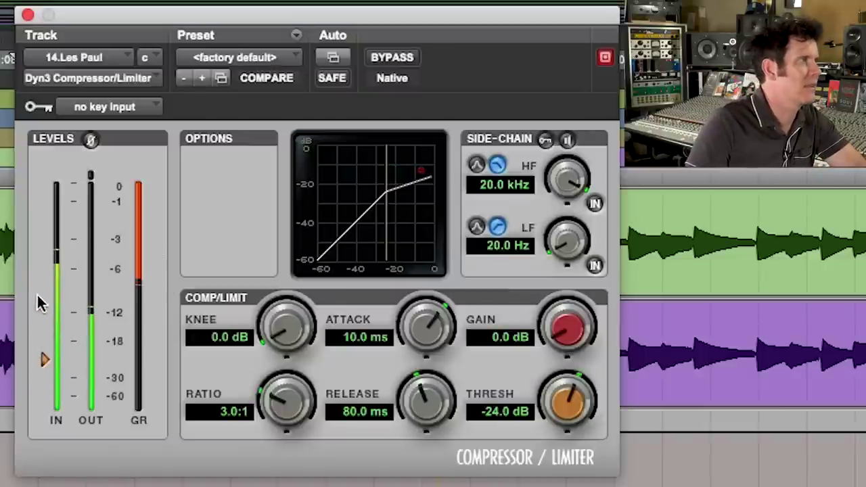
mouse_move(50, 312)
mouse_down()
mouse_move(54, 278)
mouse_move(53, 322)
mouse_up()
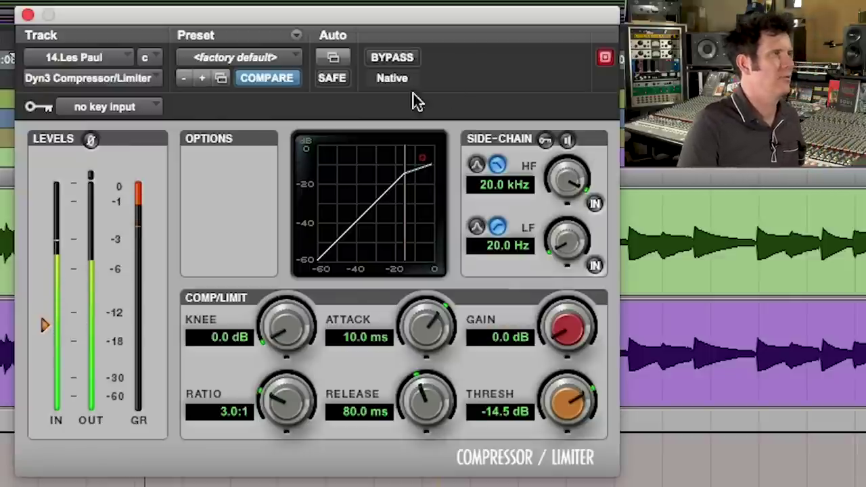
- Compare the Les Paul compressor bypassed and active, set its gain to 1.0 dB, and stop playback
click(406, 61)
click(408, 62)
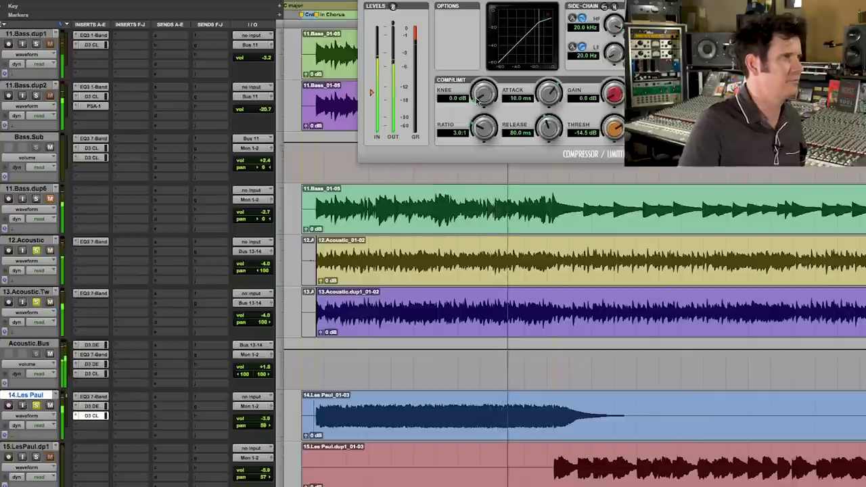
drag(612, 98, 609, 94)
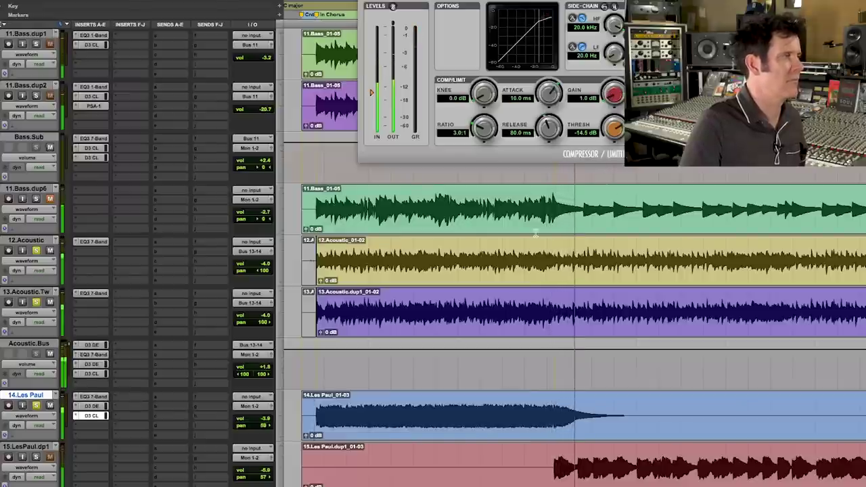
key(space)
- Solo only the 14.Les Paul track and set the Mod Delay III on Les.Paul.Delay to a sixteenth note
click(36, 404)
click(36, 406)
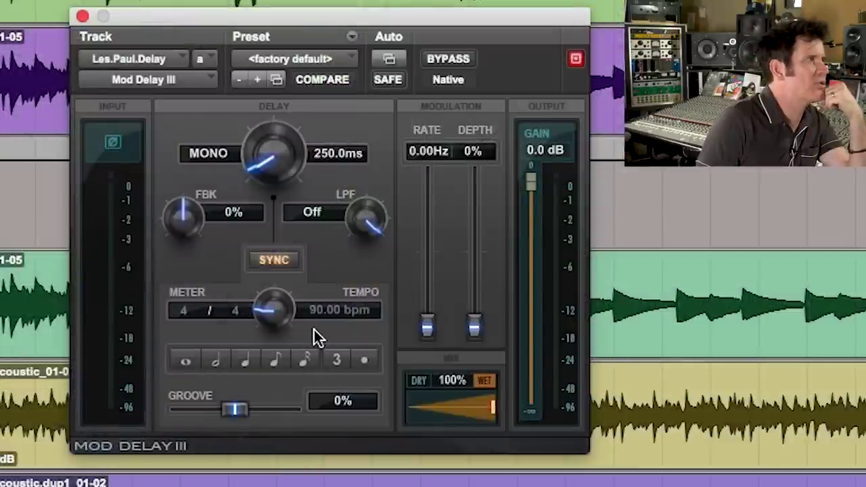
click(306, 362)
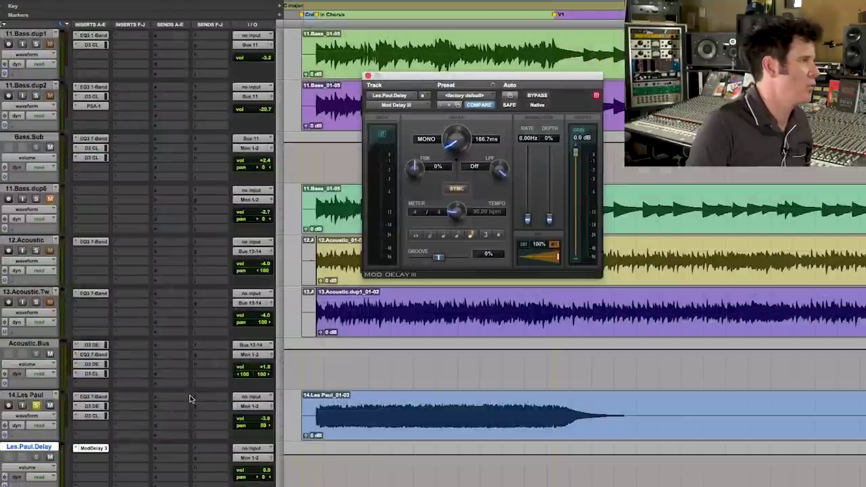
- Send 14.Les Paul to Bus 15 (Mono) at 0.0 dB and set the Les.Paul.Delay track's input to Bus 15
click(170, 400)
mouse_move(174, 410)
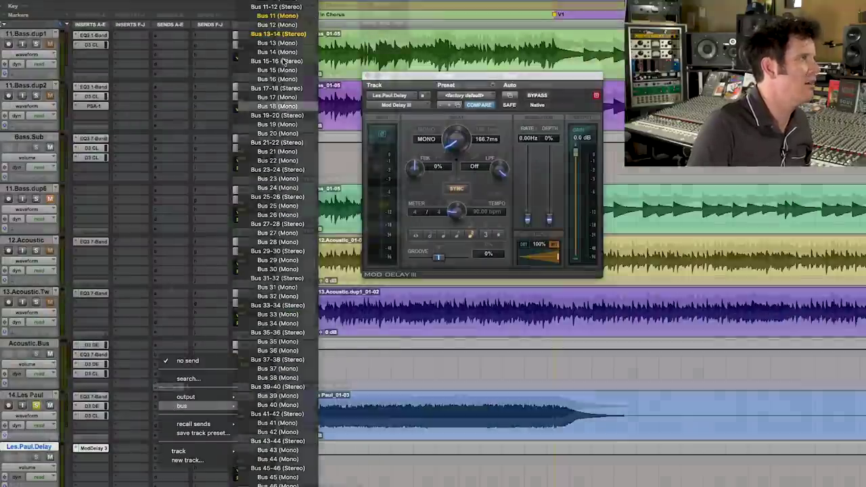
click(274, 360)
click(252, 448)
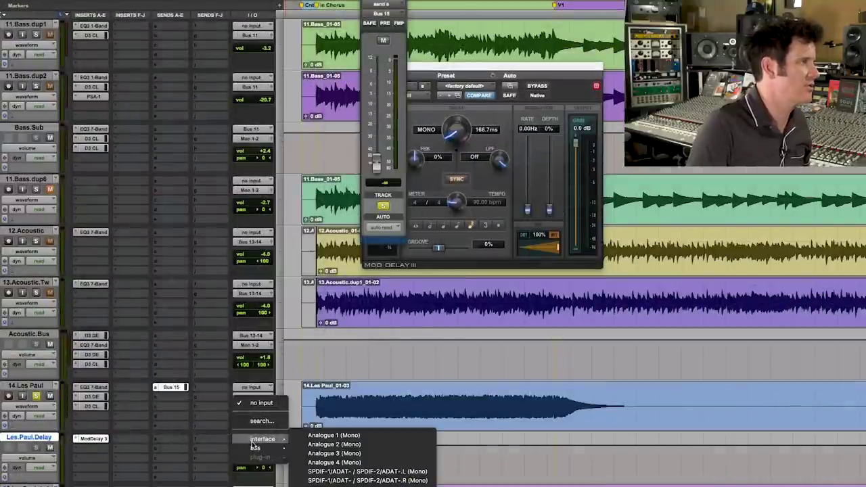
mouse_move(255, 448)
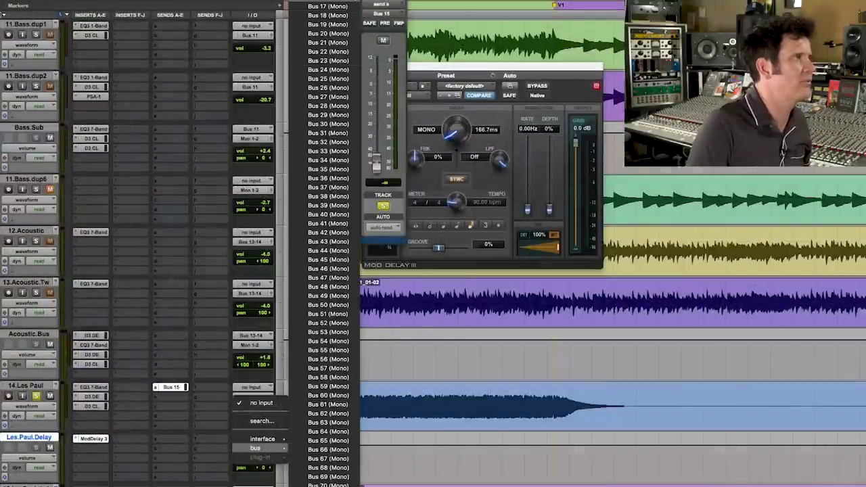
click(400, 147)
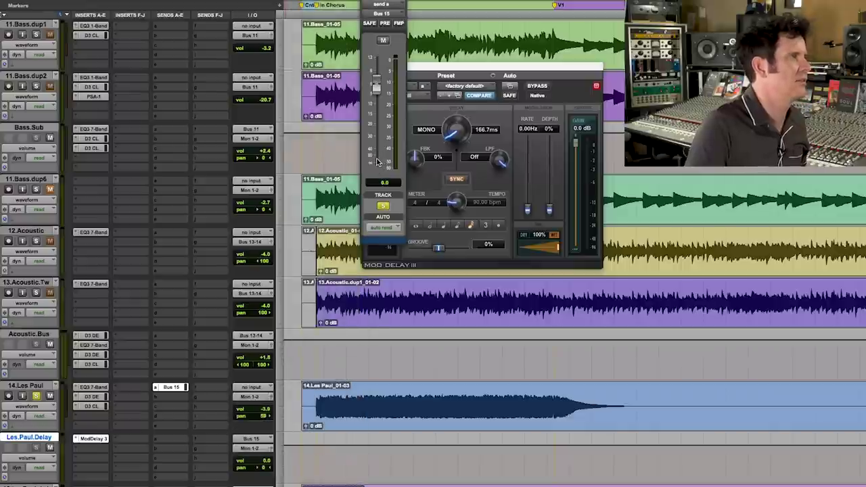
- Pan the Les.Paul.Delay track 62 left, play from the start of the Les Paul clip, and move the delay window clear of the send fader
click(260, 469)
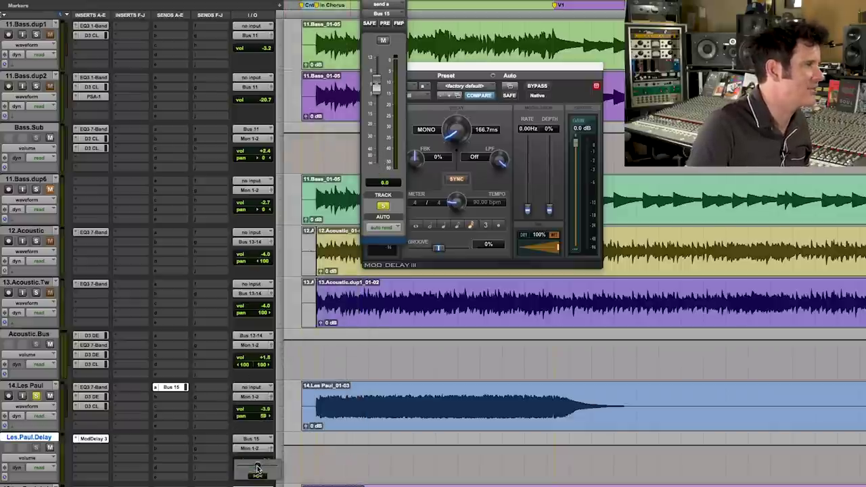
drag(248, 468, 246, 469)
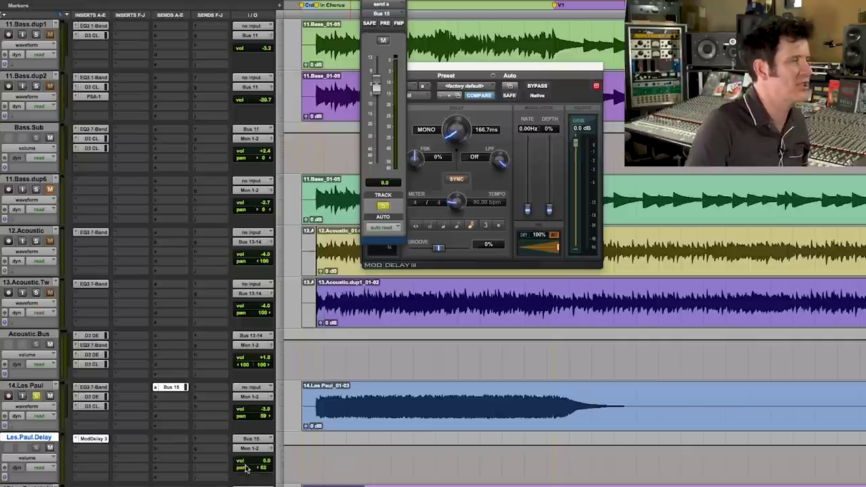
click(313, 405)
key(space)
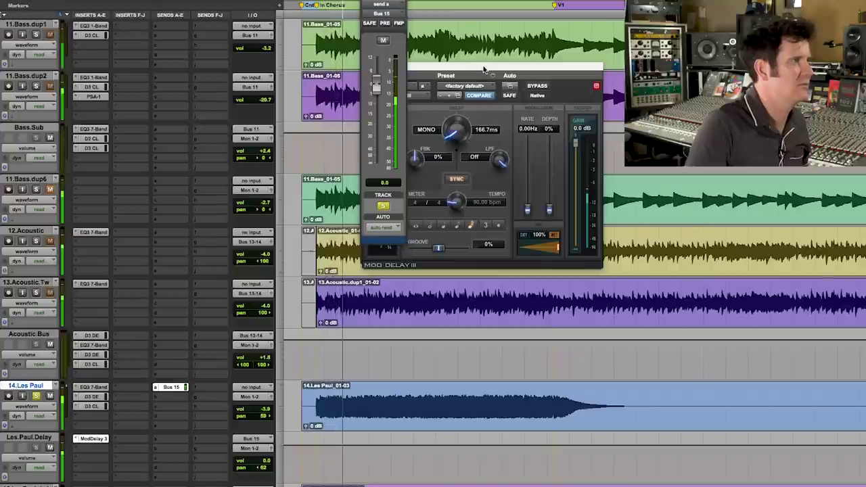
drag(485, 70, 523, 64)
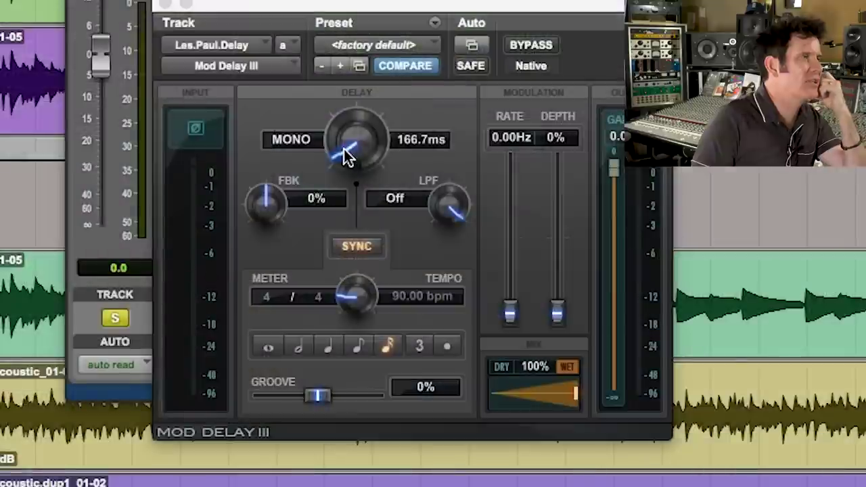
- Set the Les Paul Mod Delay III to 83 ms and add 5% modulation depth at a slow rate
drag(489, 130, 488, 132)
drag(344, 160, 350, 177)
click(446, 142)
text(85)
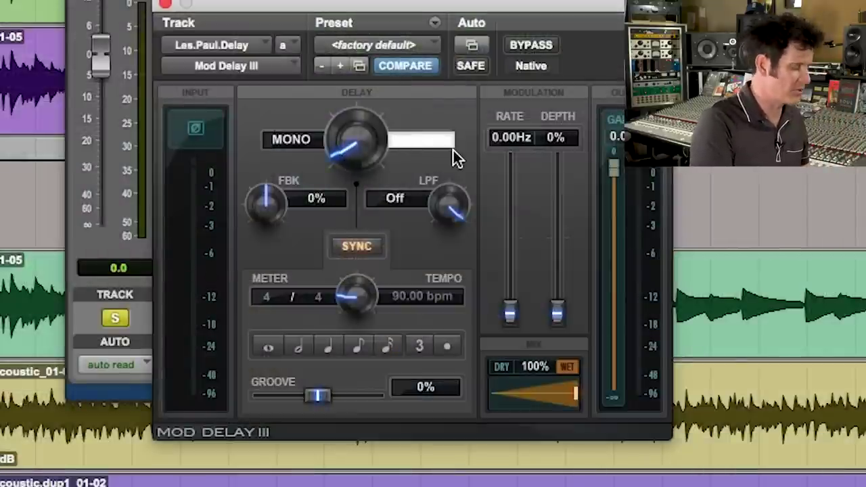
text(83)
key(Return)
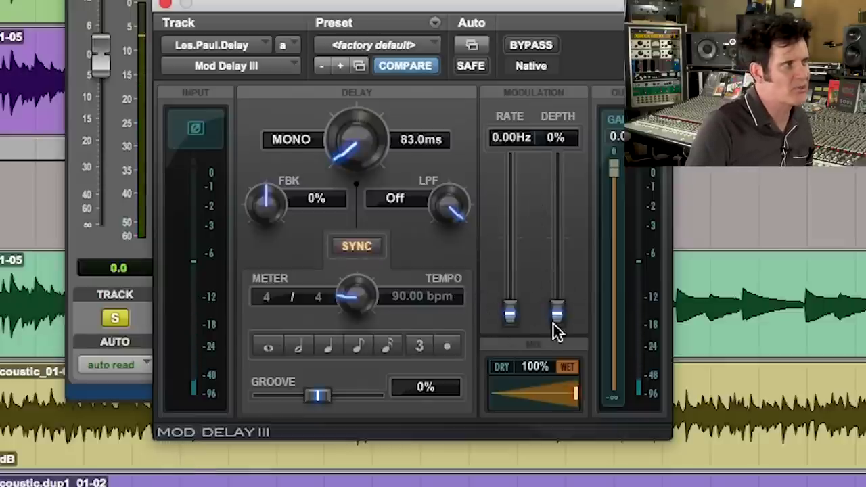
drag(556, 311, 513, 318)
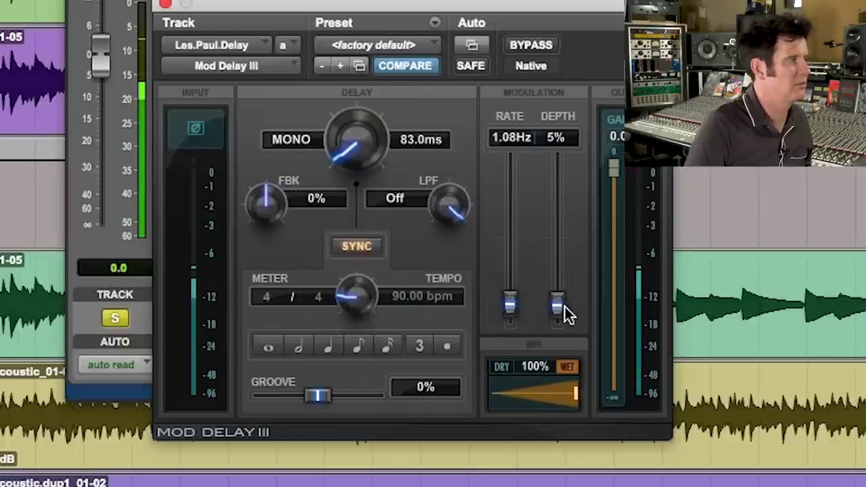
drag(512, 308, 512, 312)
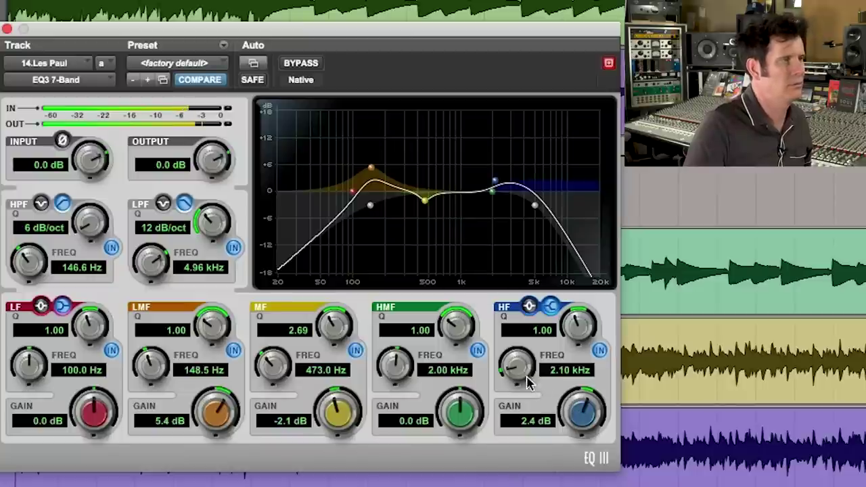
- Lower the HF gain of the 14.Les Paul EQ to 1.9 dB
drag(573, 406, 571, 415)
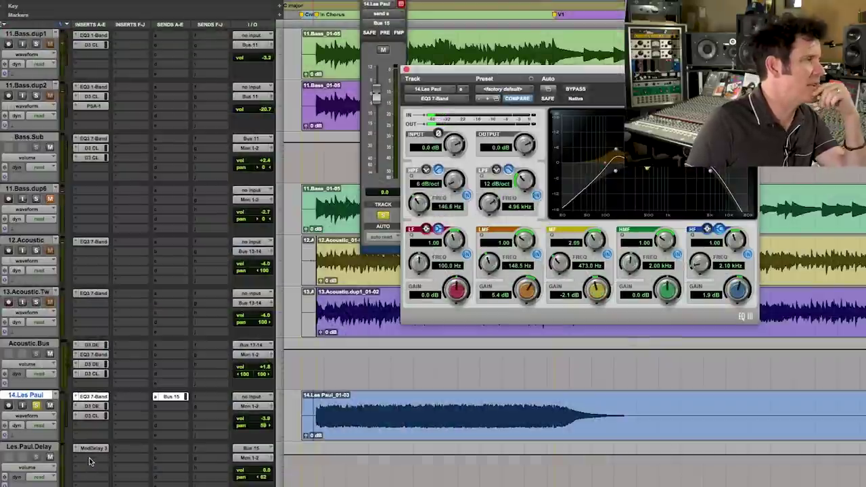
- Insert a D-Verb in the second insert slot of the Les.Paul.Delay track and set its mix to 0%
click(93, 466)
mouse_move(132, 460)
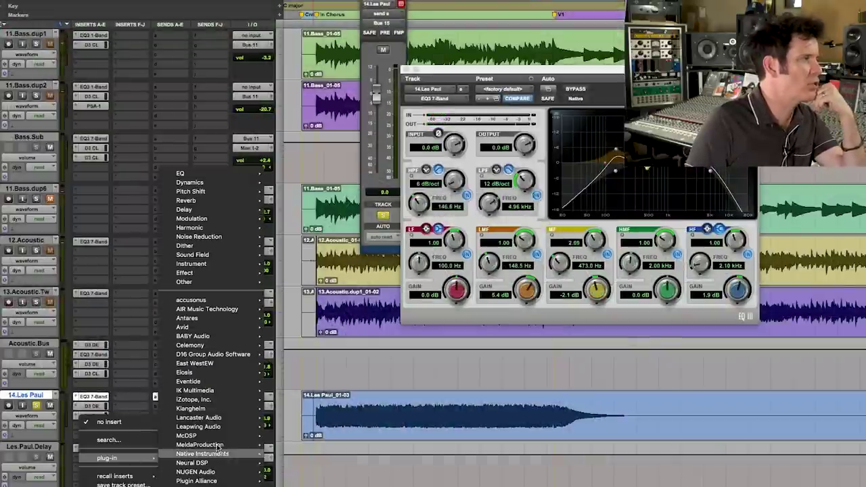
mouse_move(203, 201)
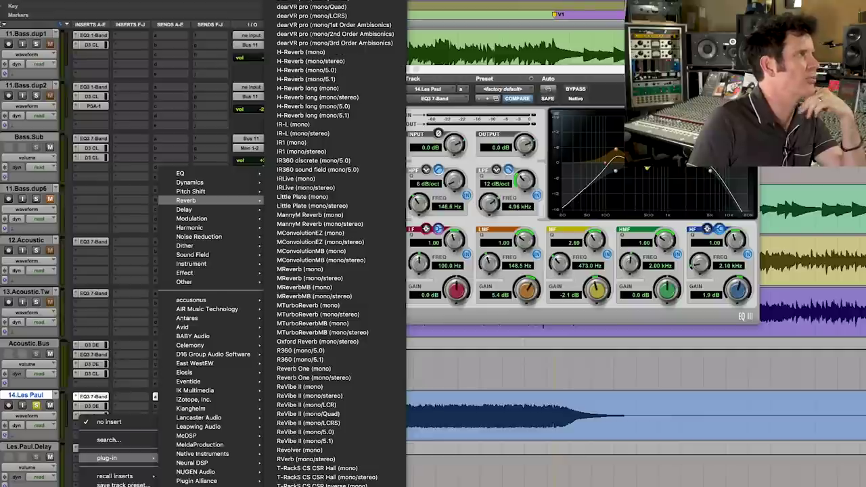
click(311, 5)
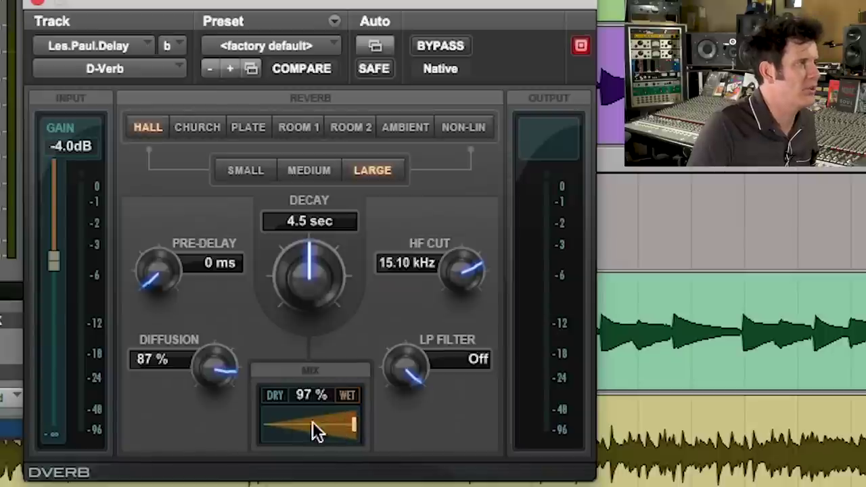
drag(313, 422, 243, 416)
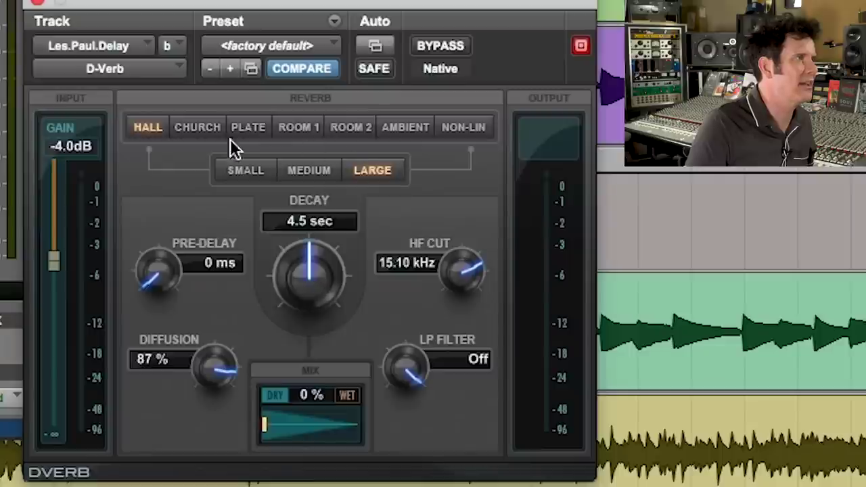
- Set the Les.Paul.Delay D-Verb to the large Room 1 algorithm with an 832 ms decay and a 34% wet mix
click(247, 172)
click(313, 130)
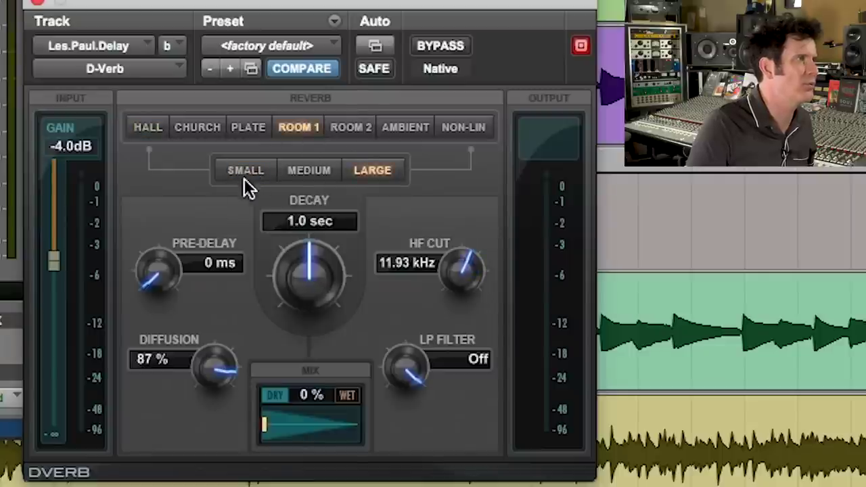
drag(298, 280, 292, 301)
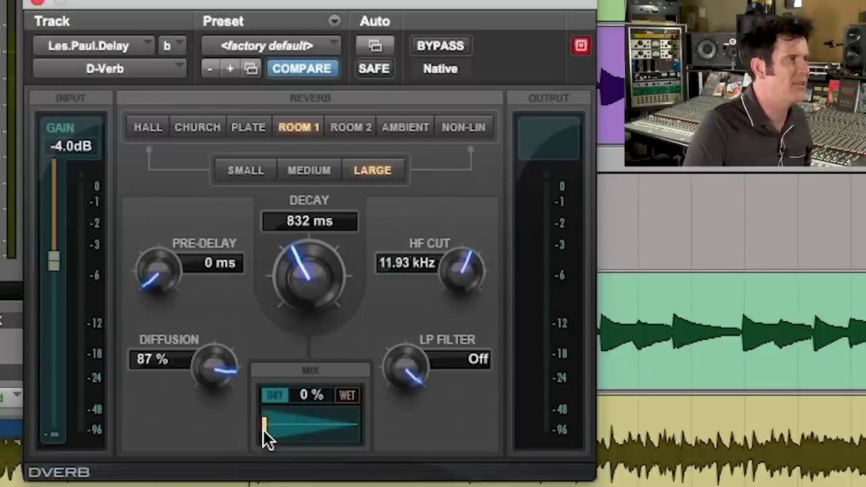
drag(264, 429, 302, 422)
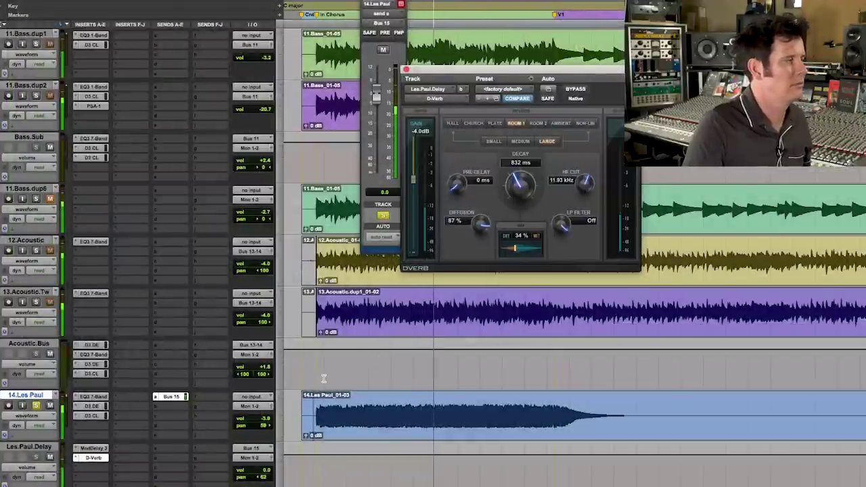
- Check the 14.Les Paul de-esser, solo the acoustic and bass tracks alongside the guitar, and close the plug-in and send windows
click(101, 408)
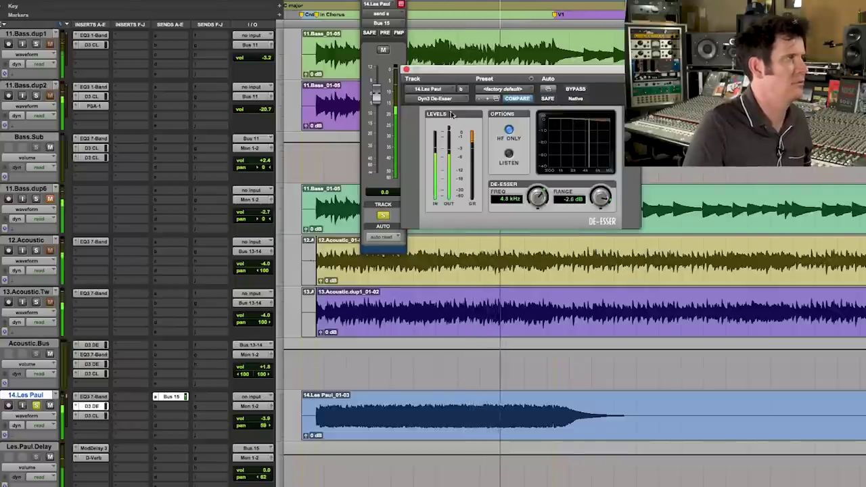
click(406, 69)
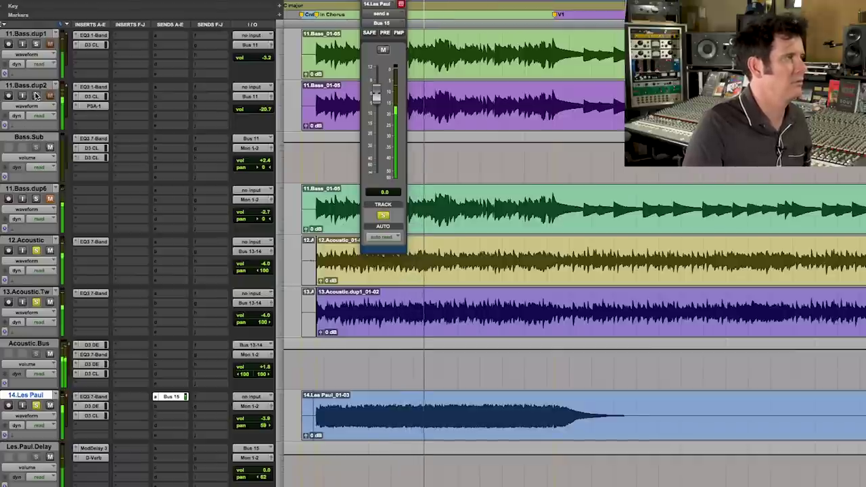
scroll(41, 81, up, 4)
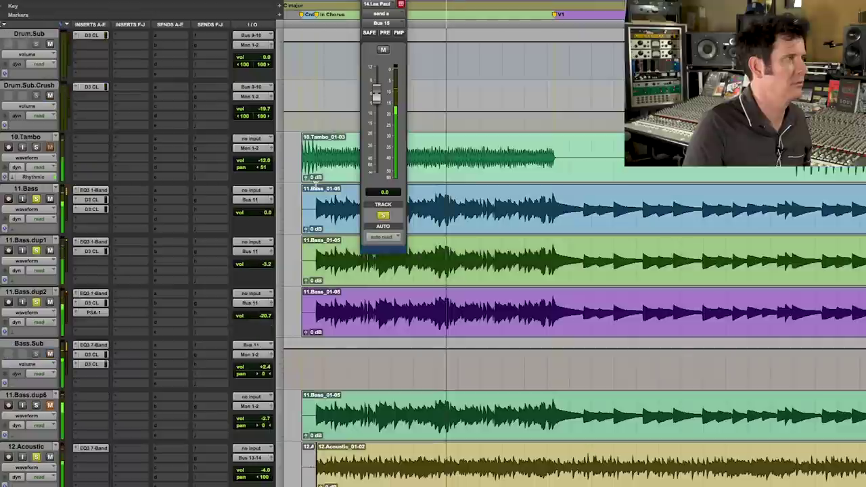
scroll(168, 177, up, 4)
scroll(168, 178, down, 9)
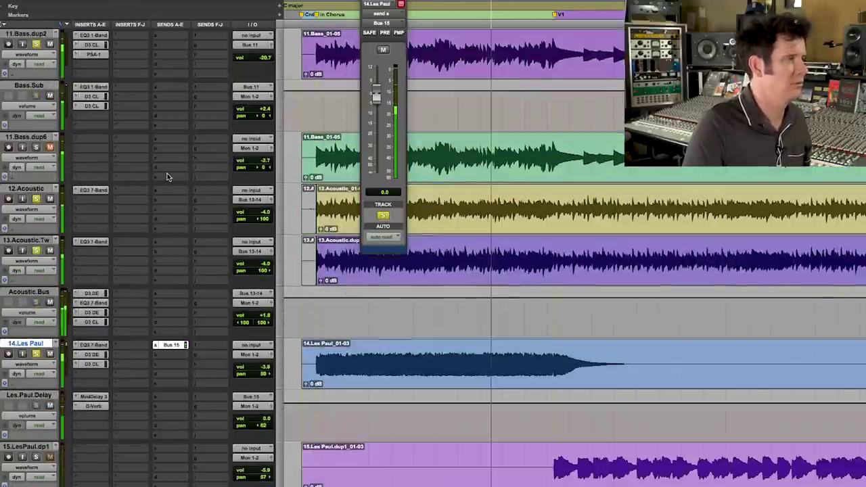
scroll(168, 177, down, 3)
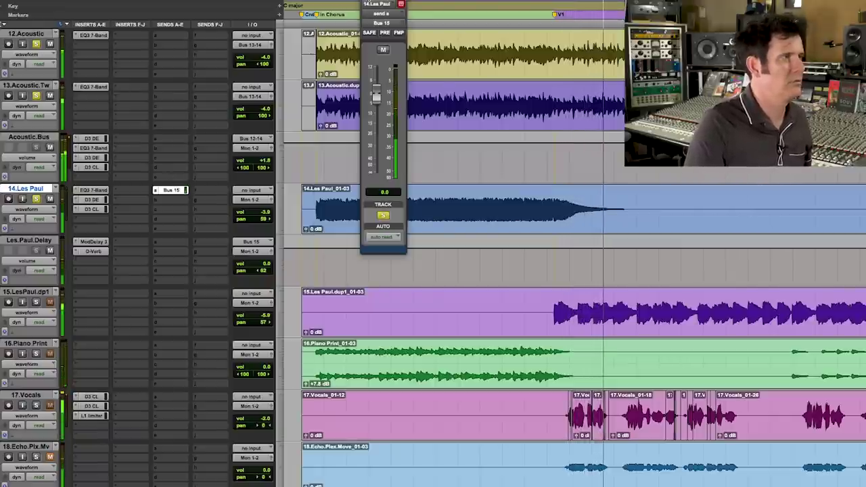
click(401, 4)
- Route the 14.Les Paul and Les.Paul.Delay outputs to Bus 17-18 (Stereo) and create an aux track named Electric.Gtr.Bus fed by that bus
key(r)
key(r)
key(r)
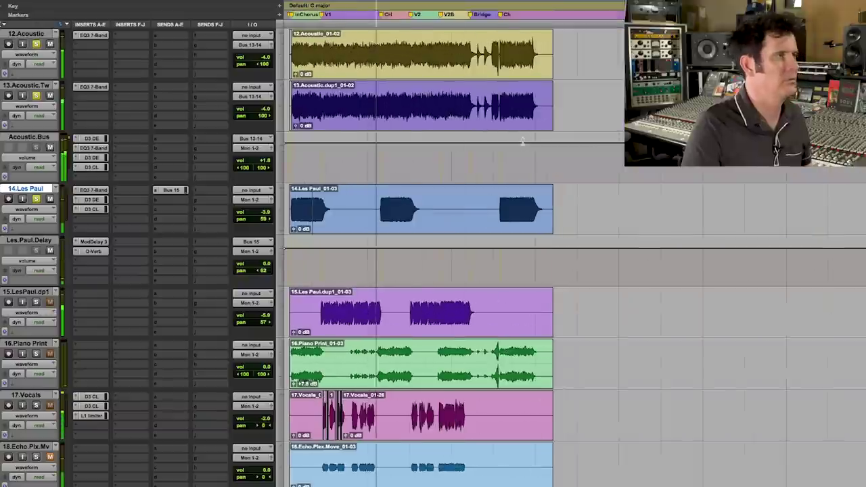
key(t)
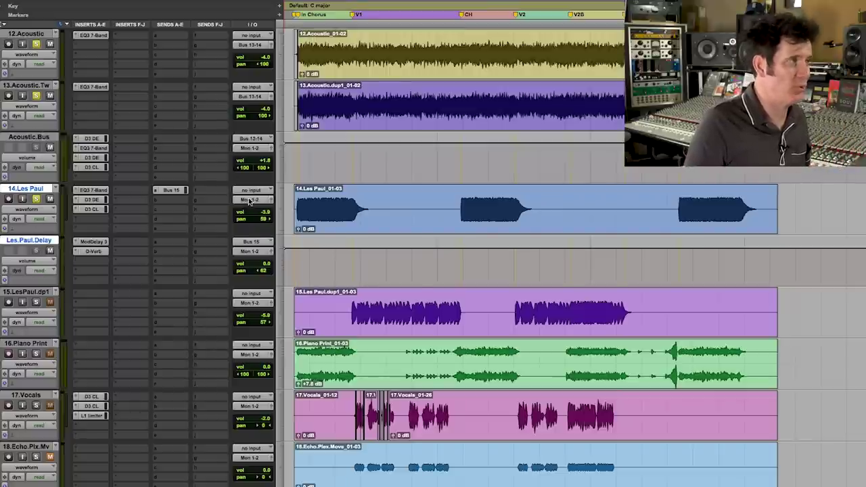
click(250, 200)
mouse_move(256, 209)
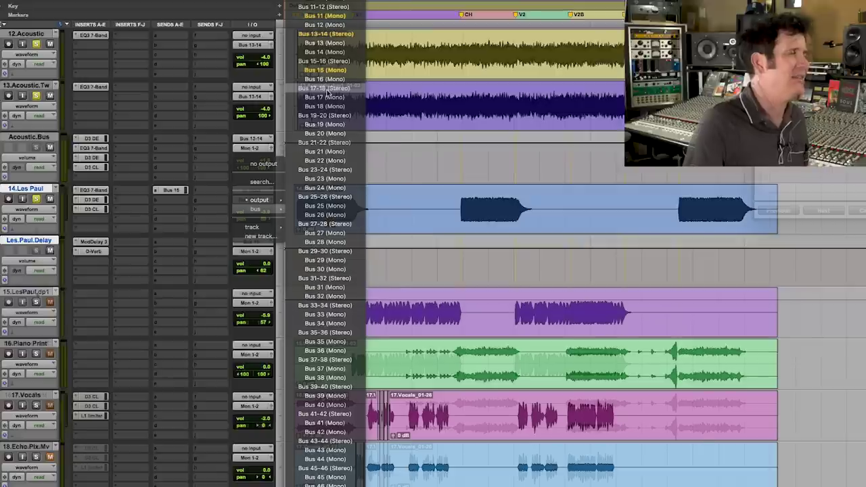
click(325, 88)
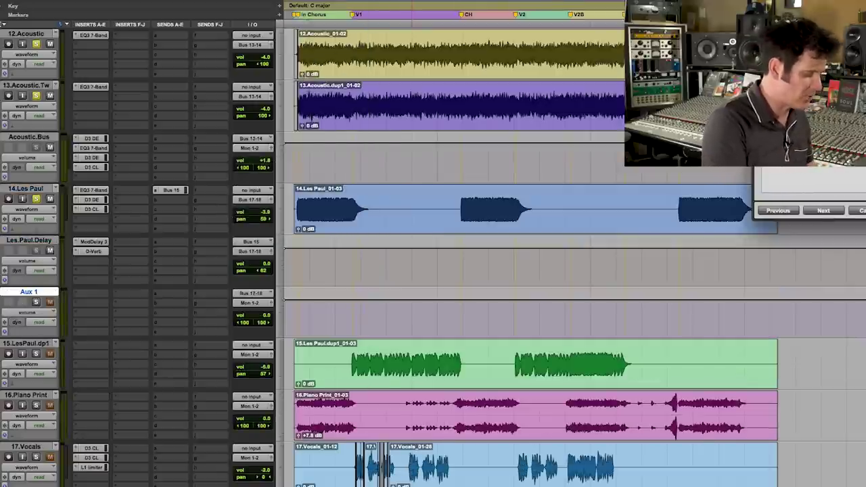
key(Return)
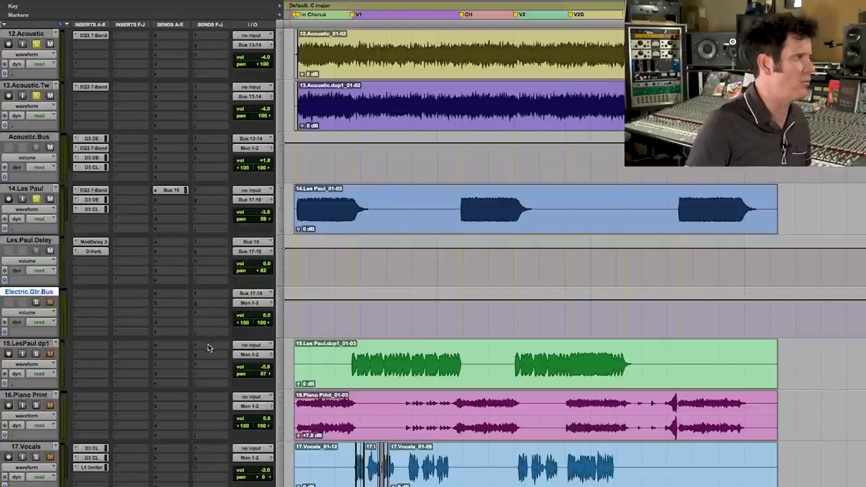
- Insert a stereo Dyn3 Compressor/Limiter on Electric.Gtr.Bus and set its threshold to -16.8 dB during playback
click(94, 297)
mouse_move(125, 293)
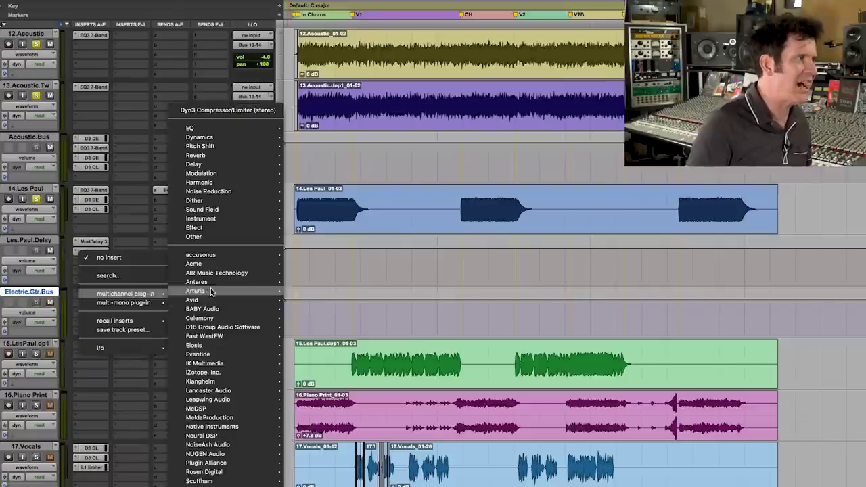
click(228, 110)
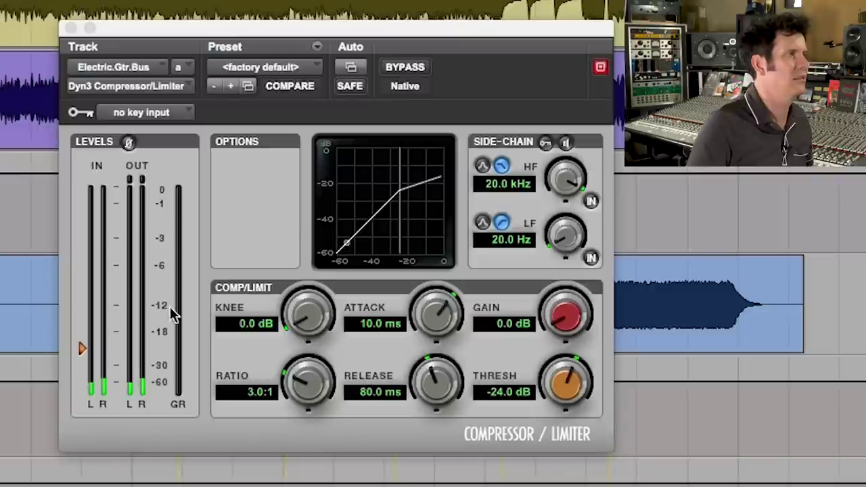
drag(81, 349, 84, 313)
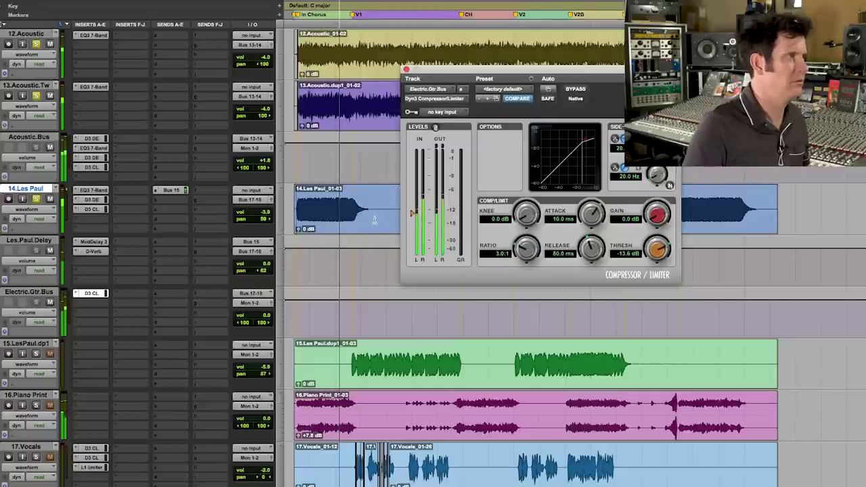
drag(412, 214, 412, 222)
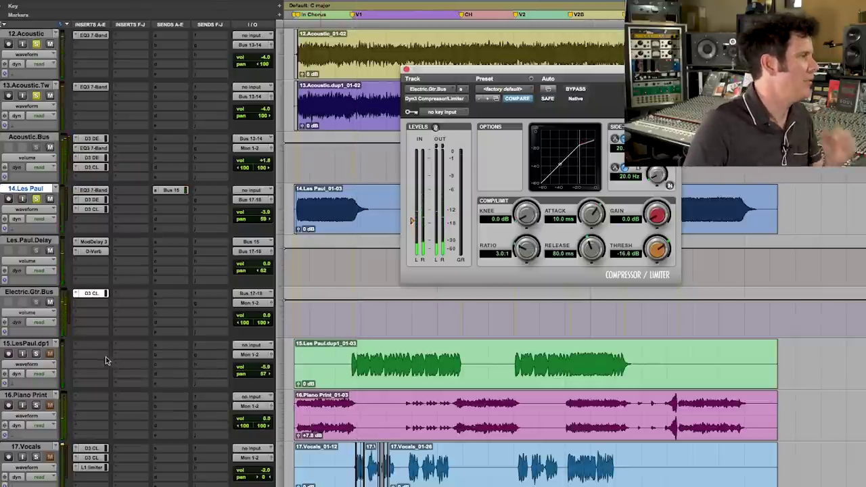
- Solo the 15.LesPaul.dp1 track and play it from where its part begins at the V1 marker
click(49, 354)
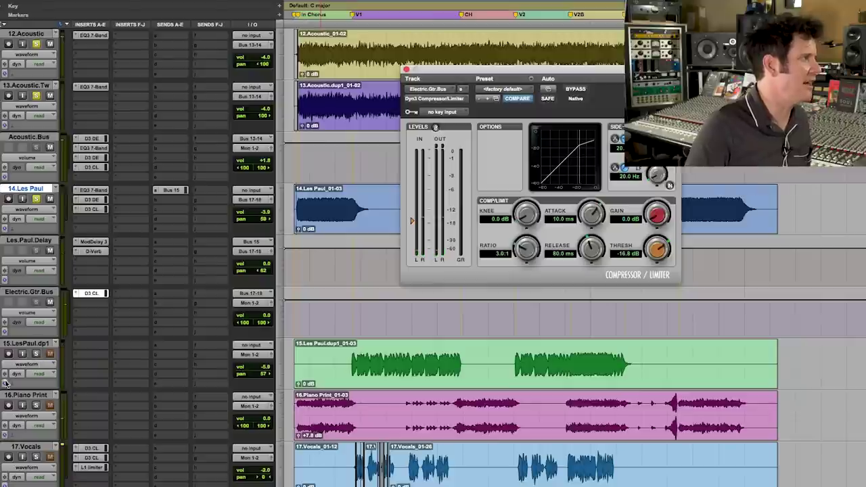
click(33, 352)
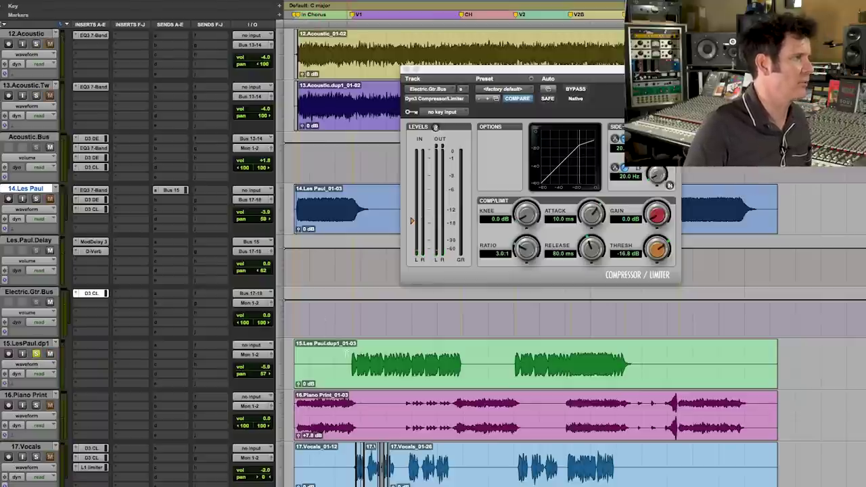
click(351, 353)
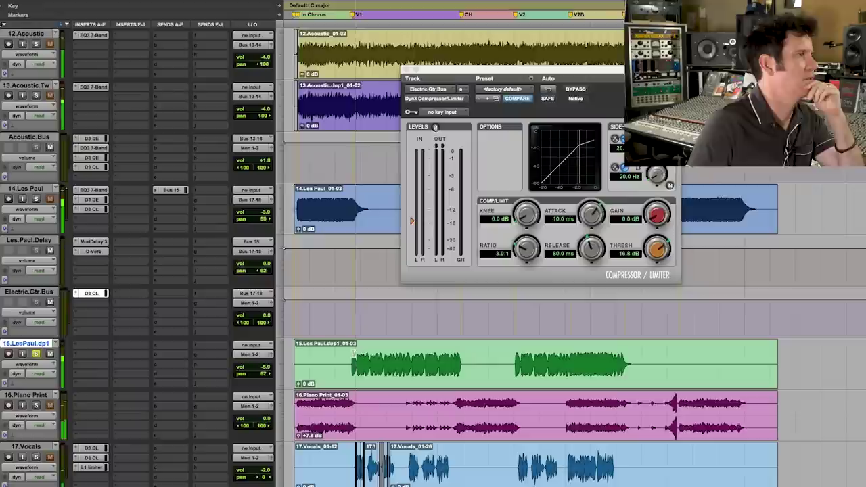
key(space)
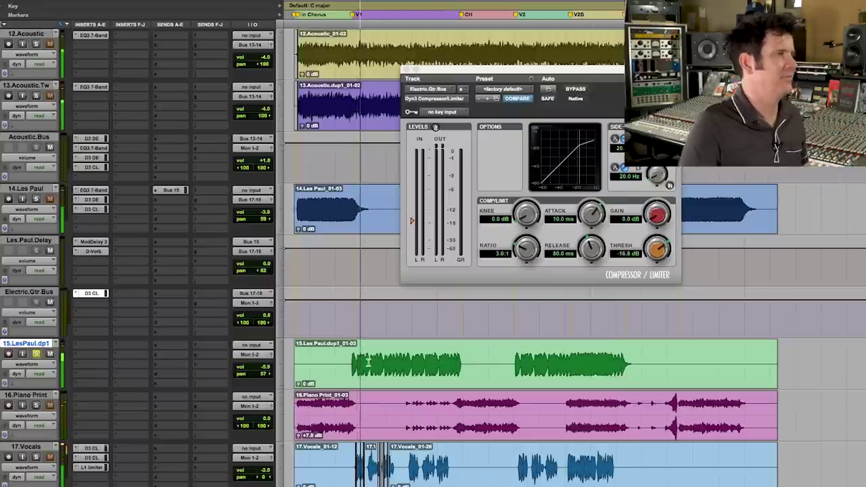
key(super+bracketright)
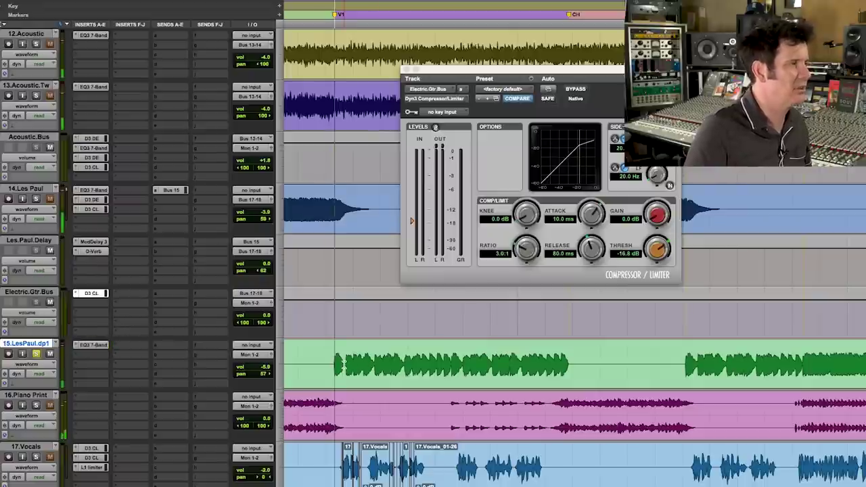
- Open the EQ on 15.Les Paul.dup1, compare it with bypass, and lower the HF gain slightly
click(91, 345)
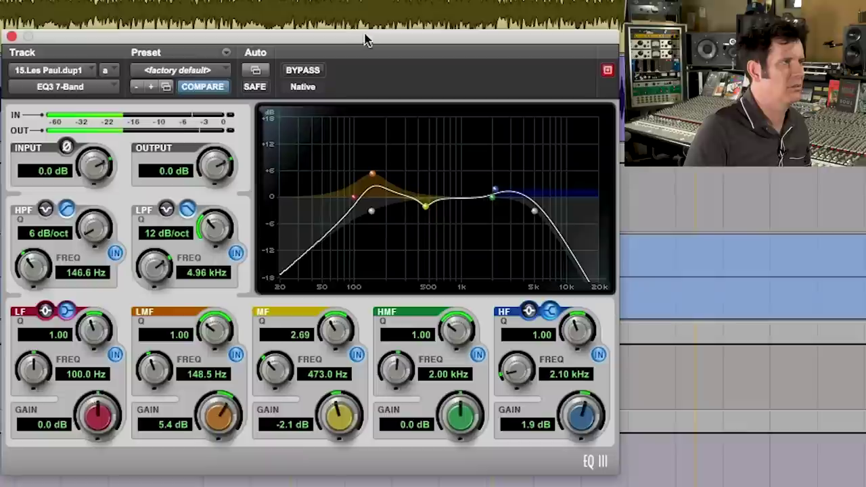
click(313, 71)
click(313, 71)
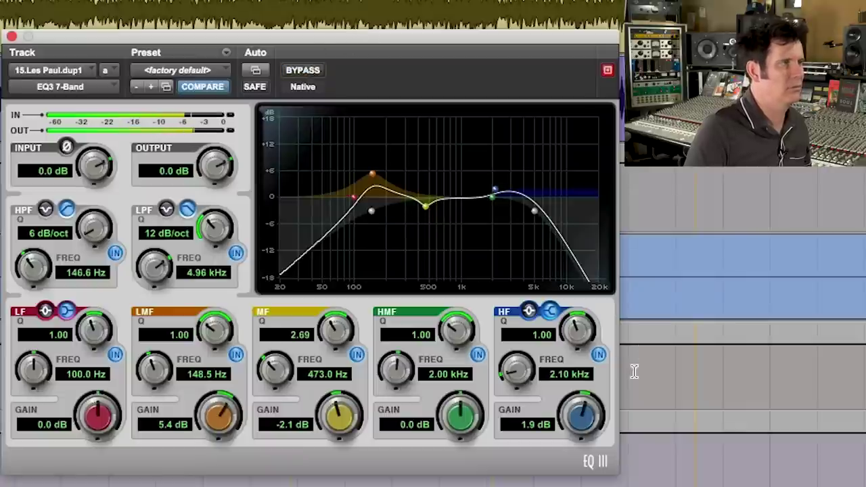
drag(570, 417, 571, 425)
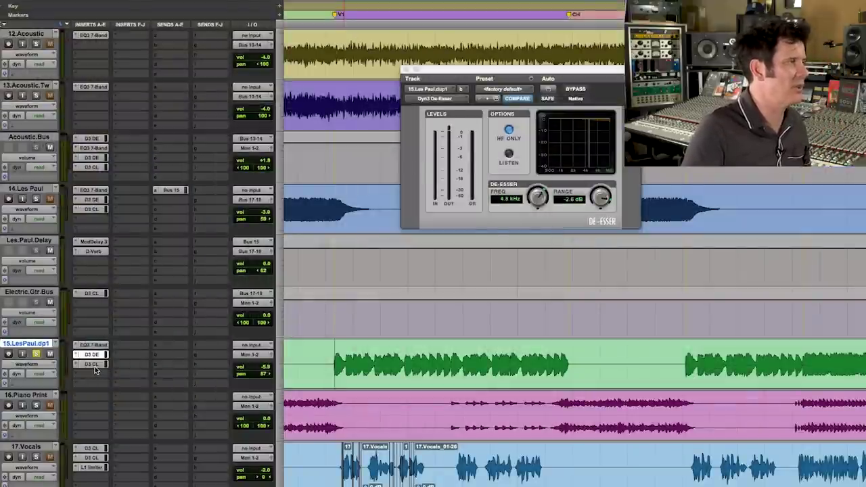
- Route 15.LesPaul.dp1 to Bus 17-18 and play it while checking its own compressor and the Electric.Gtr.Bus compressor
click(96, 366)
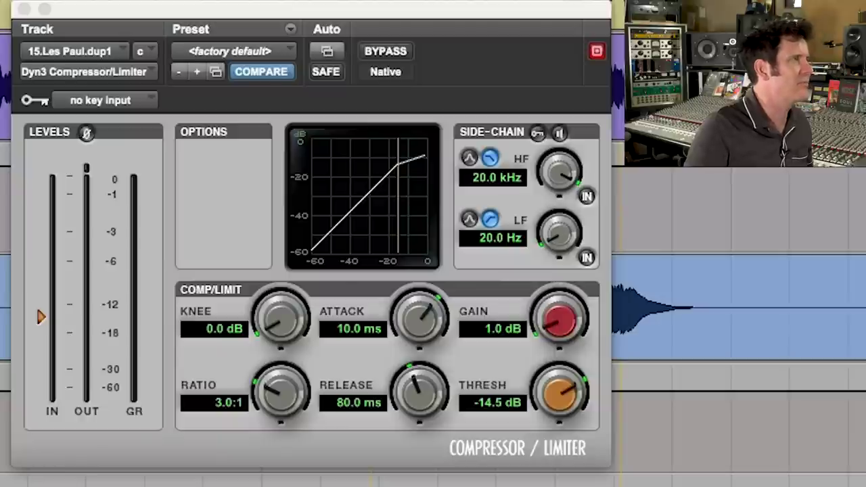
key(space)
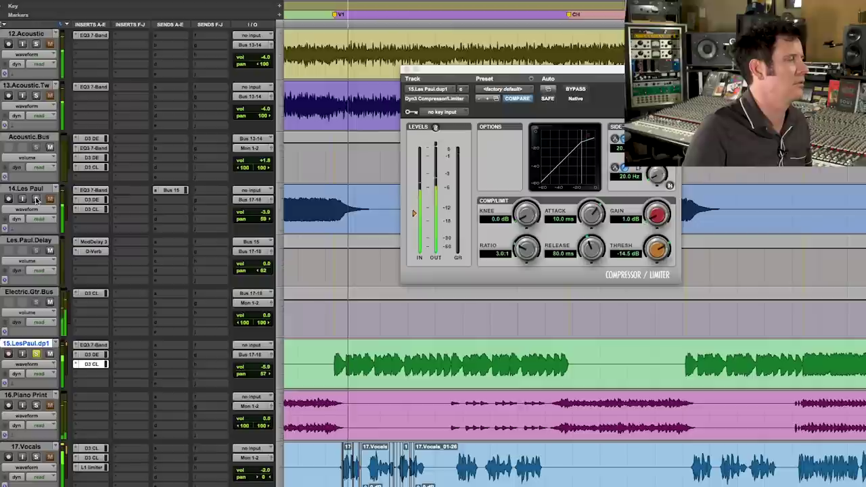
click(100, 294)
key(space)
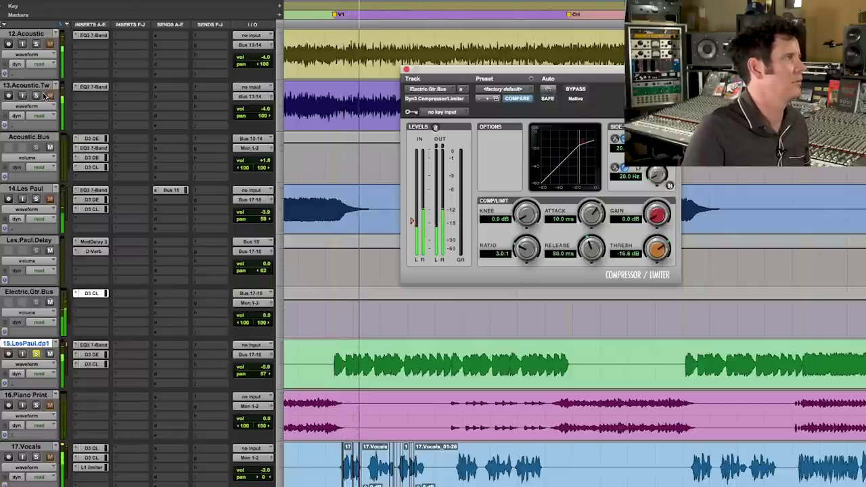
- Add the acoustic, bass and tambourine tracks to the solo during playback and close the Electric.Gtr.Bus compressor
scroll(187, 167, up, 4)
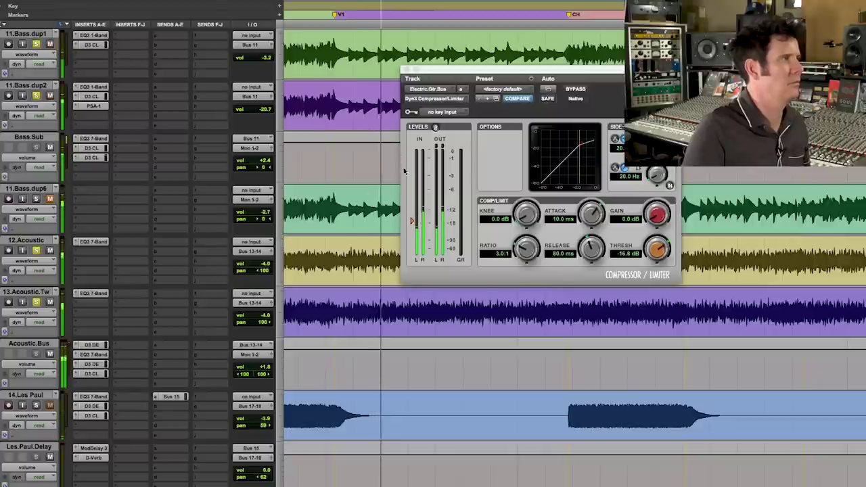
scroll(81, 170, up, 4)
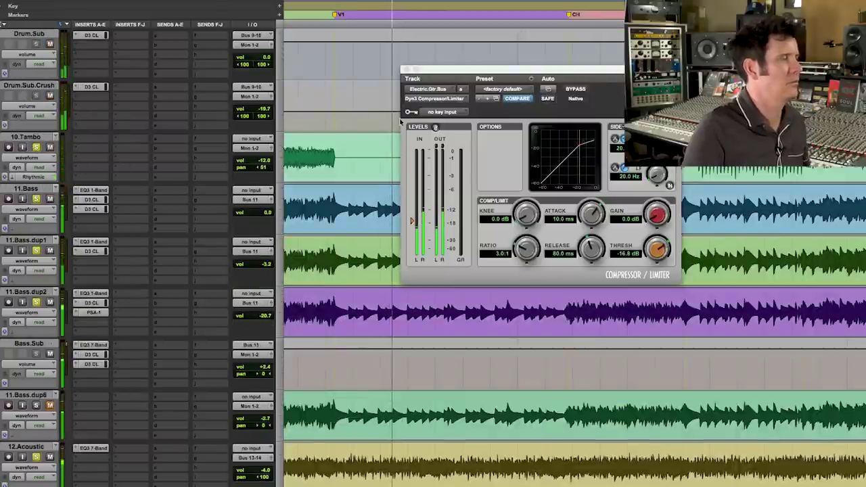
click(406, 70)
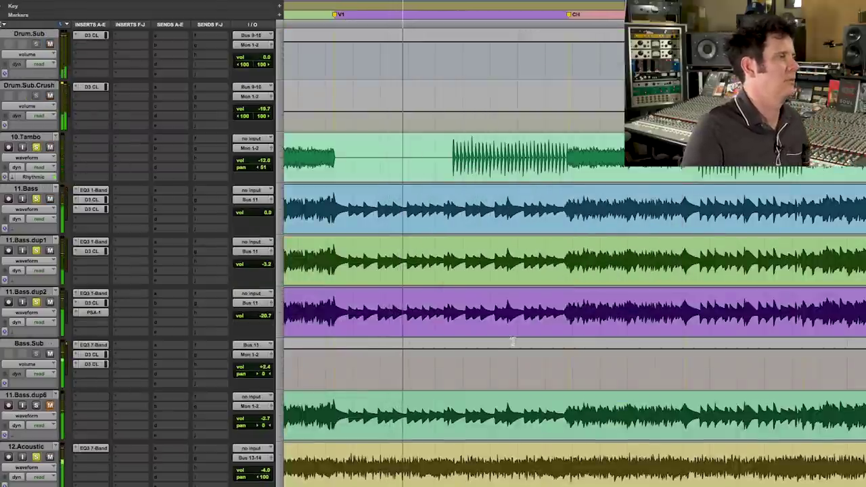
- Open the 7-band EQ on 15.LesPaul.dp1 during playback and reset its HF gain to 0.0 dB
scroll(512, 339, down, 7)
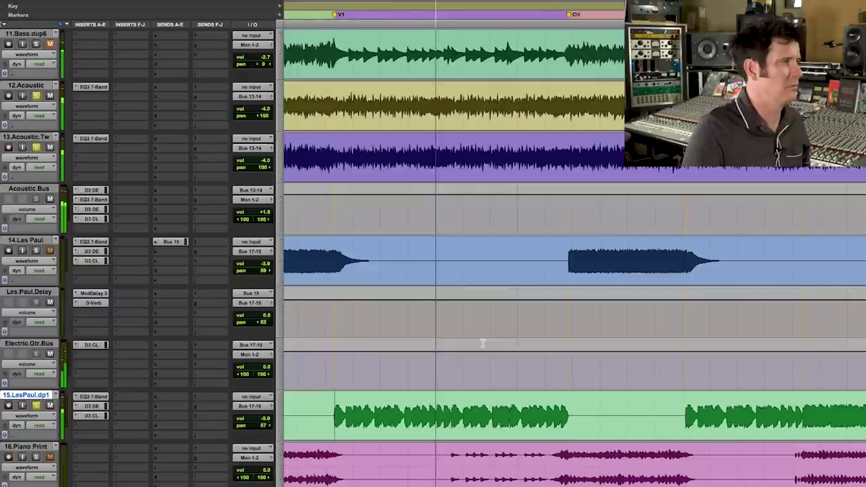
click(94, 397)
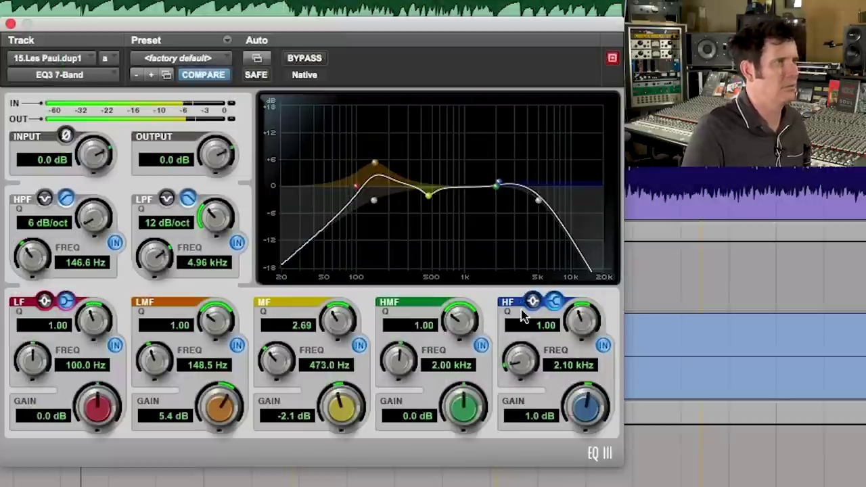
alt+click(587, 408)
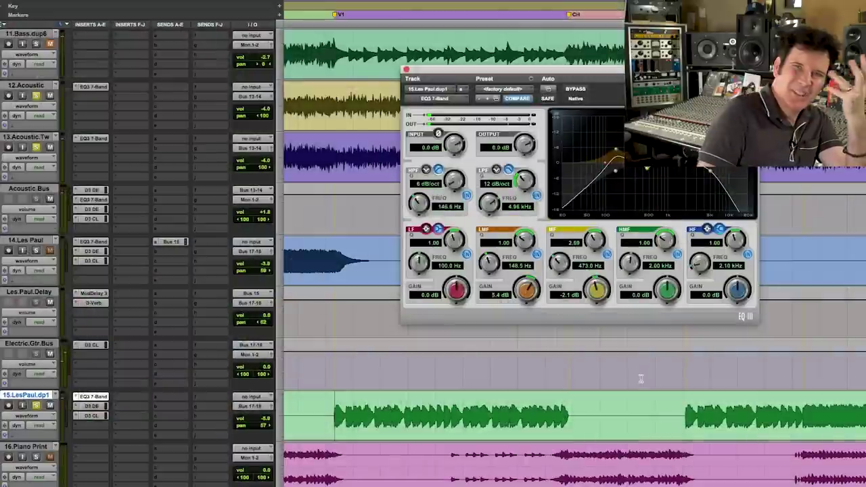
- Insert a mono Mod Delay III on 15.LesPaul.dp1, set the mix to 33% and the delay to 53.0 ms, and start playback
click(78, 426)
mouse_move(95, 426)
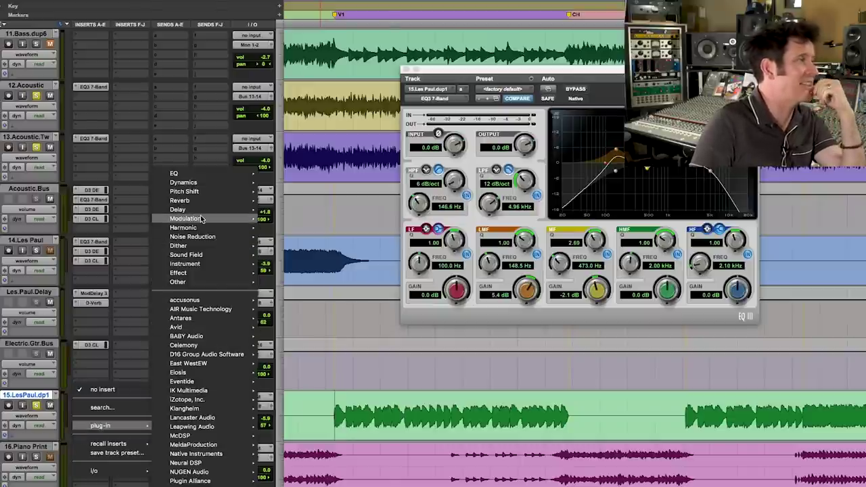
mouse_move(200, 218)
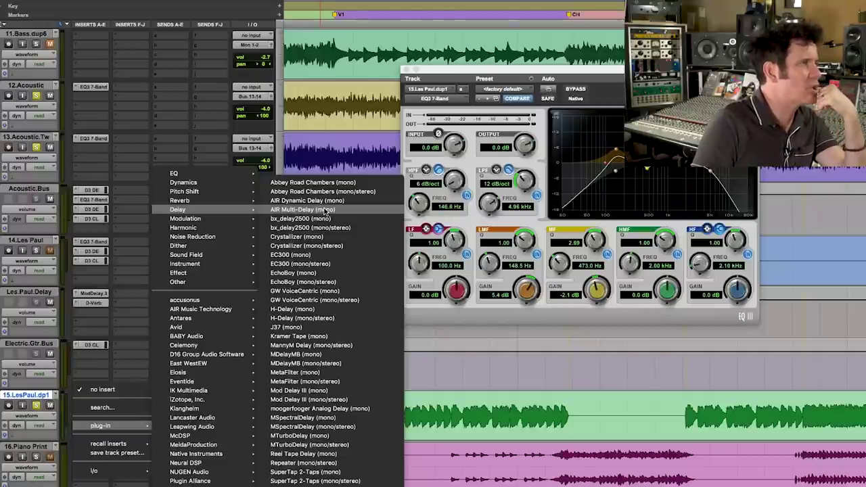
click(298, 391)
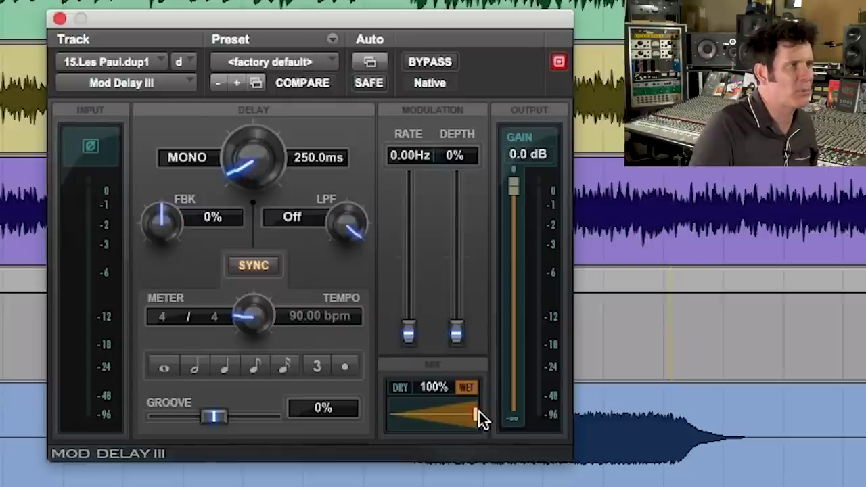
drag(429, 408, 409, 409)
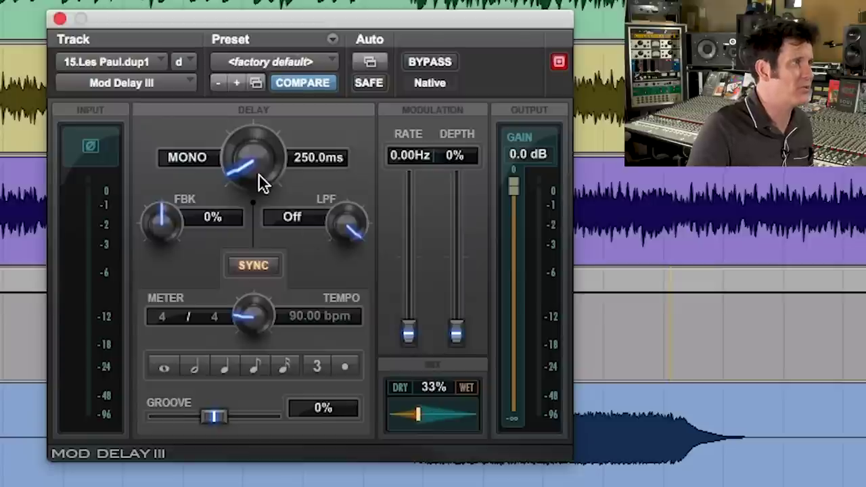
mouse_move(247, 191)
mouse_down()
mouse_move(247, 201)
mouse_move(249, 193)
mouse_up()
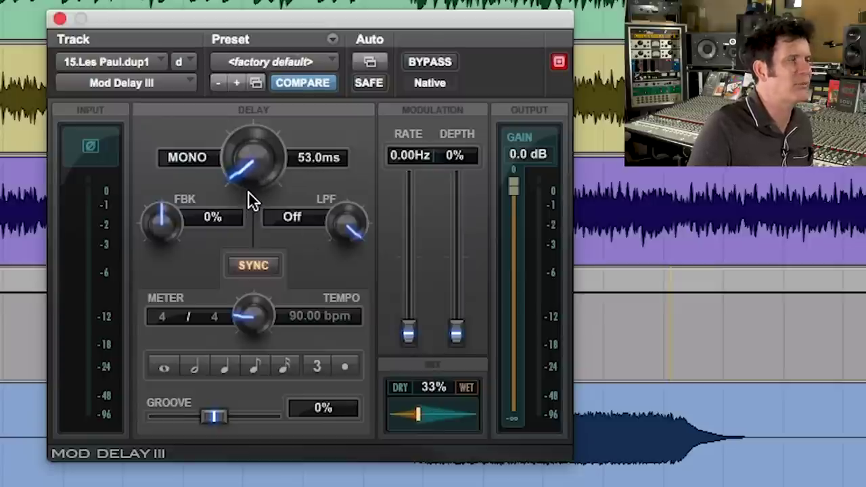
key(space)
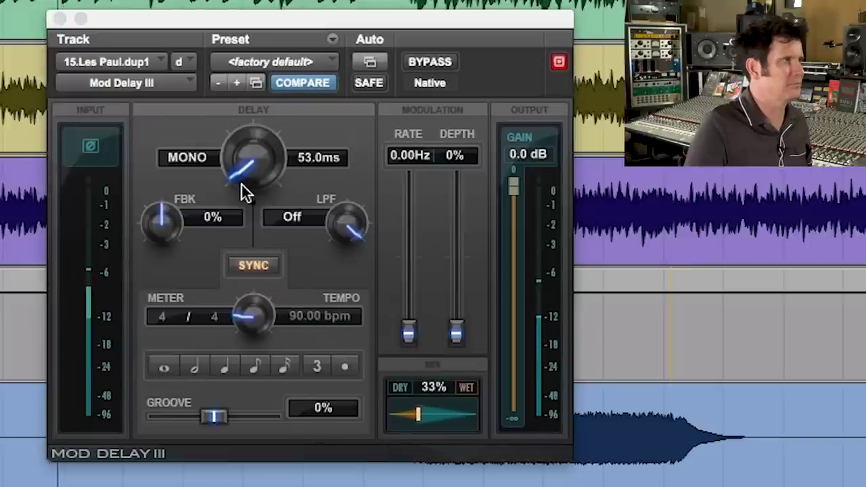
- Set the Mod Delay III feedback to 23%, the mix to 36%, the modulation rate to 1.49 Hz and the depth to 10%
drag(162, 221, 169, 177)
drag(414, 412, 421, 419)
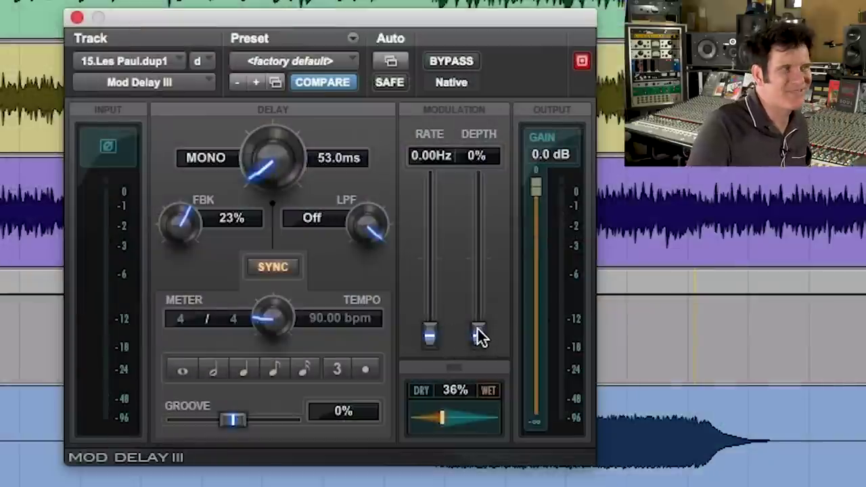
drag(478, 335, 479, 316)
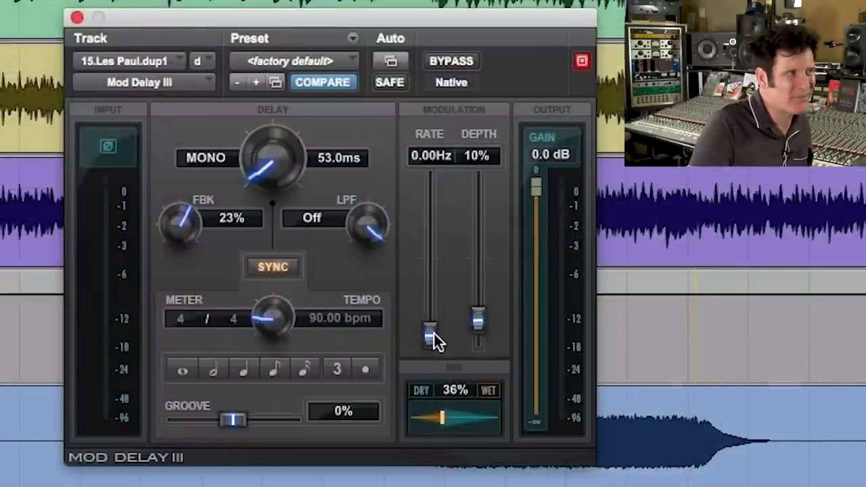
drag(431, 336, 436, 328)
drag(487, 318, 477, 314)
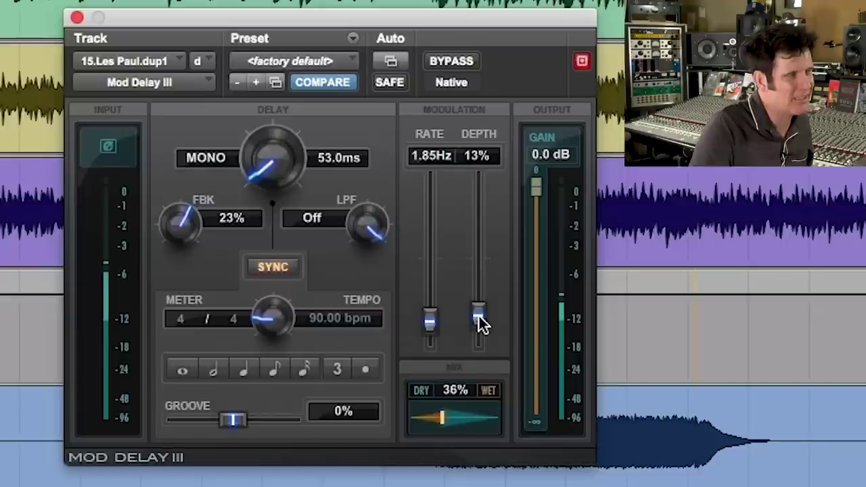
drag(479, 316, 479, 323)
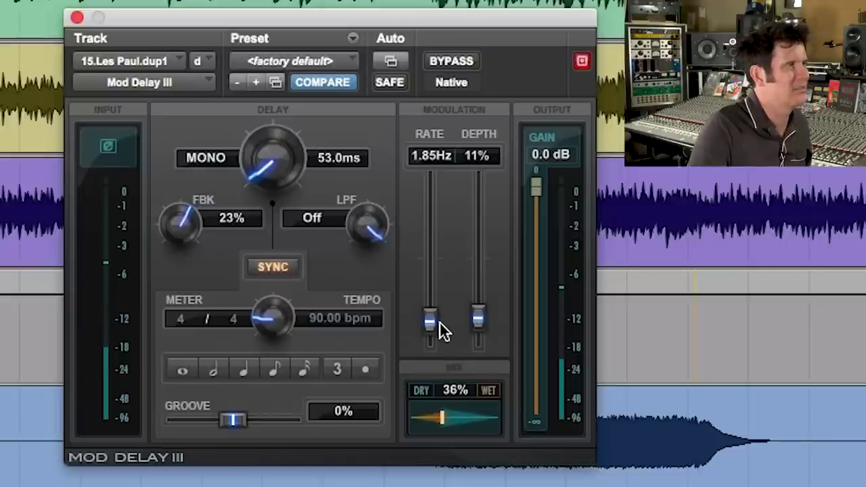
drag(475, 322, 478, 325)
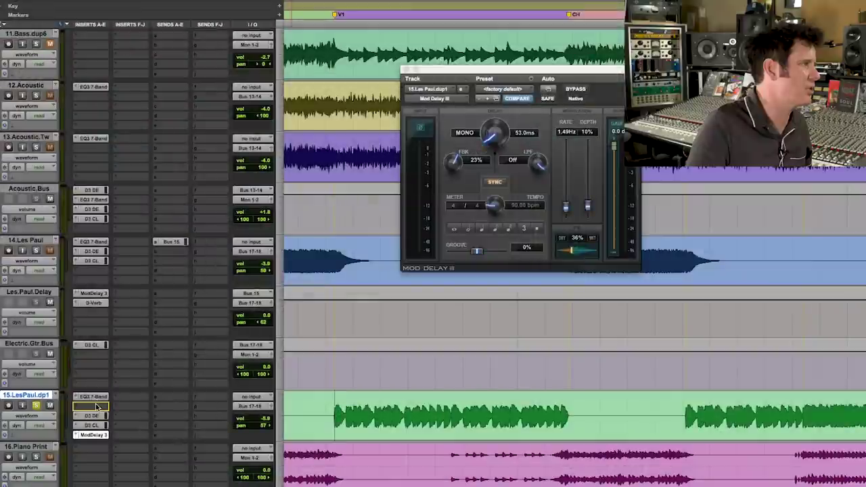
- Shift the EQ on 15.LesPaul.dp1 down one insert slot and place a Dyn3 De-Esser before it with the frequency at 4.8 kHz
drag(97, 406, 97, 407)
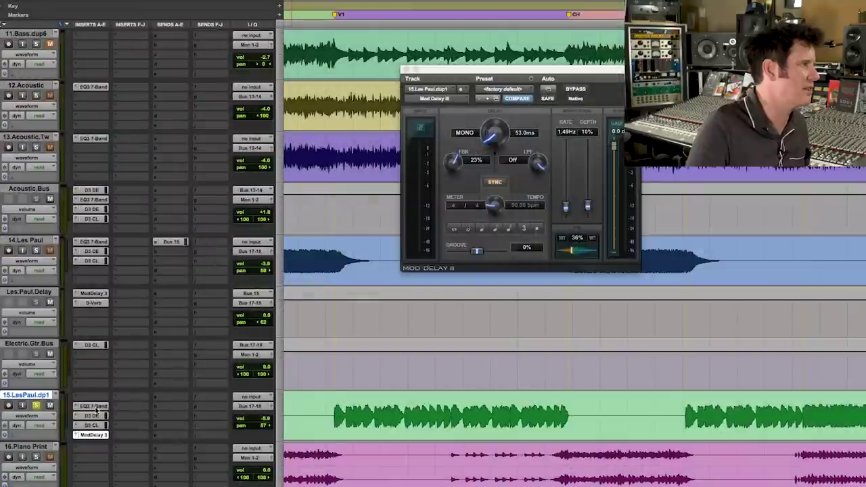
click(97, 398)
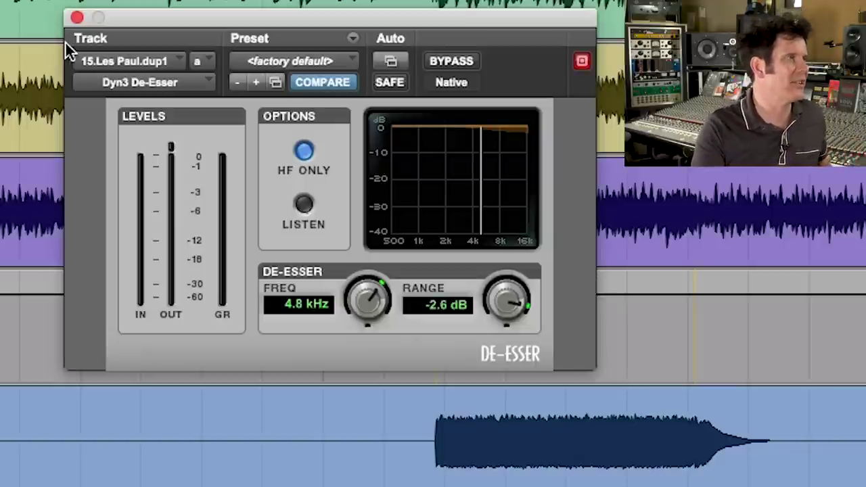
drag(361, 303, 348, 301)
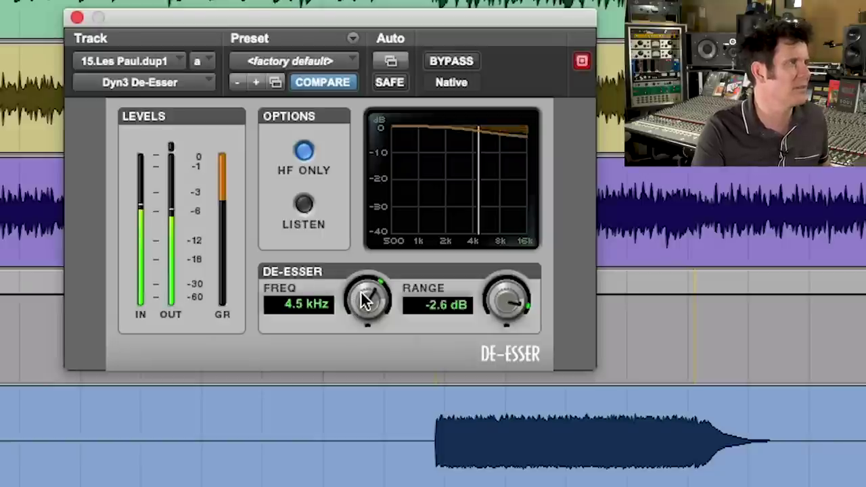
drag(368, 300, 371, 295)
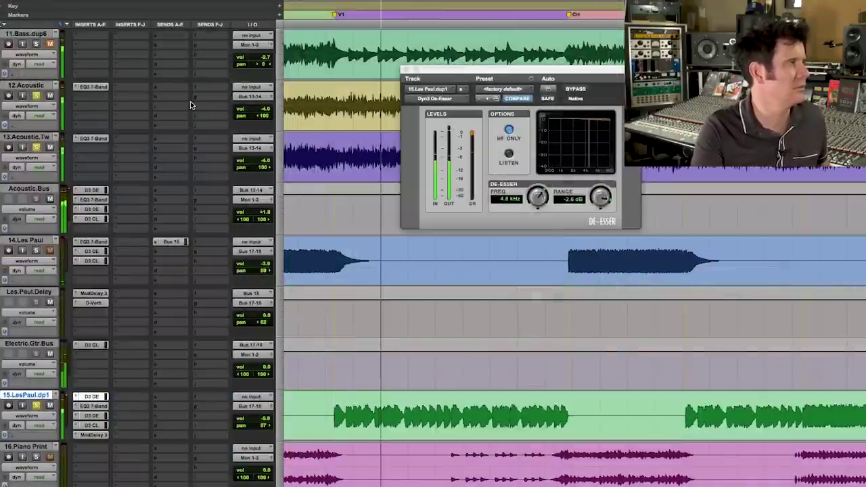
- Add the drum tracks and 14.Les Paul to the solo during playback and raise the 15.LesPaul.dp1 volume to -3.2 dB
scroll(190, 101, up, 5)
drag(35, 43, 36, 146)
scroll(172, 105, up, 4)
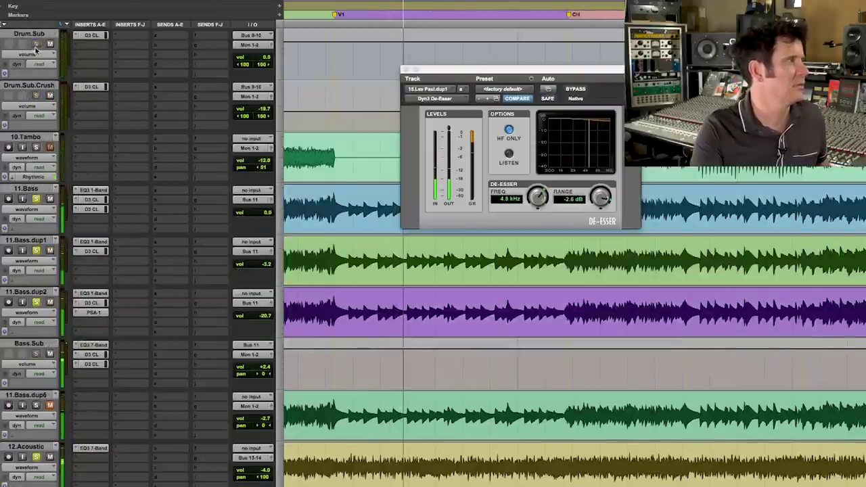
scroll(172, 105, up, 5)
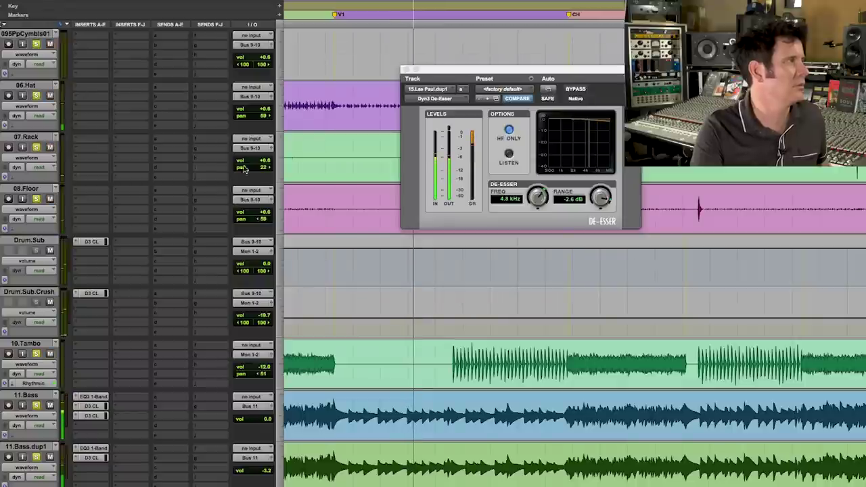
scroll(251, 170, down, 9)
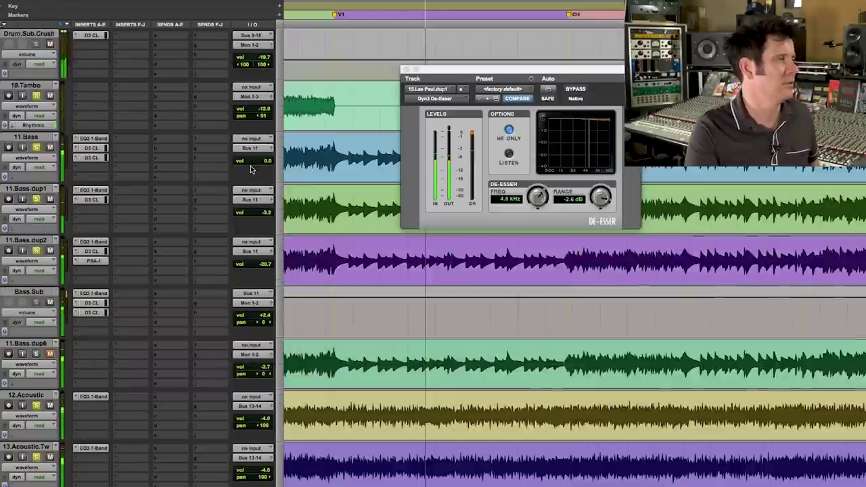
scroll(251, 169, down, 3)
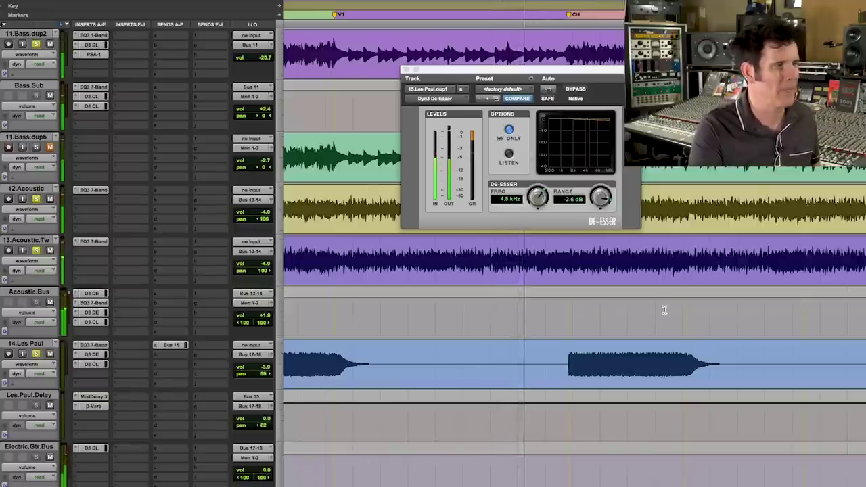
- Listen to both Les Paul tracks in the mix into the CH marker and view the whole song's timeline
key(ctrl+alt+Down)
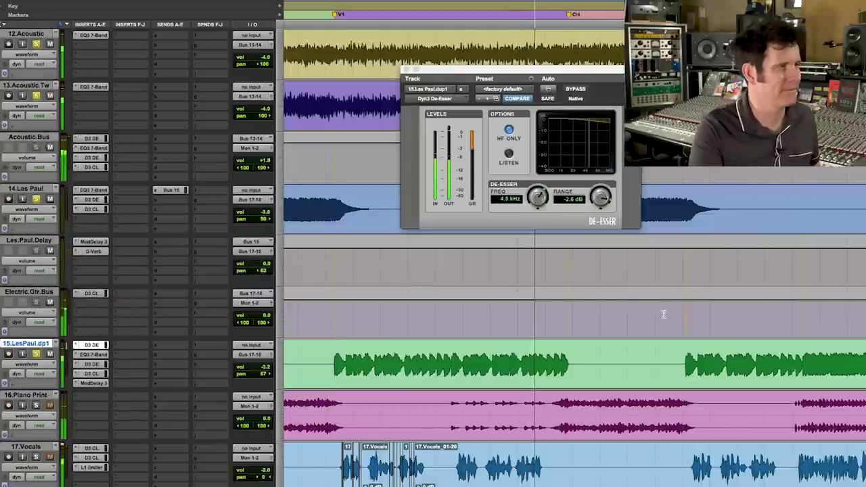
key(ctrl+alt+Up)
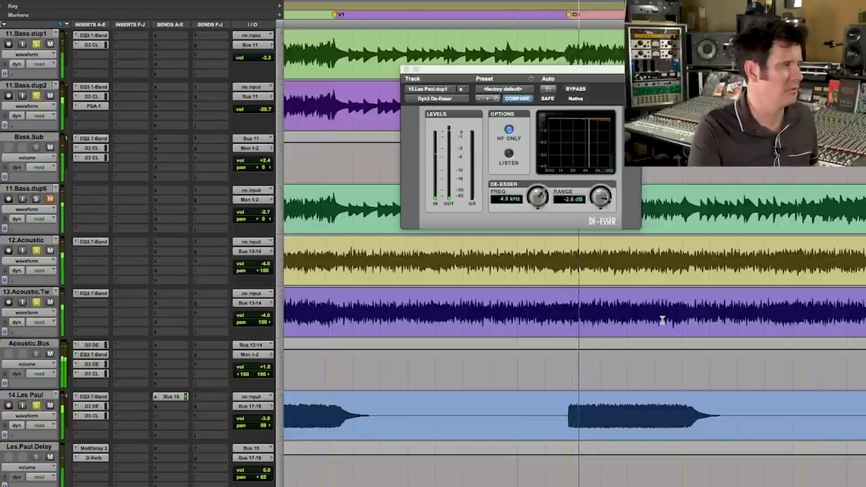
key(alt+a)
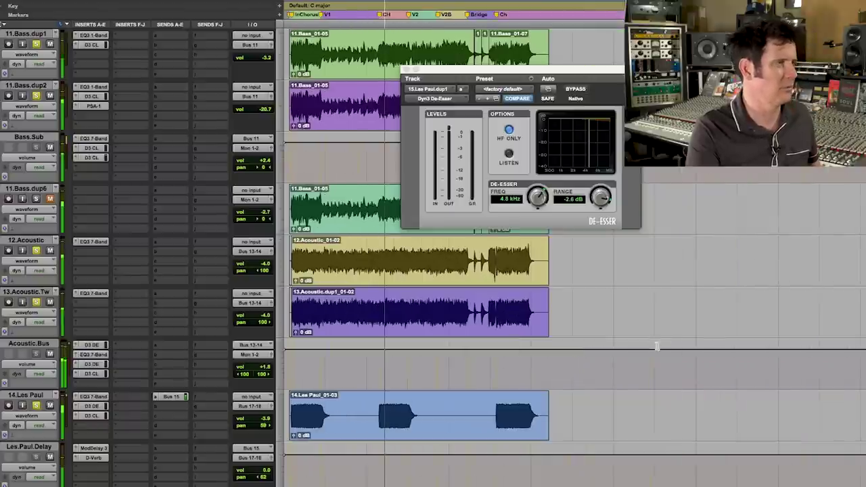
key(ctrl+bracketright)
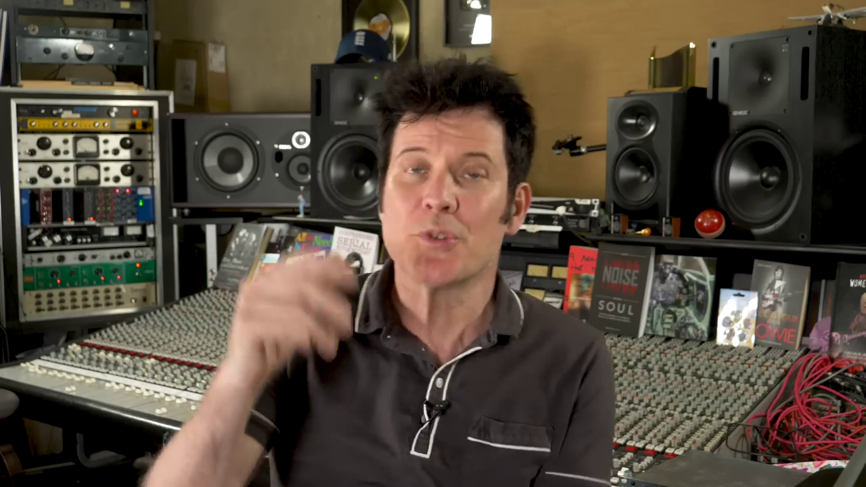